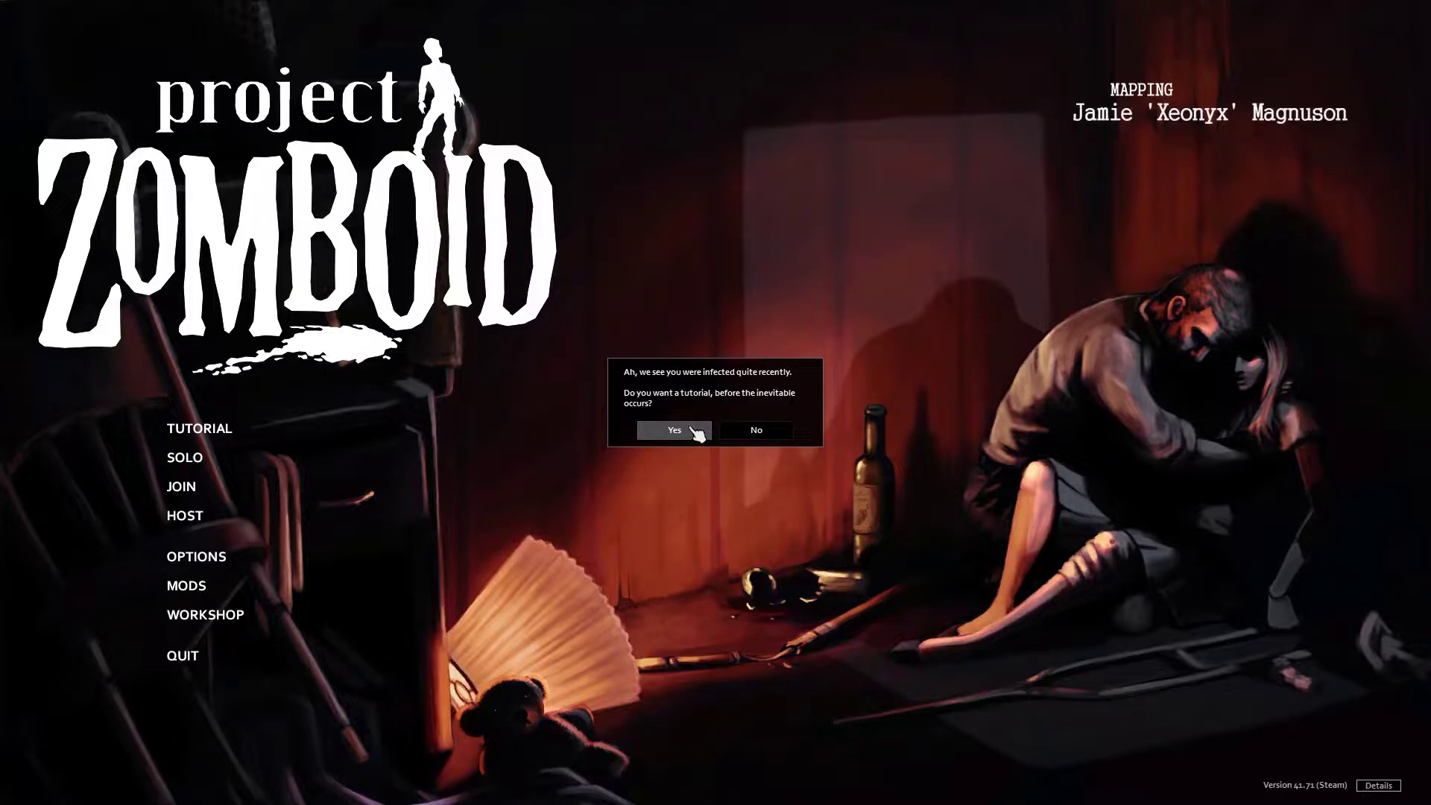
Step: Answer No to the tutorial prompt on the main menu
{"action": "left_click", "coordinate": [783, 441]}
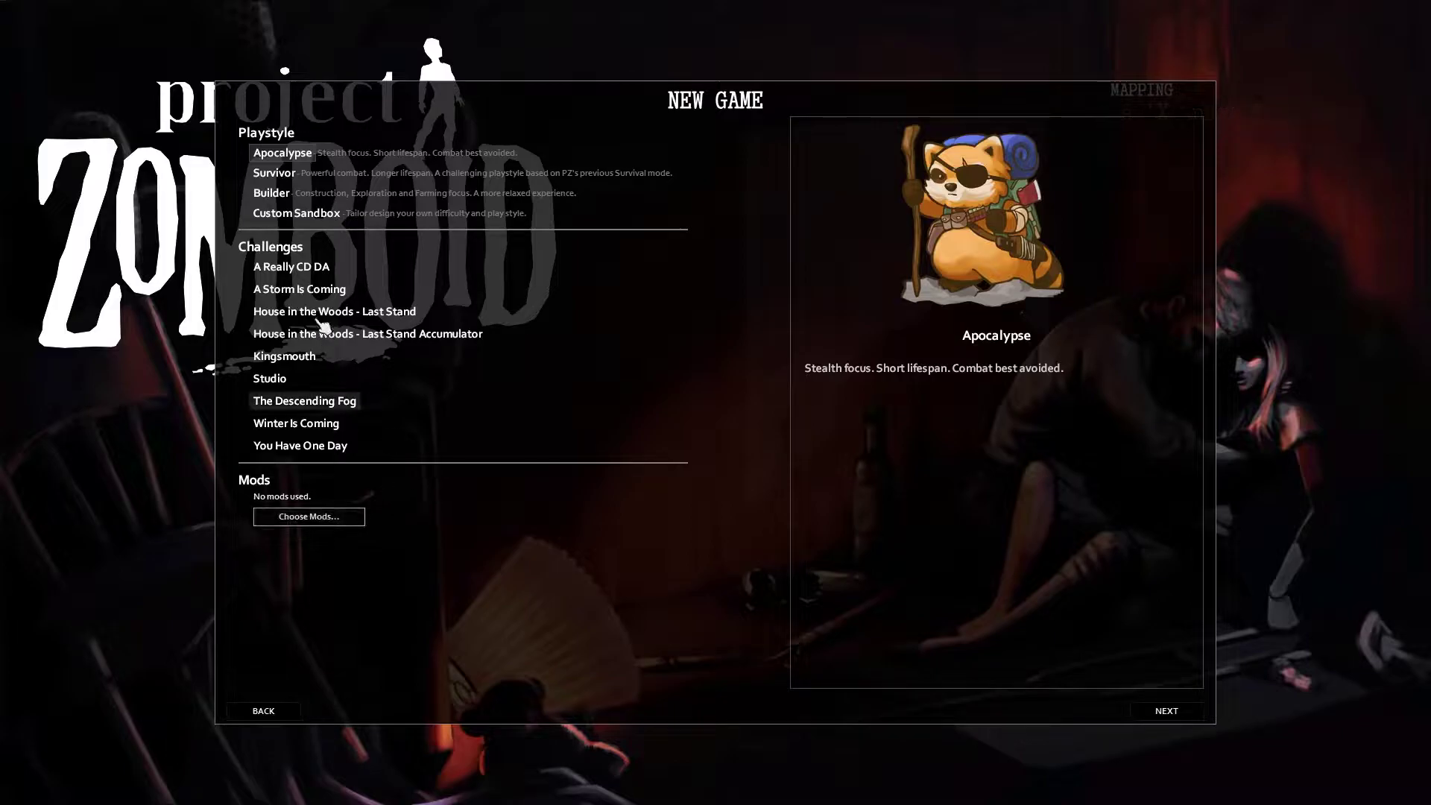
Step: Read the Apocalypse, Survivor and Builder descriptions, then view the A Really CD DA challenge
{"action": "left_click", "coordinate": [260, 174]}
{"action": "left_click", "coordinate": [282, 157]}
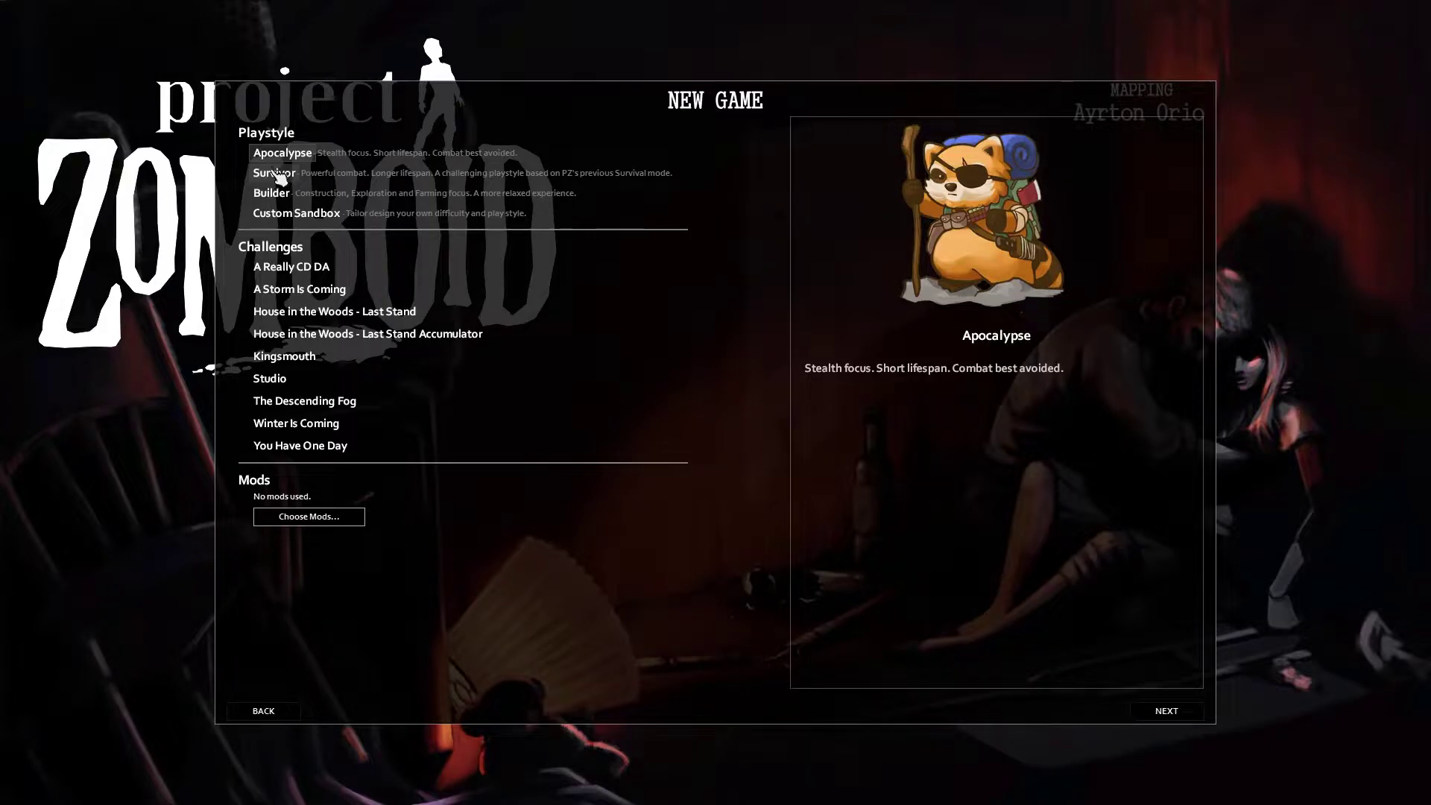
{"action": "left_click", "coordinate": [278, 176]}
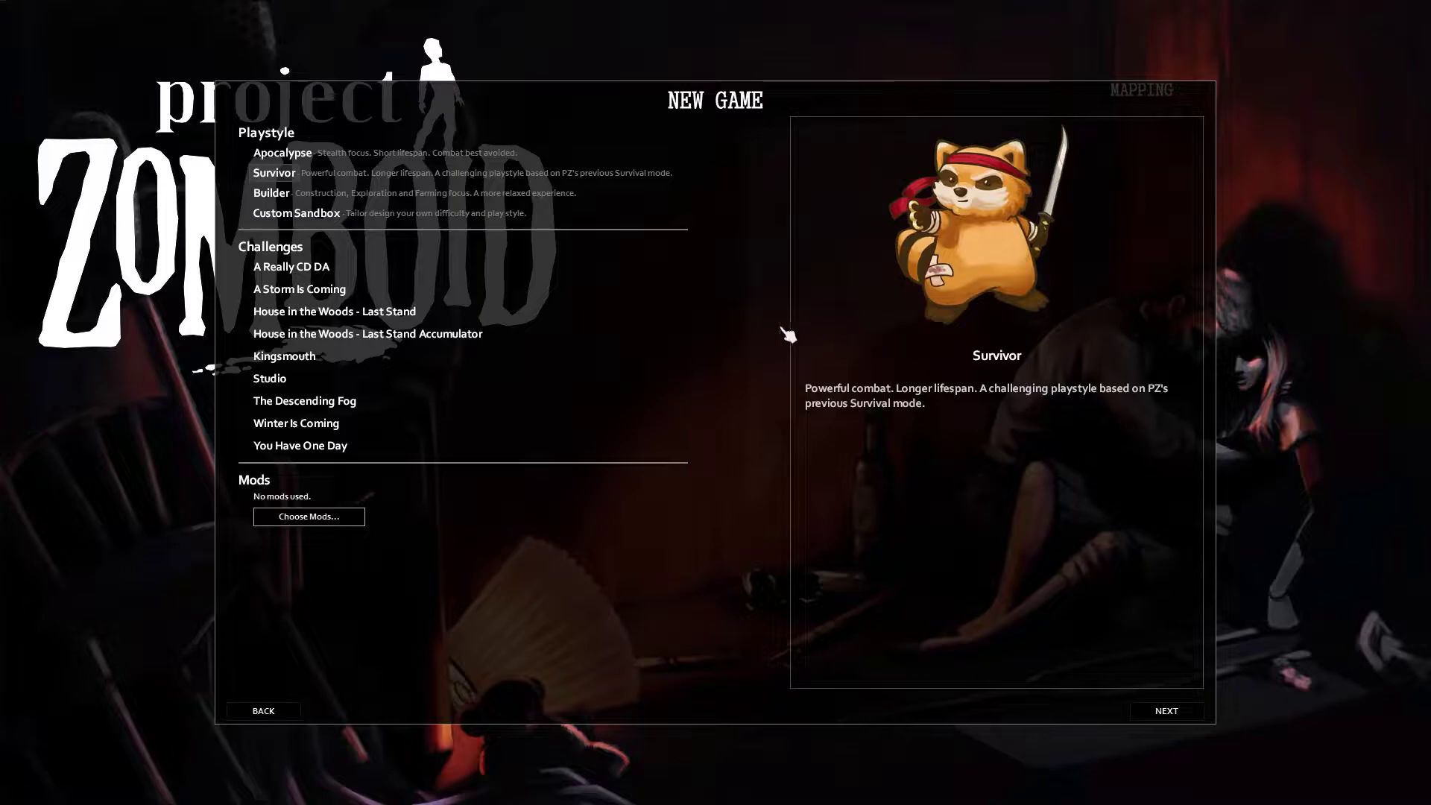
{"action": "left_click", "coordinate": [275, 193]}
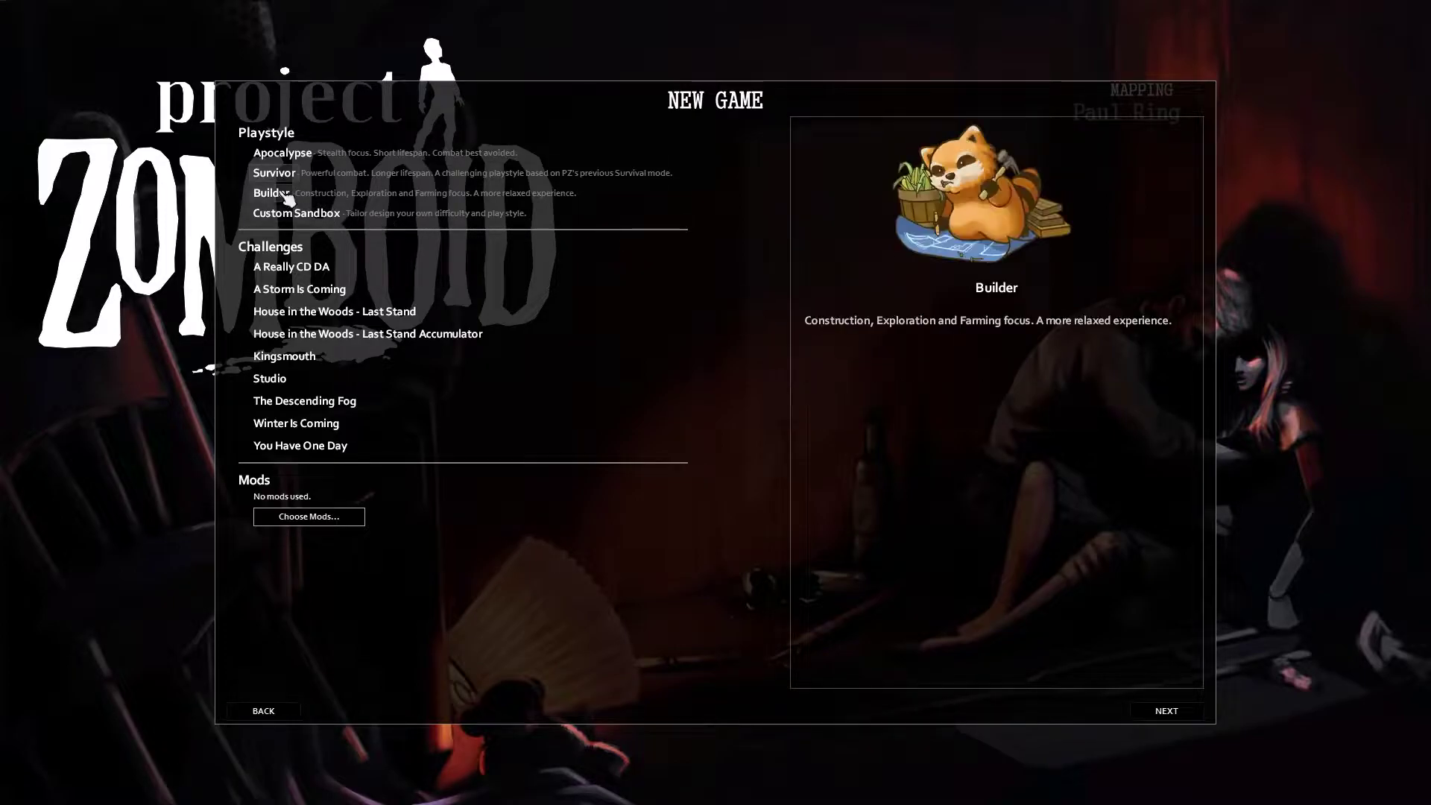
{"action": "left_click", "coordinate": [275, 191]}
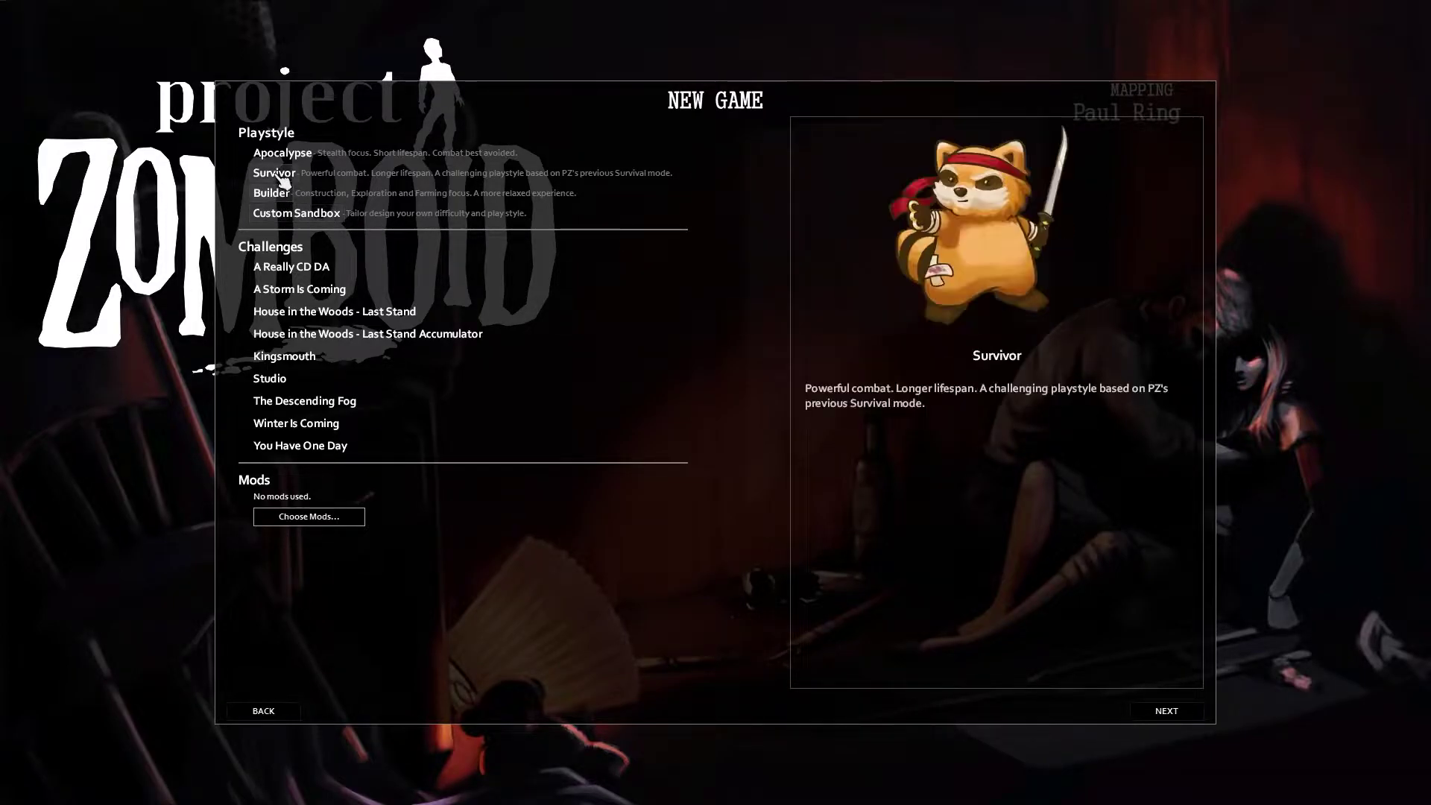
{"action": "left_click", "coordinate": [275, 191]}
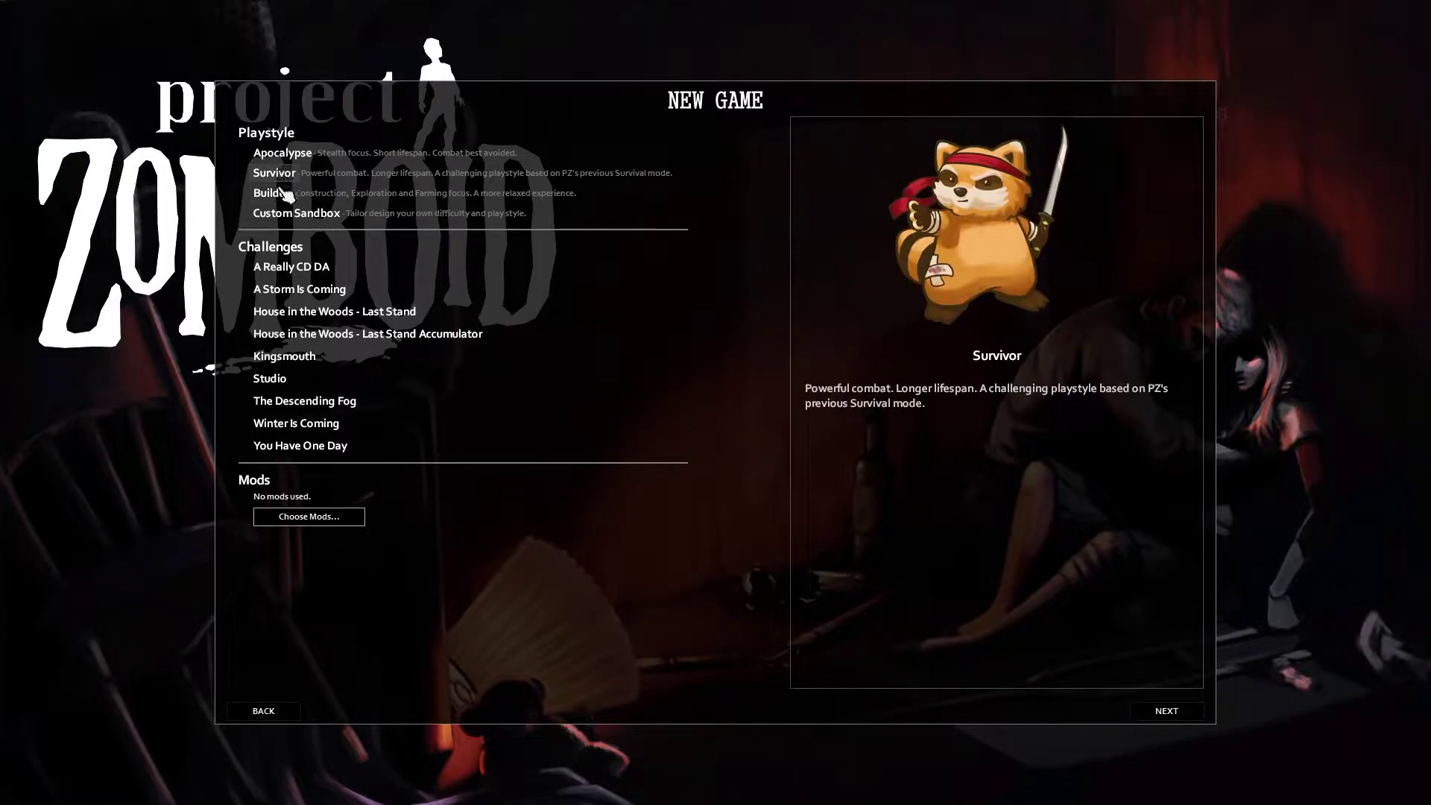
{"action": "left_click", "coordinate": [286, 196]}
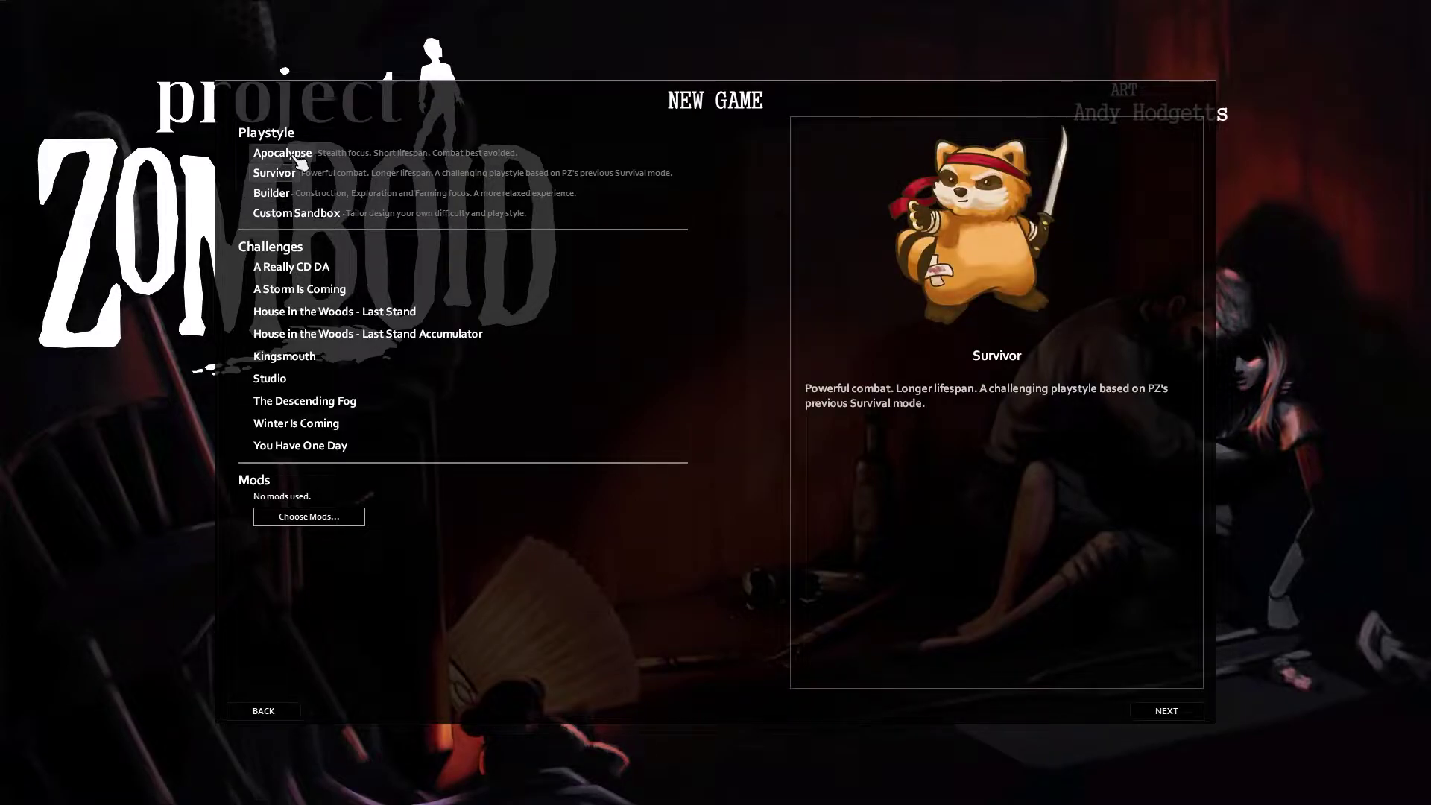
{"action": "left_click", "coordinate": [298, 163]}
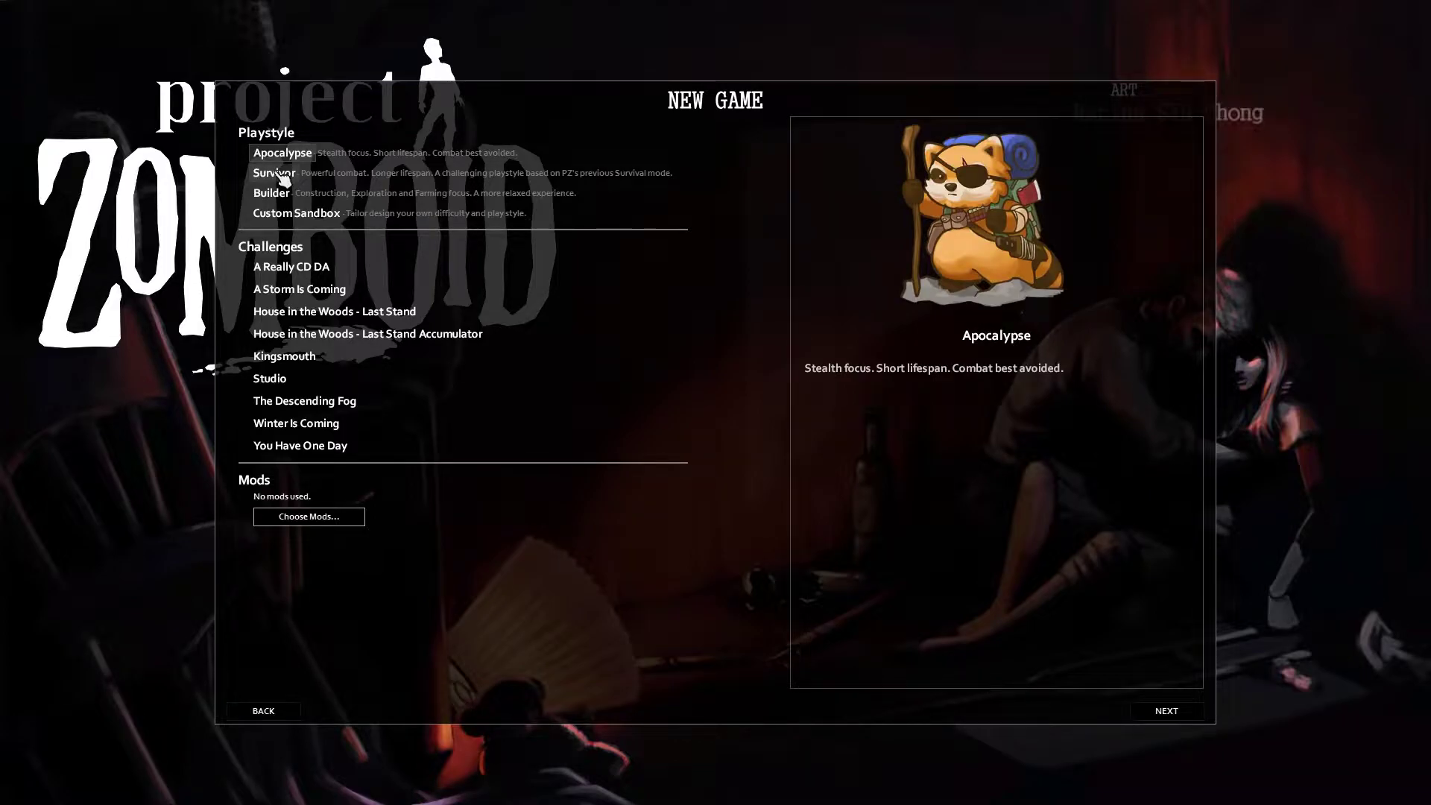
{"action": "left_click", "coordinate": [282, 177]}
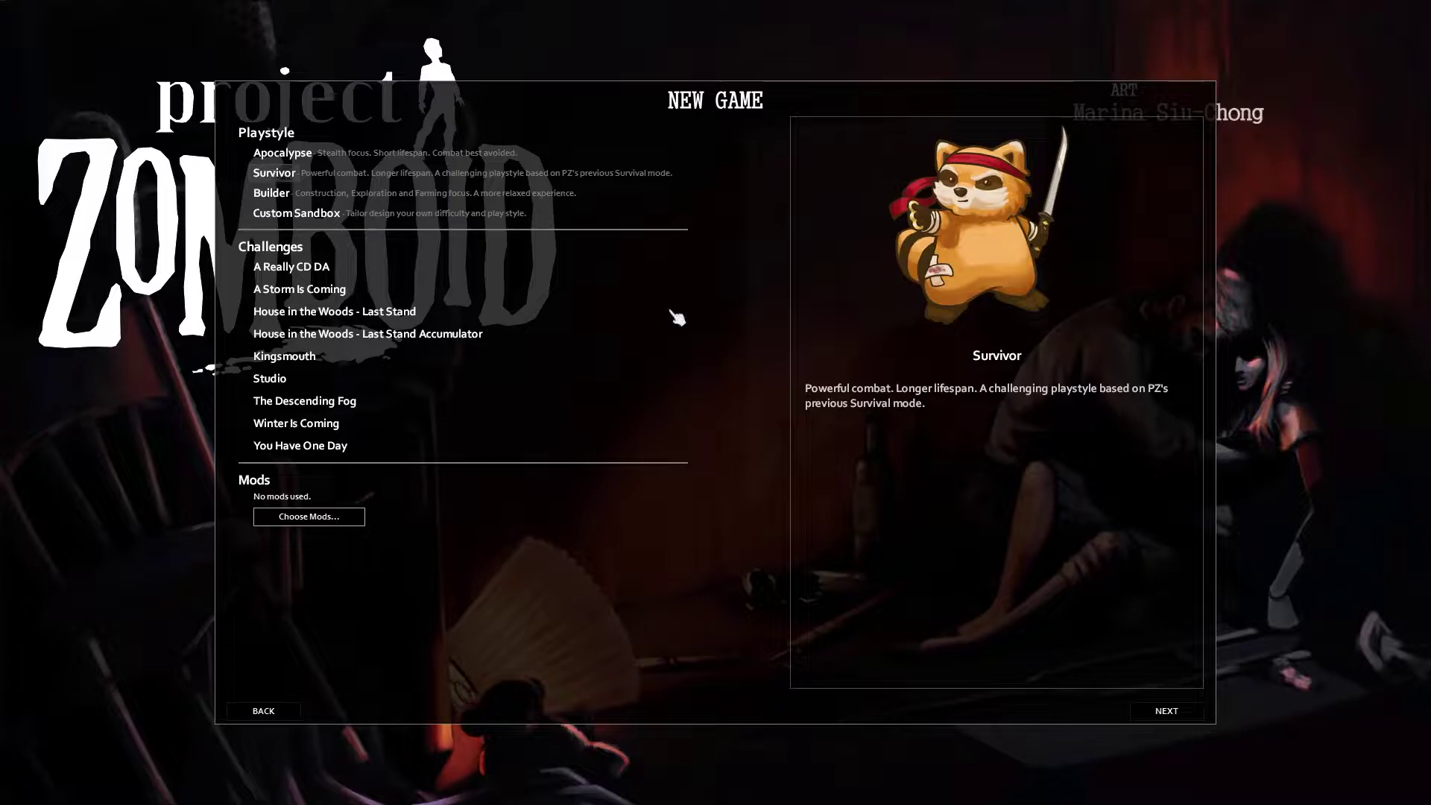
{"action": "left_click", "coordinate": [295, 269]}
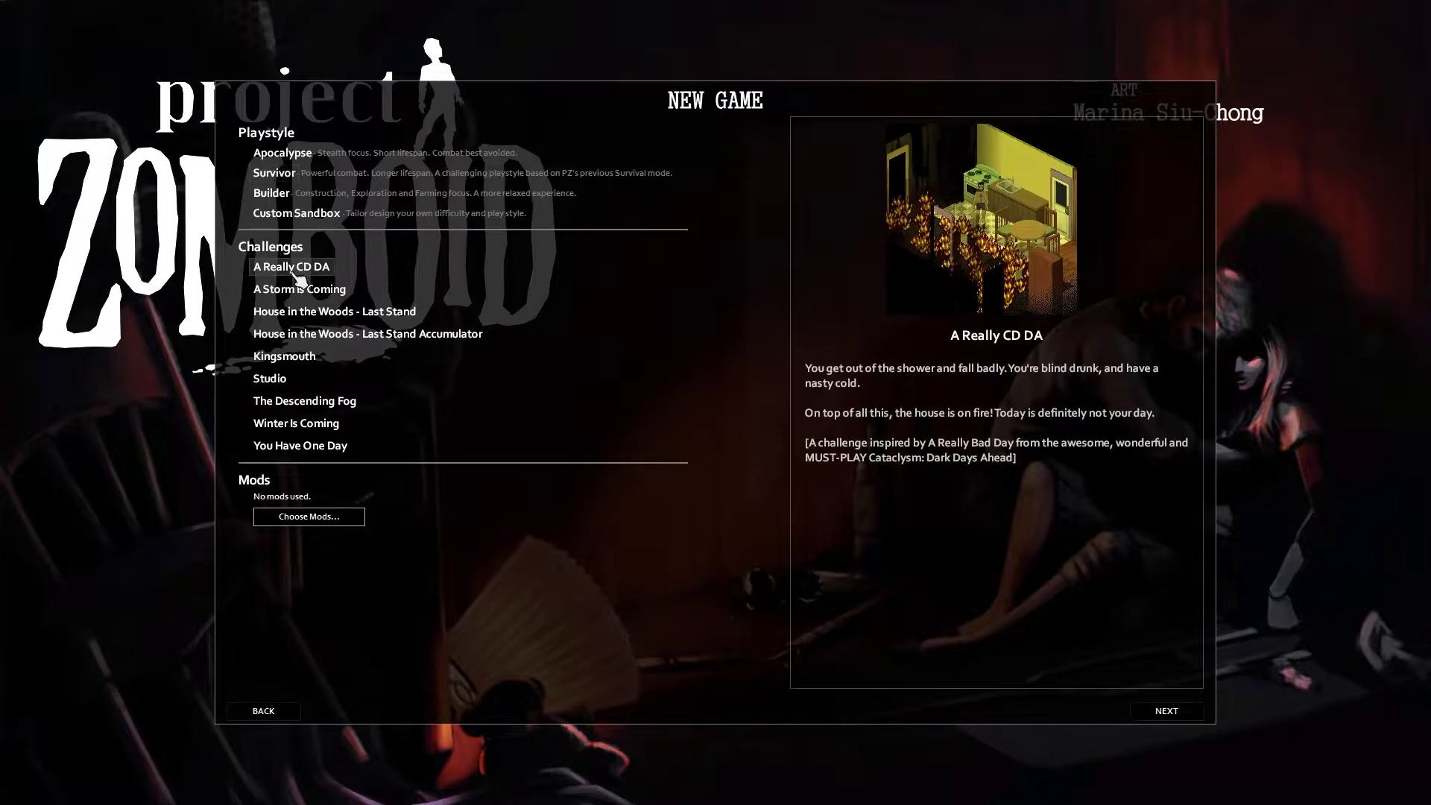
Step: Read the challenge descriptions, from A Storm Is Coming down to You Have One Day
{"action": "left_click", "coordinate": [302, 287]}
{"action": "left_click", "coordinate": [297, 286]}
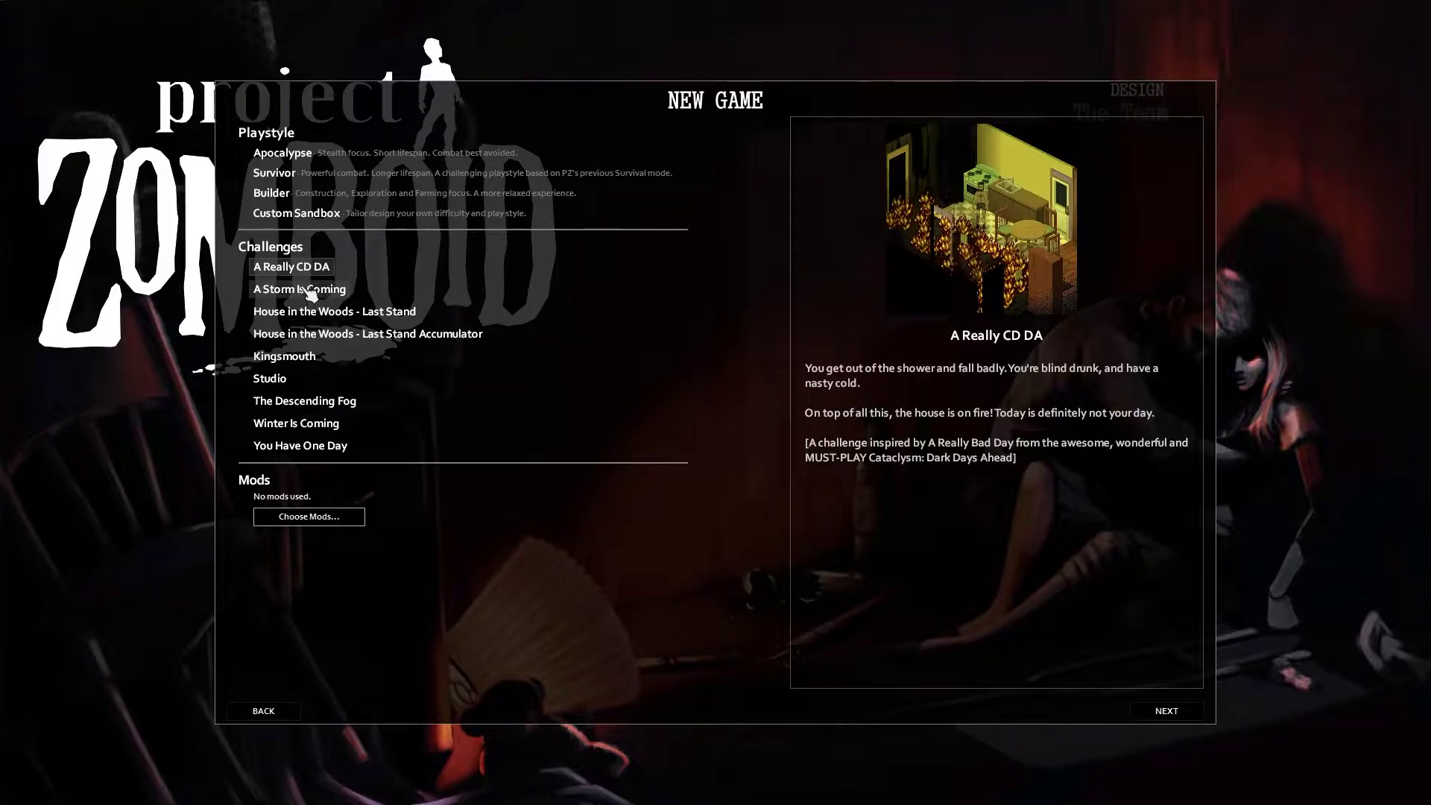
{"action": "left_click", "coordinate": [309, 294]}
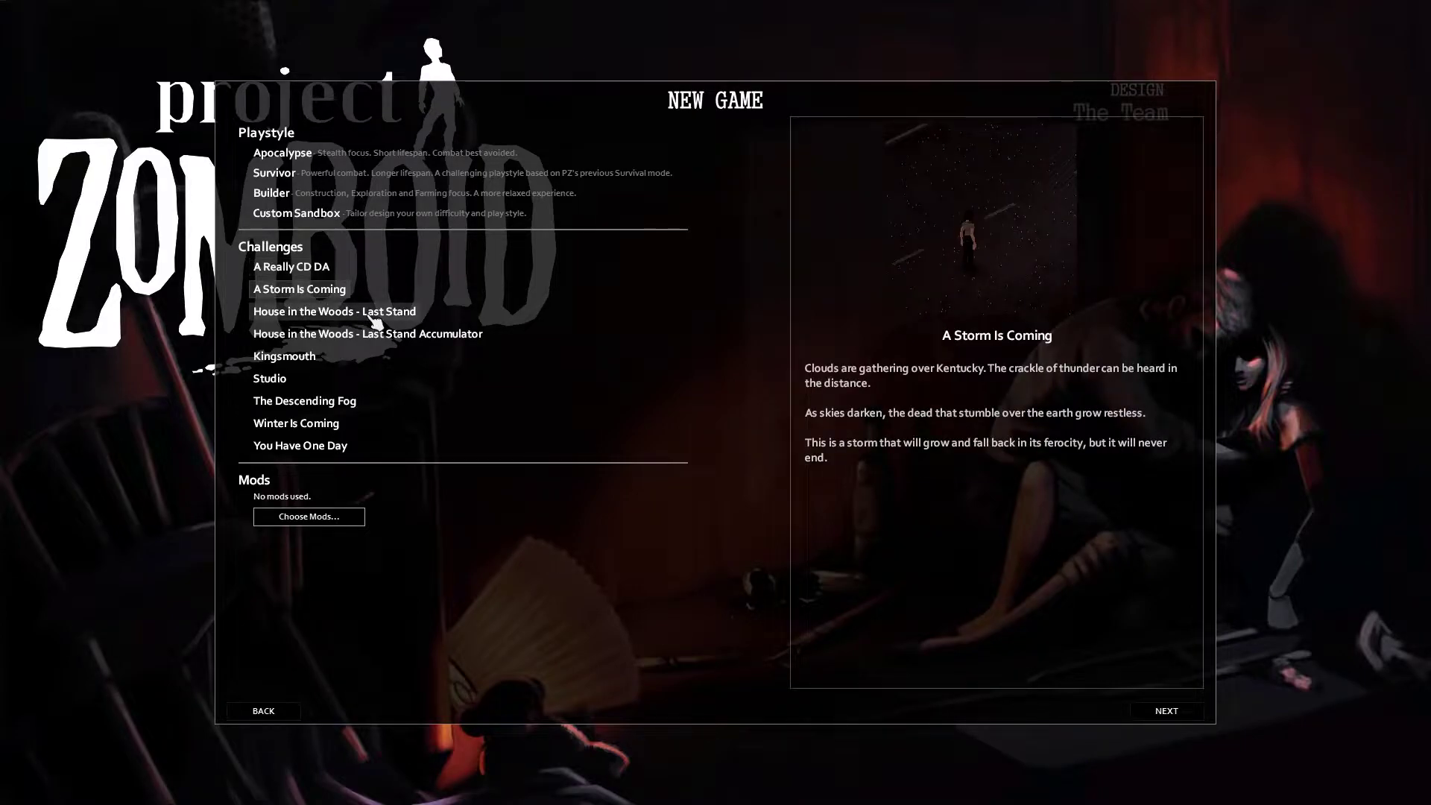
{"action": "left_click", "coordinate": [366, 316]}
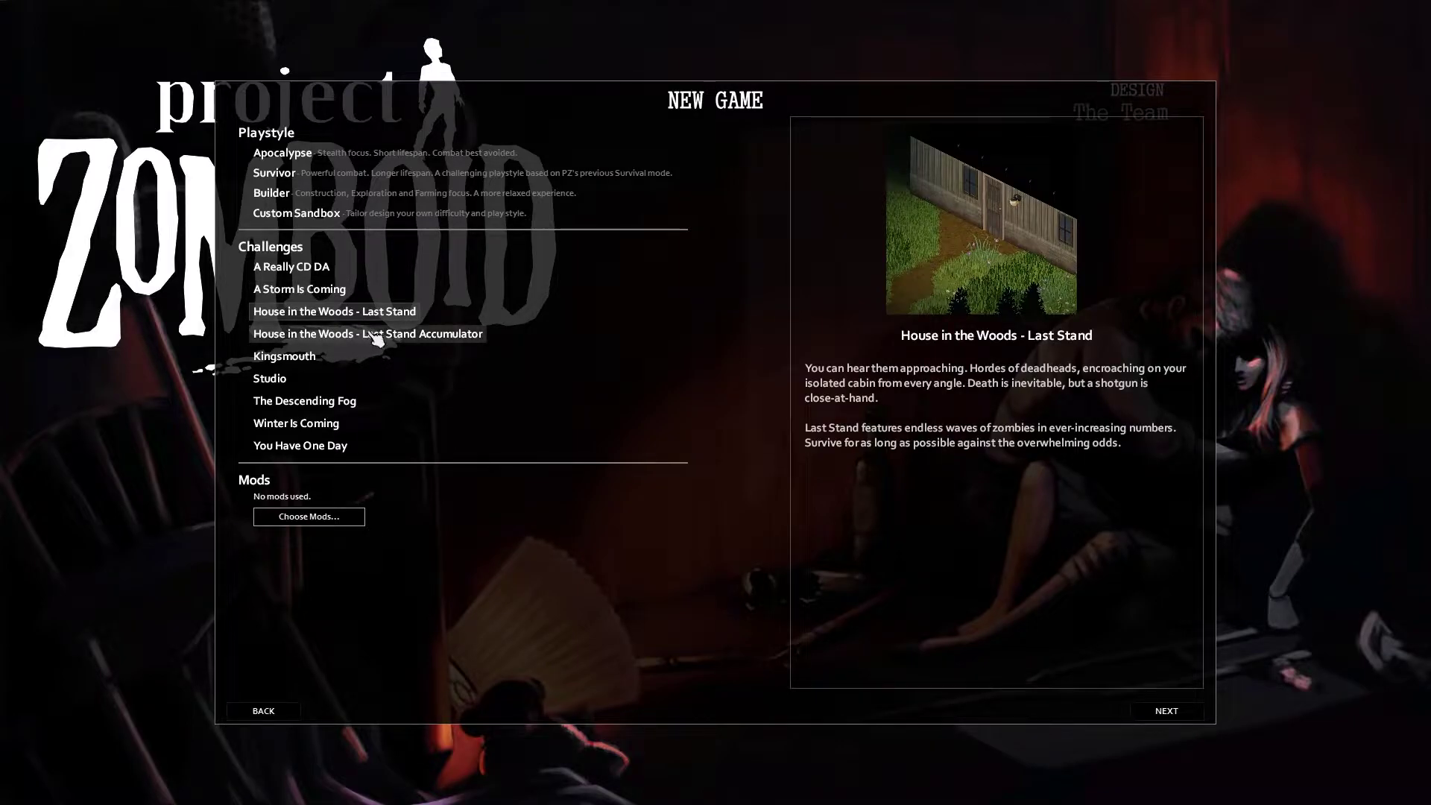
{"action": "left_click", "coordinate": [375, 335]}
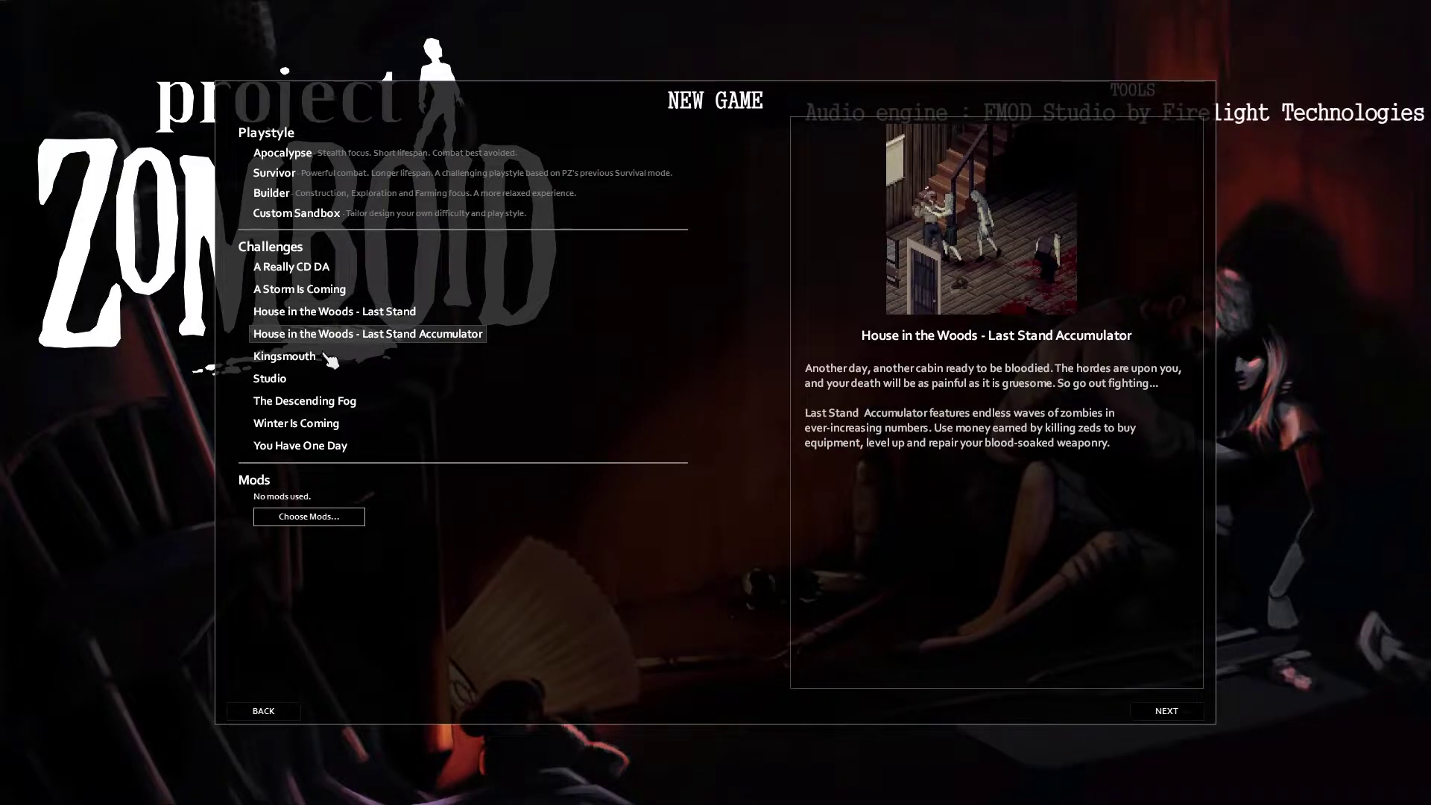
{"action": "left_click", "coordinate": [302, 358]}
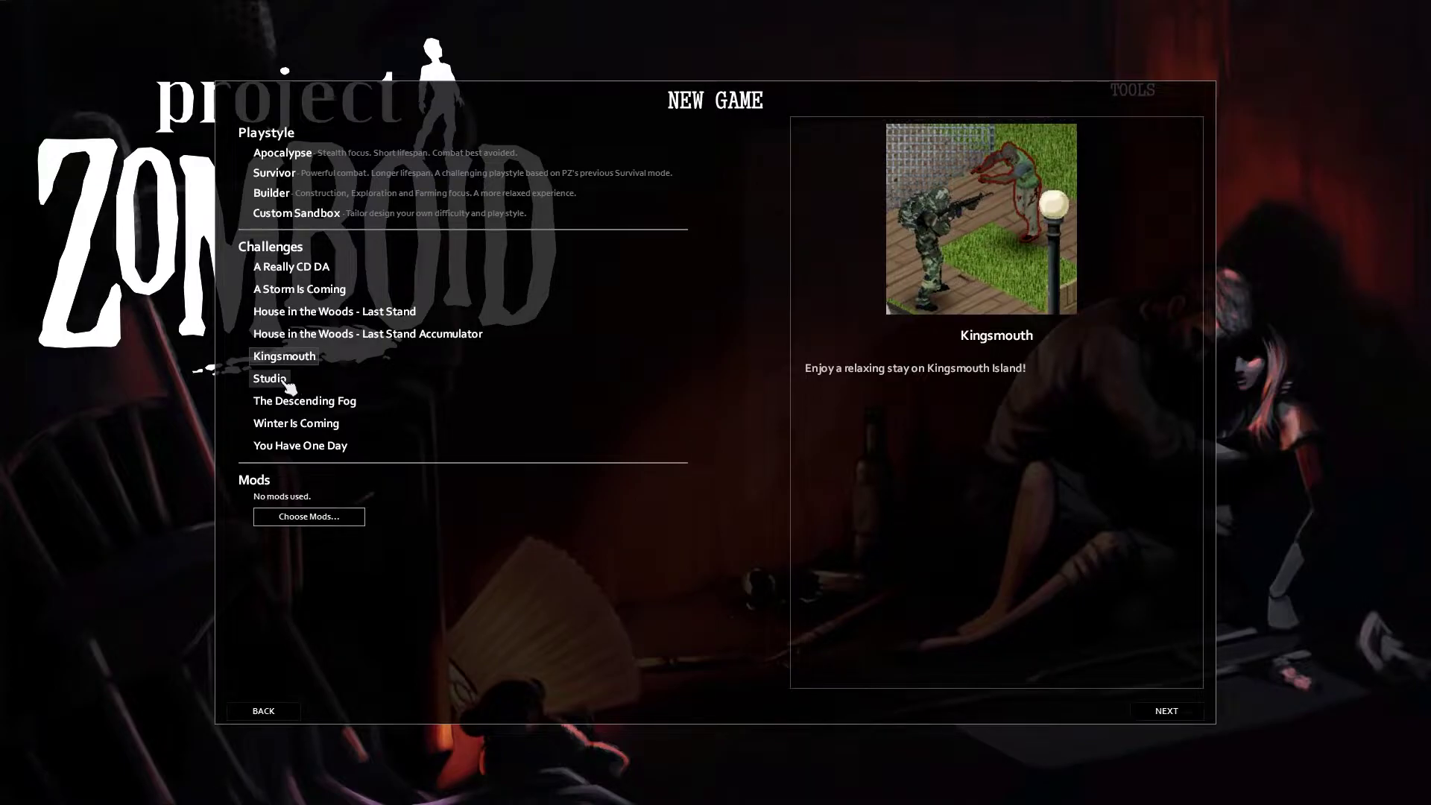
{"action": "left_click", "coordinate": [289, 387]}
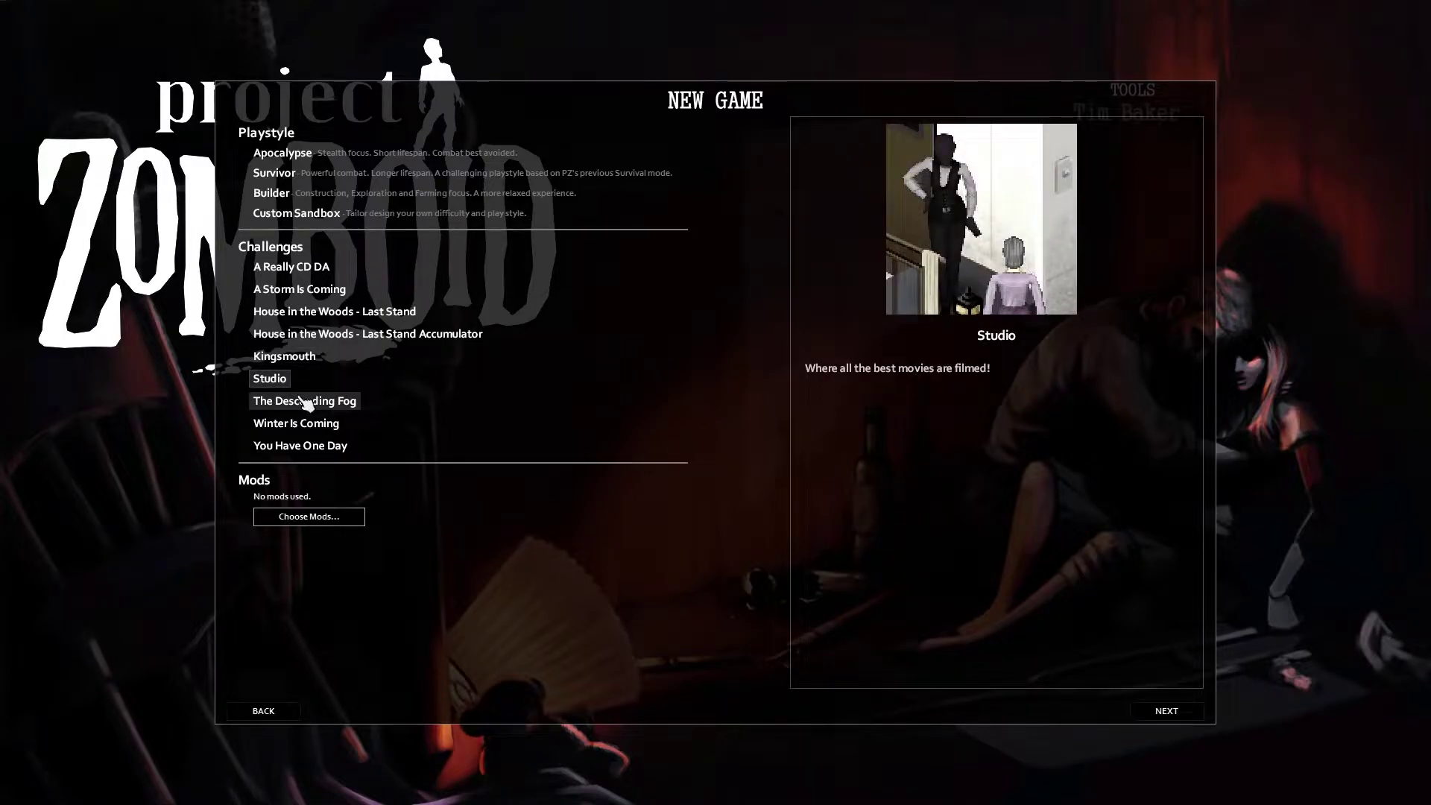
{"action": "left_click", "coordinate": [305, 401]}
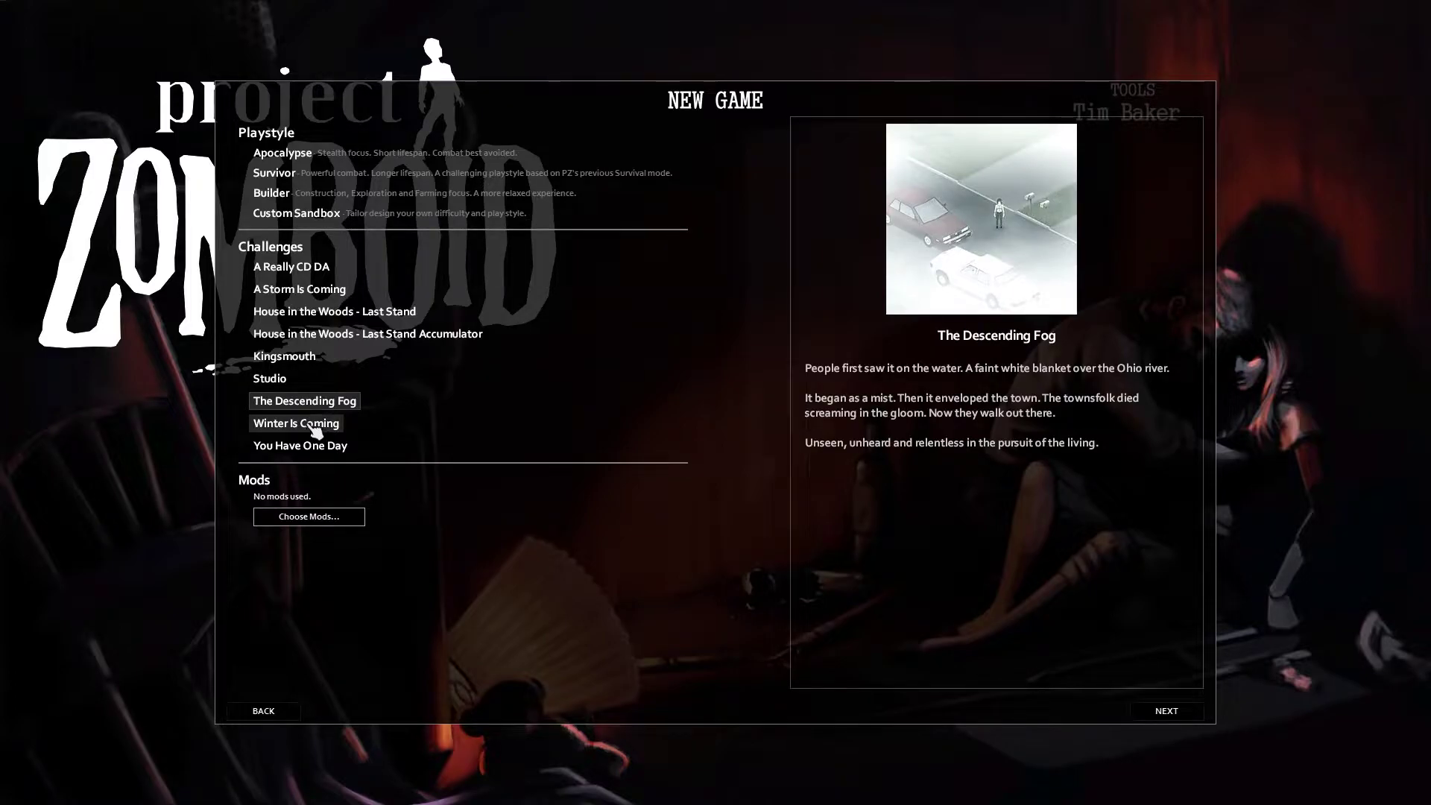
{"action": "left_click", "coordinate": [316, 428]}
{"action": "left_click", "coordinate": [310, 448]}
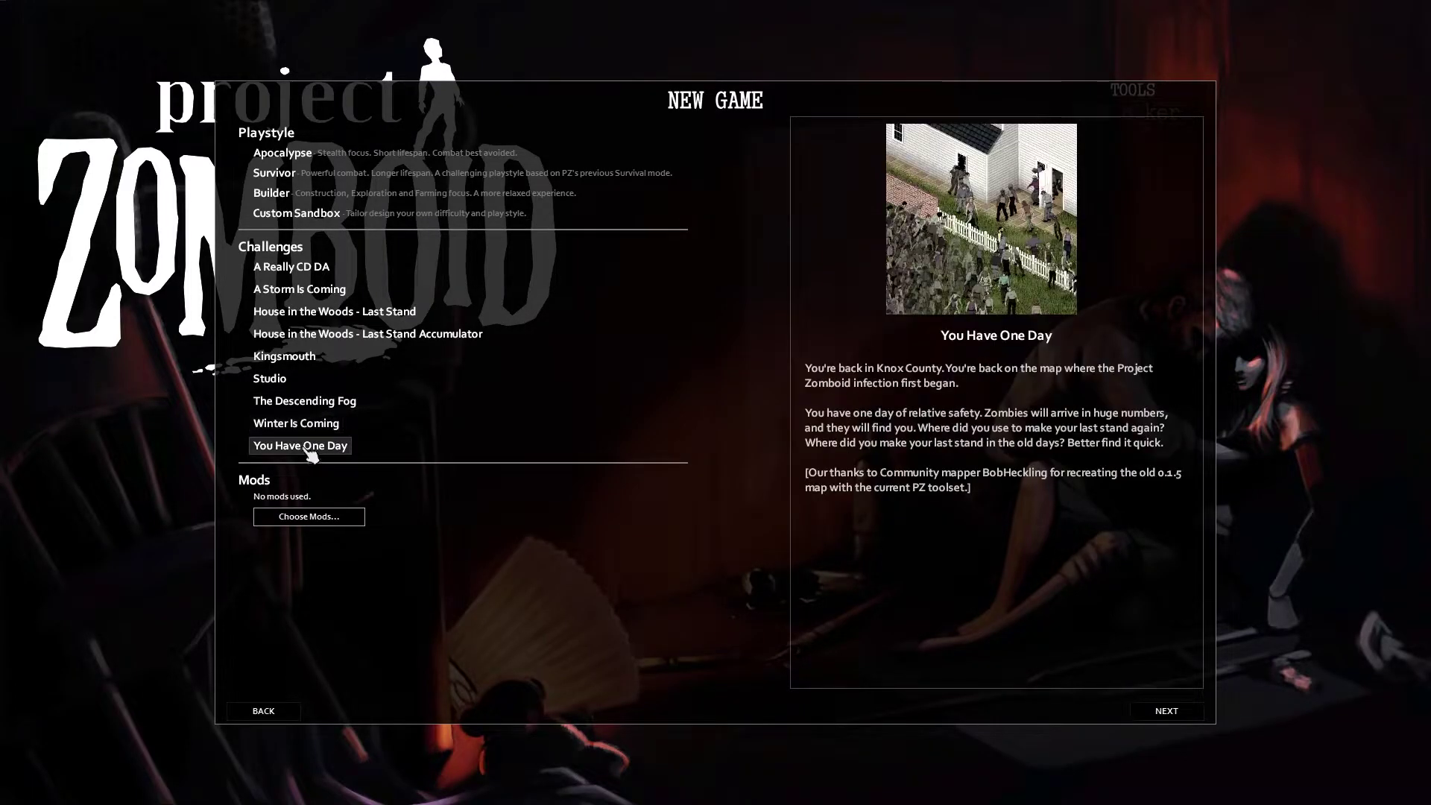
Step: Revisit A Really CD DA and The Descending Fog, then select A Storm Is Coming and continue
{"action": "left_click", "coordinate": [294, 271]}
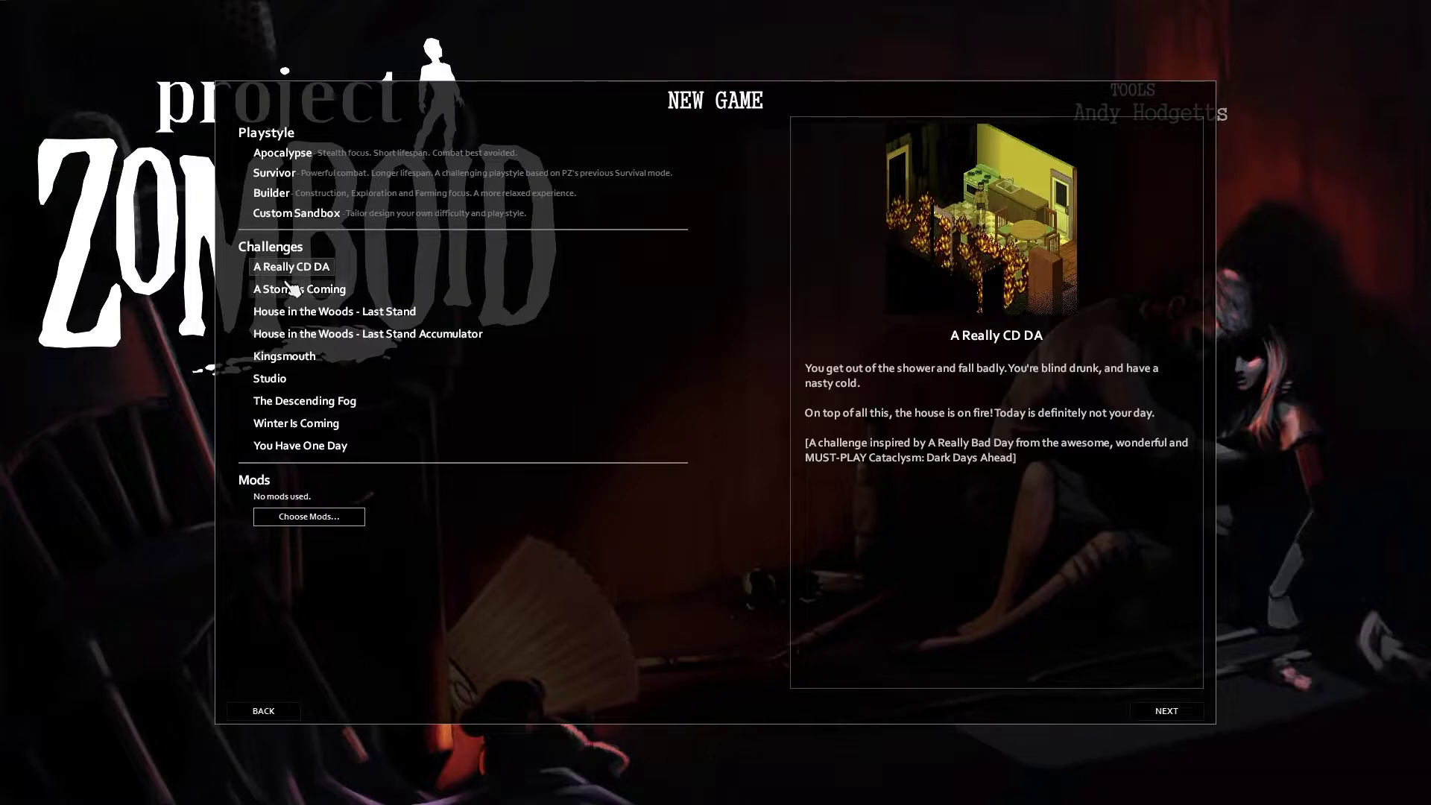
{"action": "left_click", "coordinate": [287, 282]}
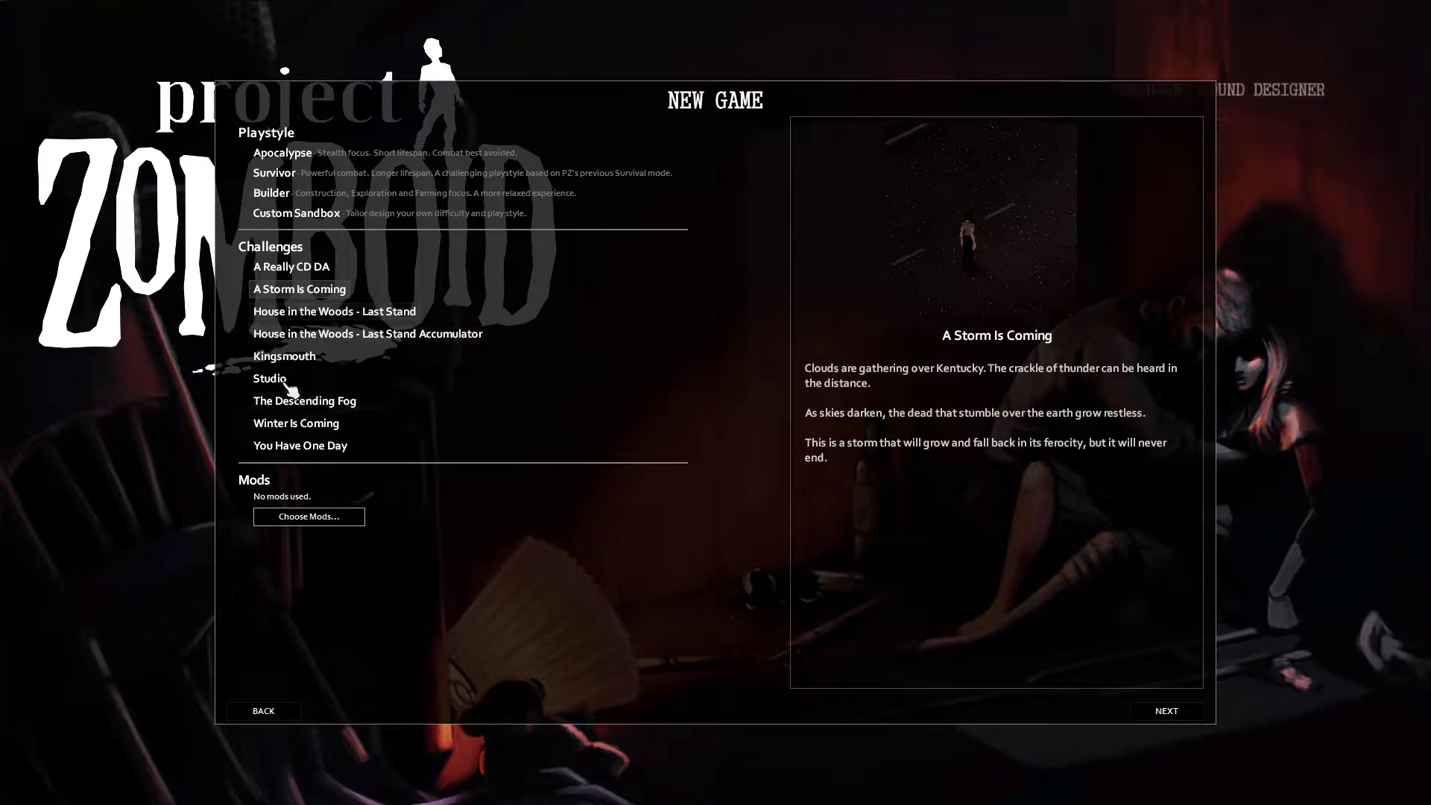
{"action": "left_click", "coordinate": [298, 412]}
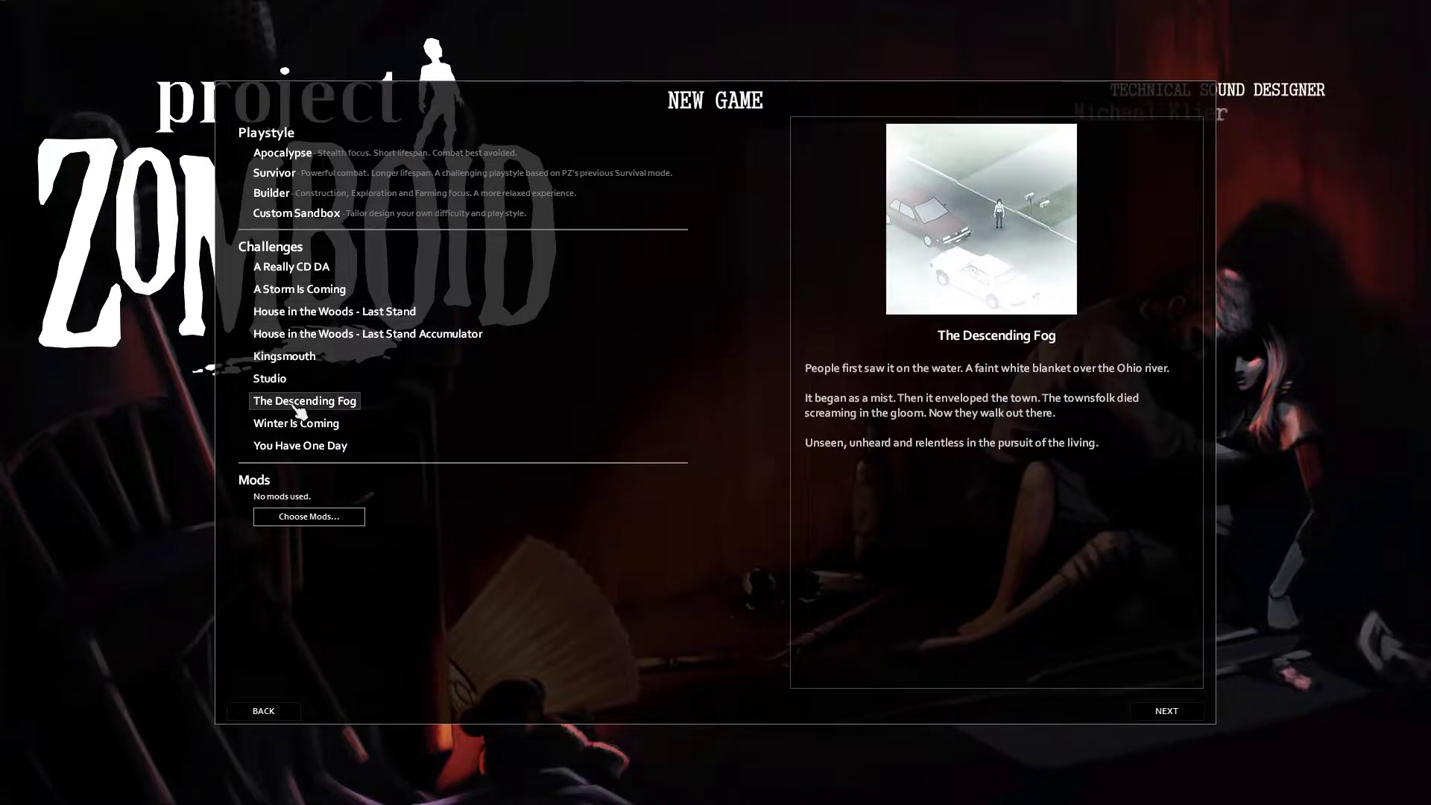
{"action": "left_click", "coordinate": [291, 295]}
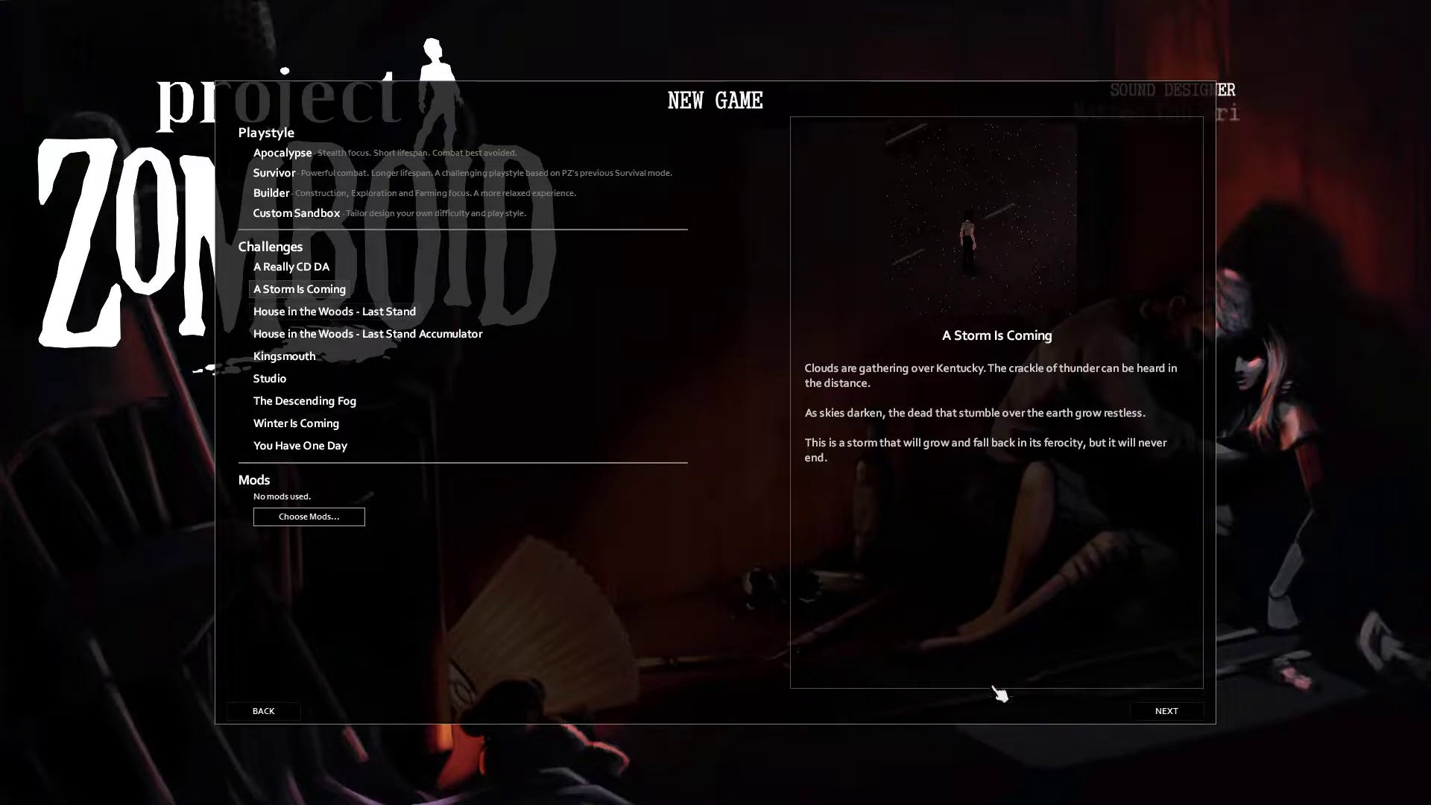
{"action": "left_click", "coordinate": [1169, 715]}
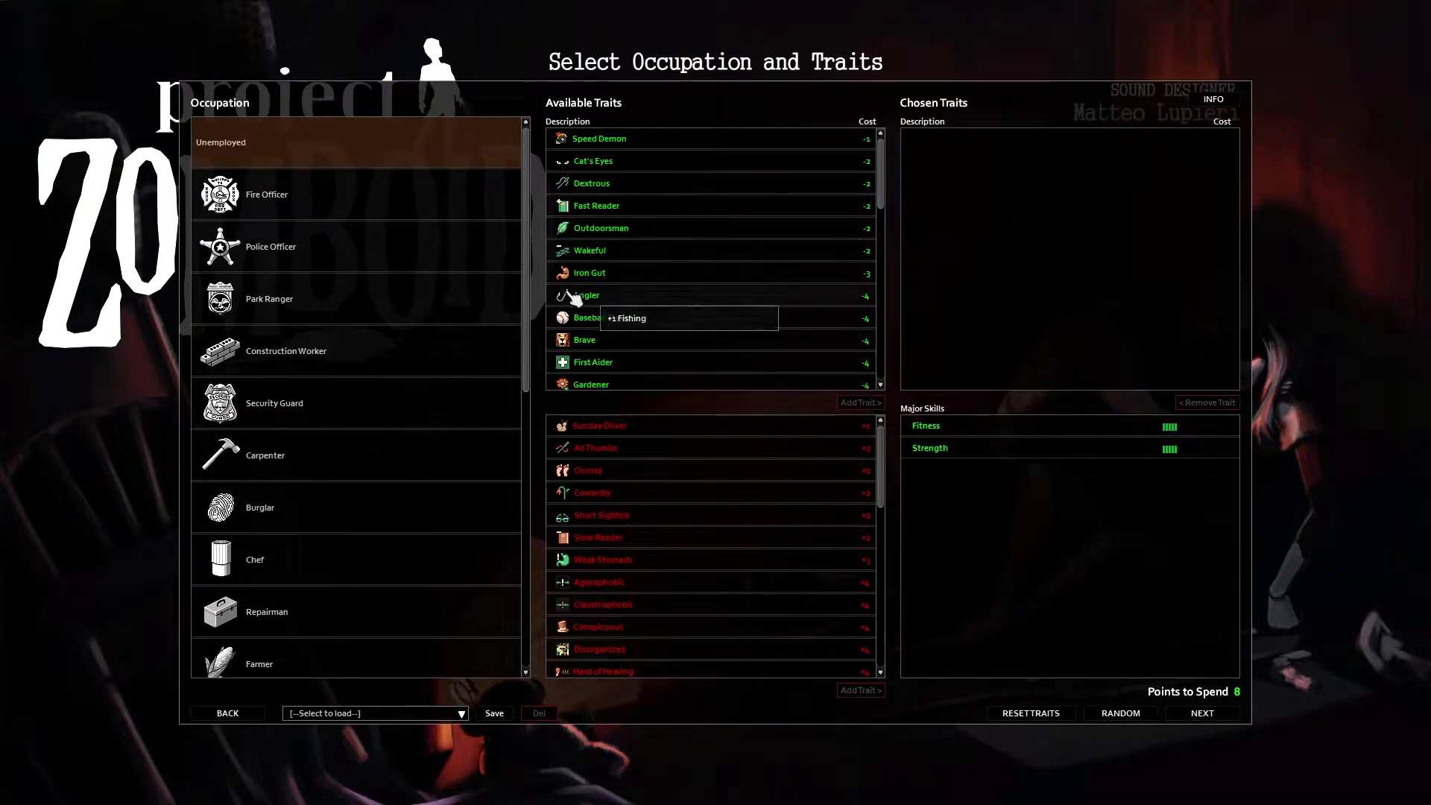
{"action": "mouse_move", "coordinate": [268, 163]}
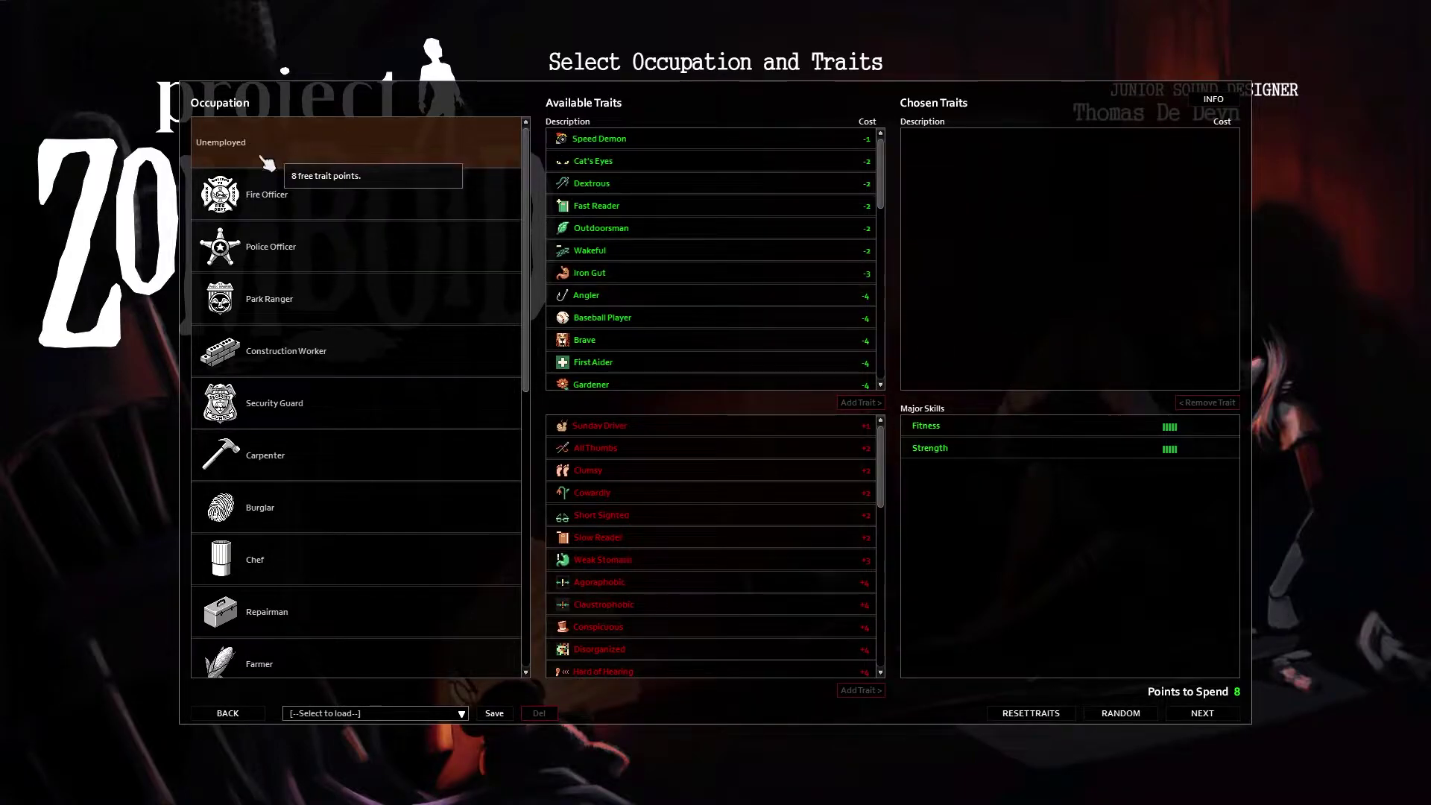
Step: Preview the Fire Officer, Police Officer, Park Ranger, Construction Worker and Security Guard occupations
{"action": "left_click", "coordinate": [293, 215]}
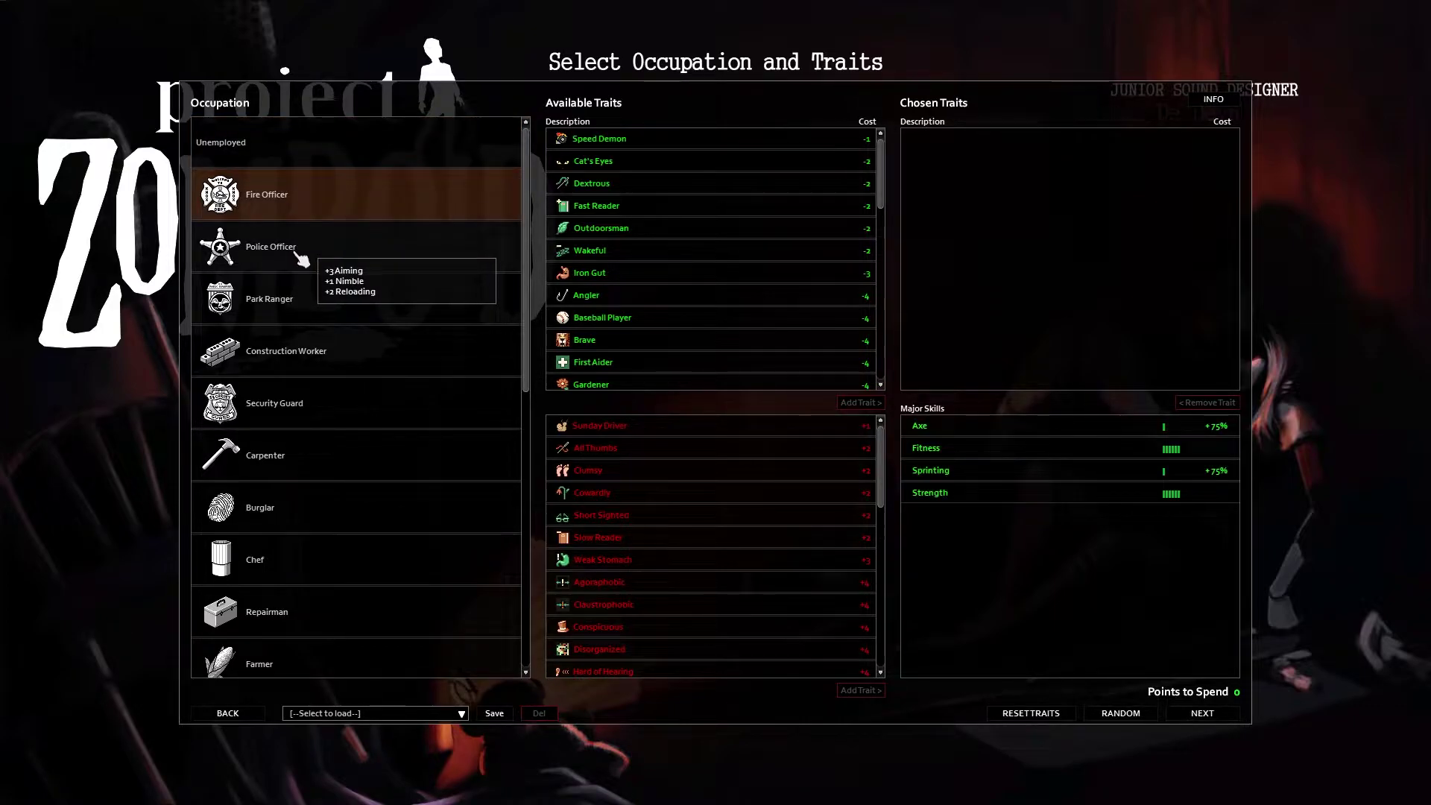
{"action": "left_click", "coordinate": [299, 259]}
{"action": "left_click", "coordinate": [302, 301]}
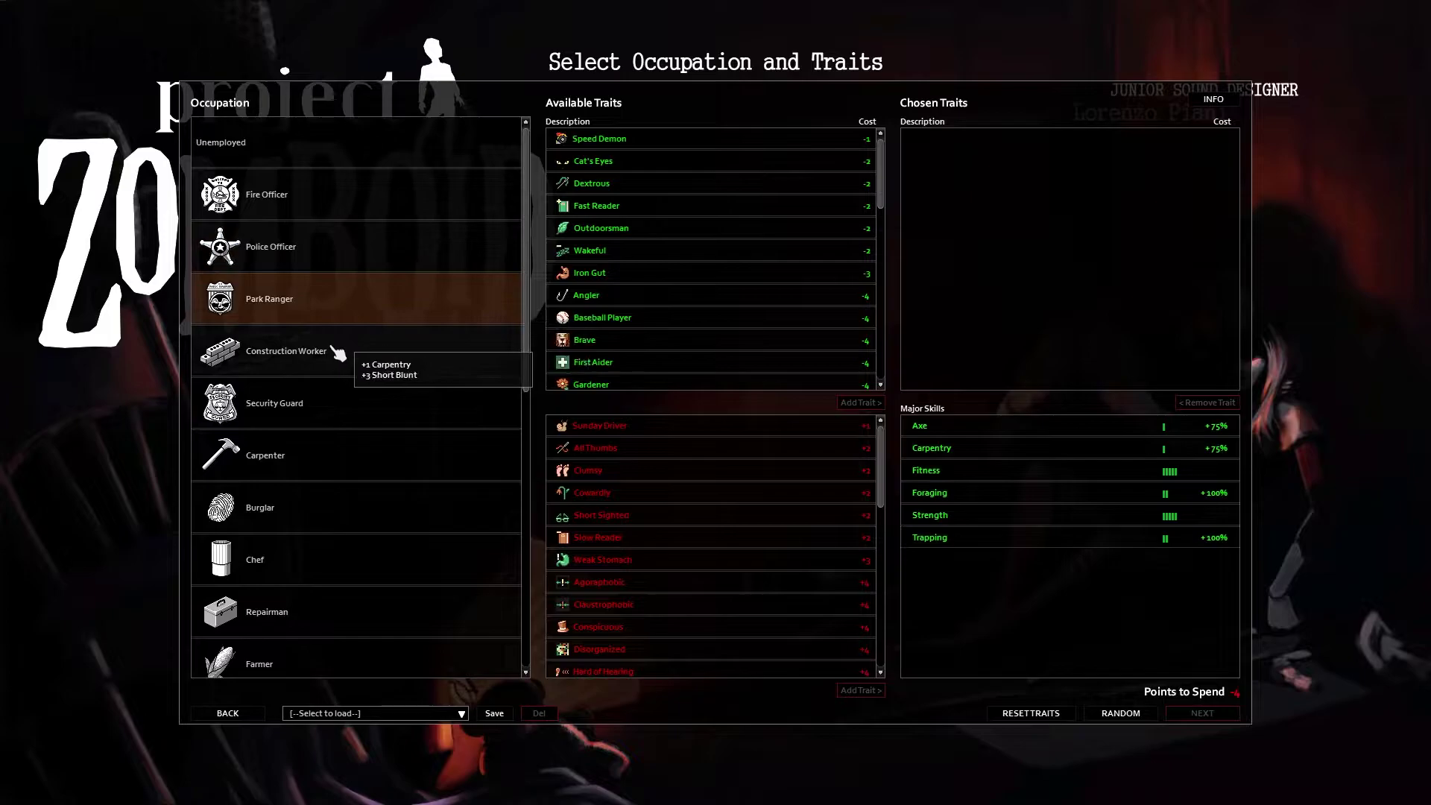
{"action": "left_click", "coordinate": [313, 354]}
{"action": "left_click", "coordinate": [303, 409]}
{"action": "scroll", "coordinate": [308, 423], "scroll_direction": "down", "scroll_amount": 1}
{"action": "scroll", "coordinate": [316, 448], "scroll_direction": "down", "scroll_amount": 2}
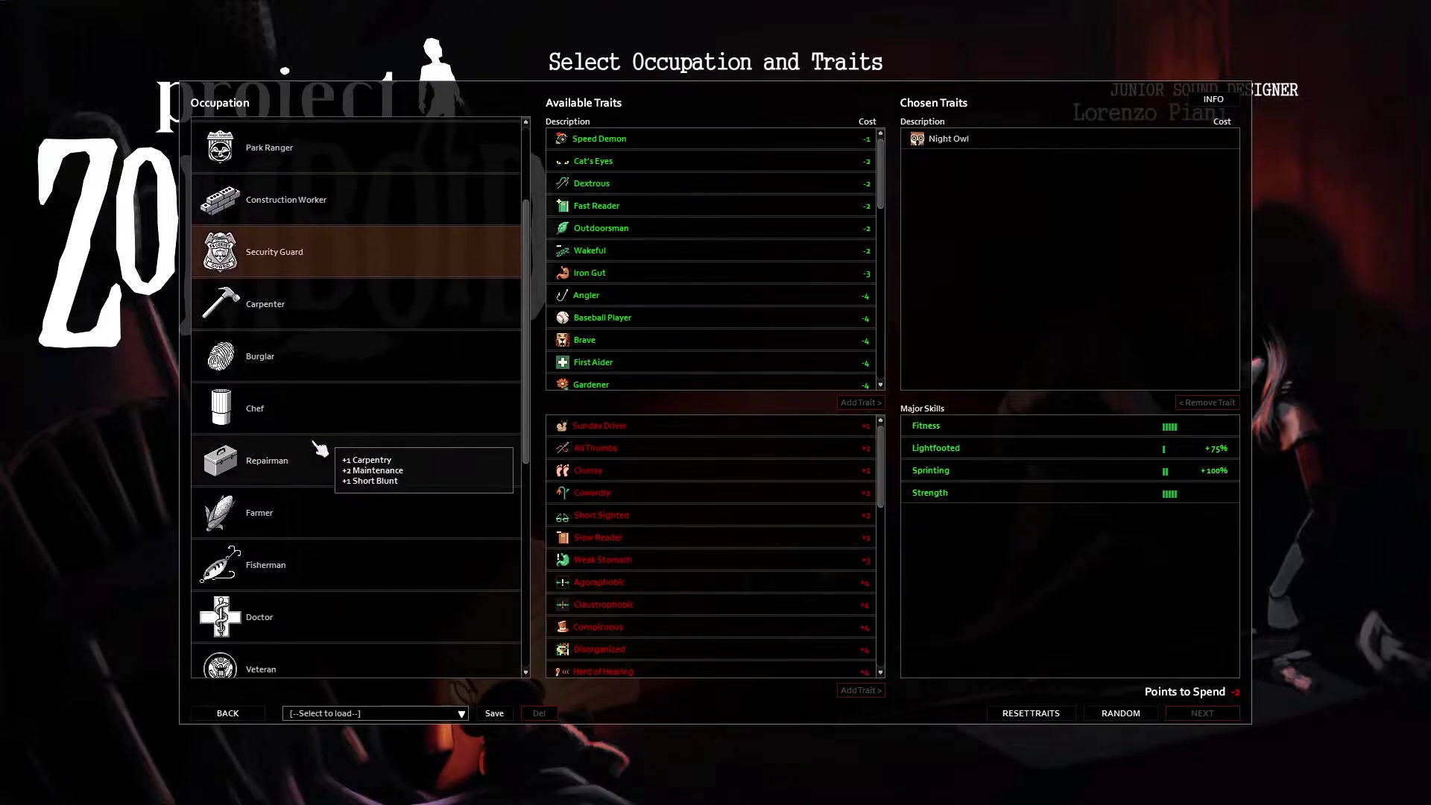
{"action": "scroll", "coordinate": [317, 447], "scroll_direction": "down", "scroll_amount": 2}
{"action": "scroll", "coordinate": [317, 448], "scroll_direction": "down", "scroll_amount": 1}
{"action": "scroll", "coordinate": [314, 416], "scroll_direction": "down", "scroll_amount": 3}
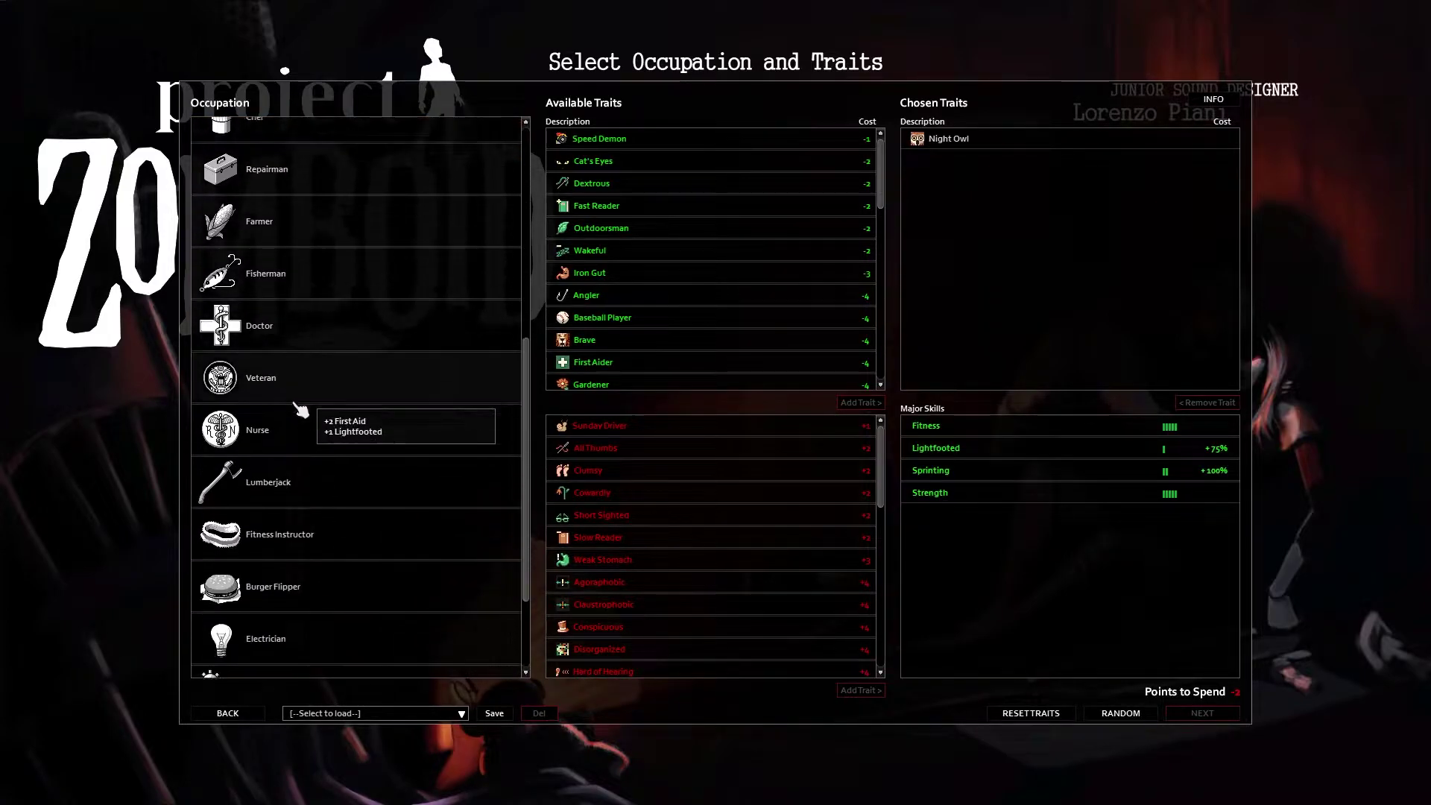
{"action": "scroll", "coordinate": [301, 392], "scroll_direction": "down", "scroll_amount": 2}
{"action": "scroll", "coordinate": [316, 448], "scroll_direction": "down", "scroll_amount": 1}
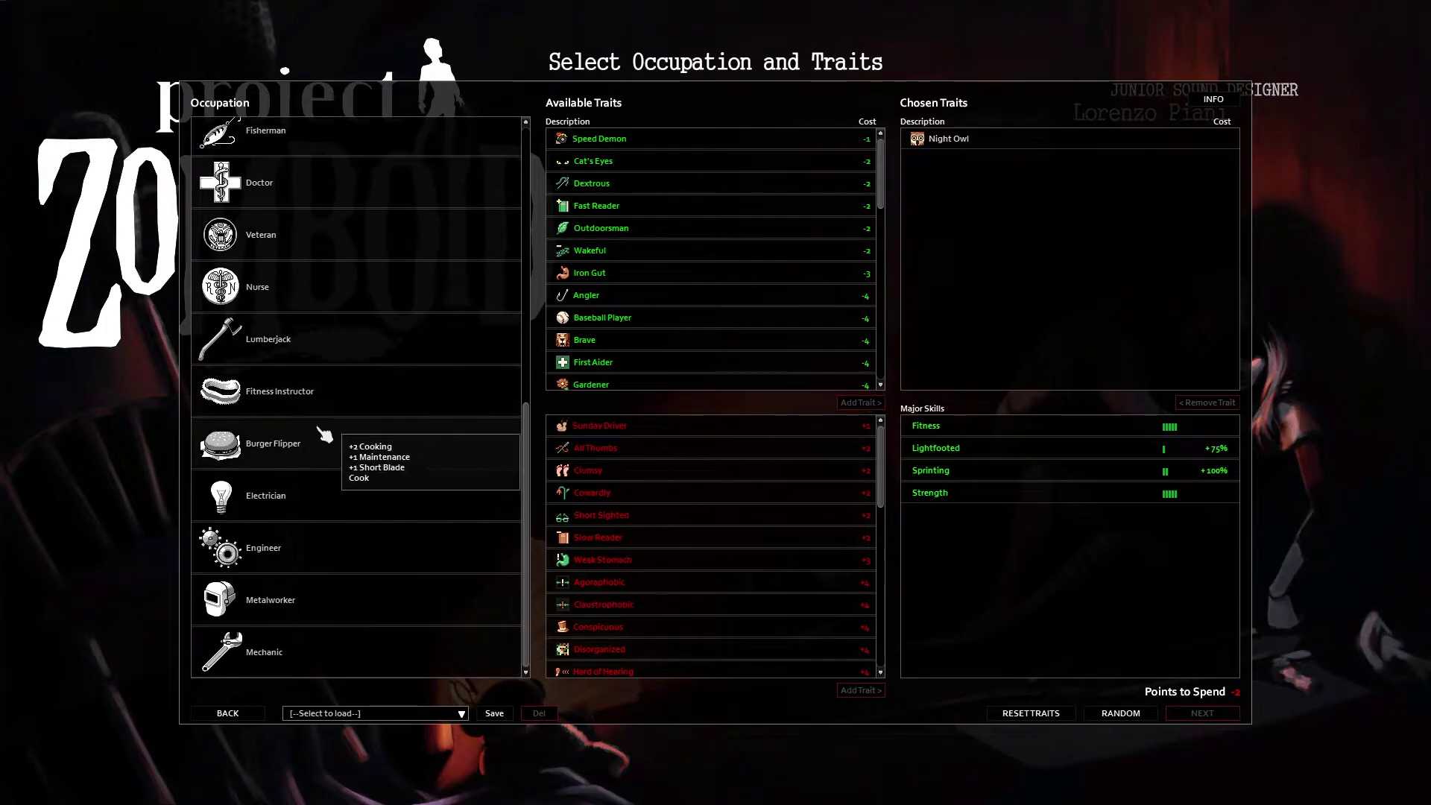
{"action": "scroll", "coordinate": [305, 582], "scroll_direction": "up", "scroll_amount": 1}
{"action": "scroll", "coordinate": [297, 503], "scroll_direction": "up", "scroll_amount": 2}
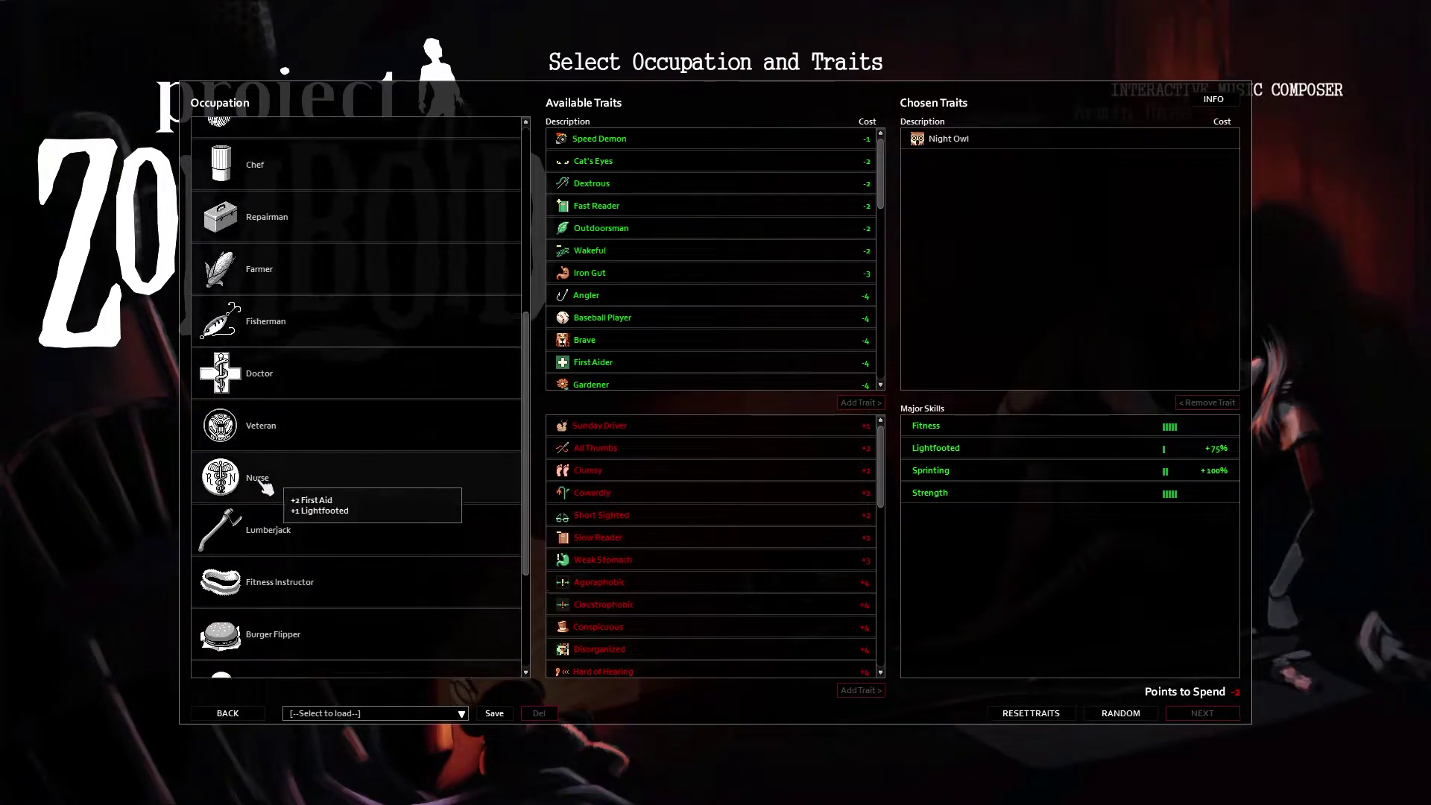
{"action": "scroll", "coordinate": [302, 425], "scroll_direction": "up", "scroll_amount": 1}
{"action": "scroll", "coordinate": [302, 355], "scroll_direction": "up", "scroll_amount": 1}
Step: Compare Farmer with Fisherman, settle on Farmer, and proceed to Customise Character
{"action": "left_click", "coordinate": [305, 366]}
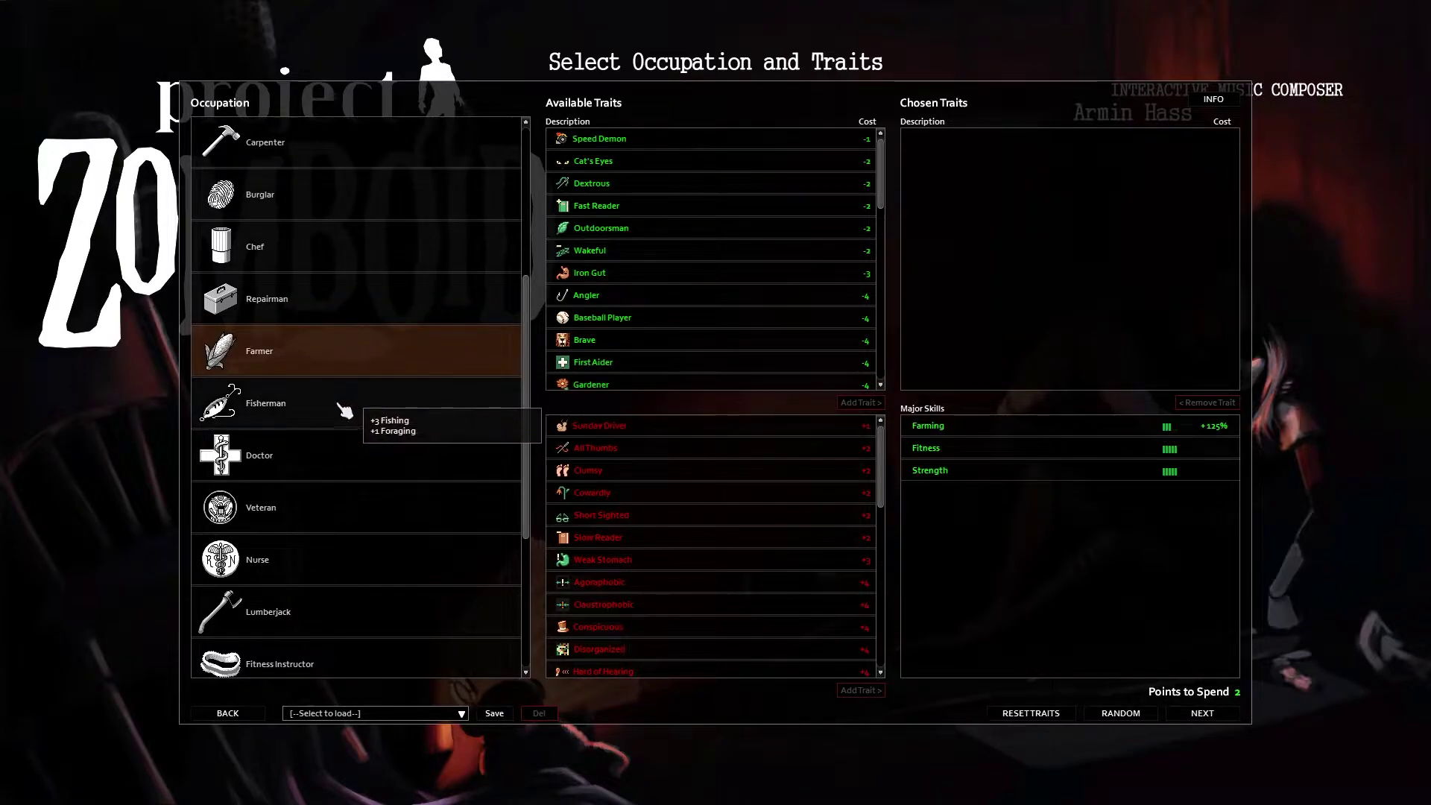
{"action": "mouse_move", "coordinate": [303, 321]}
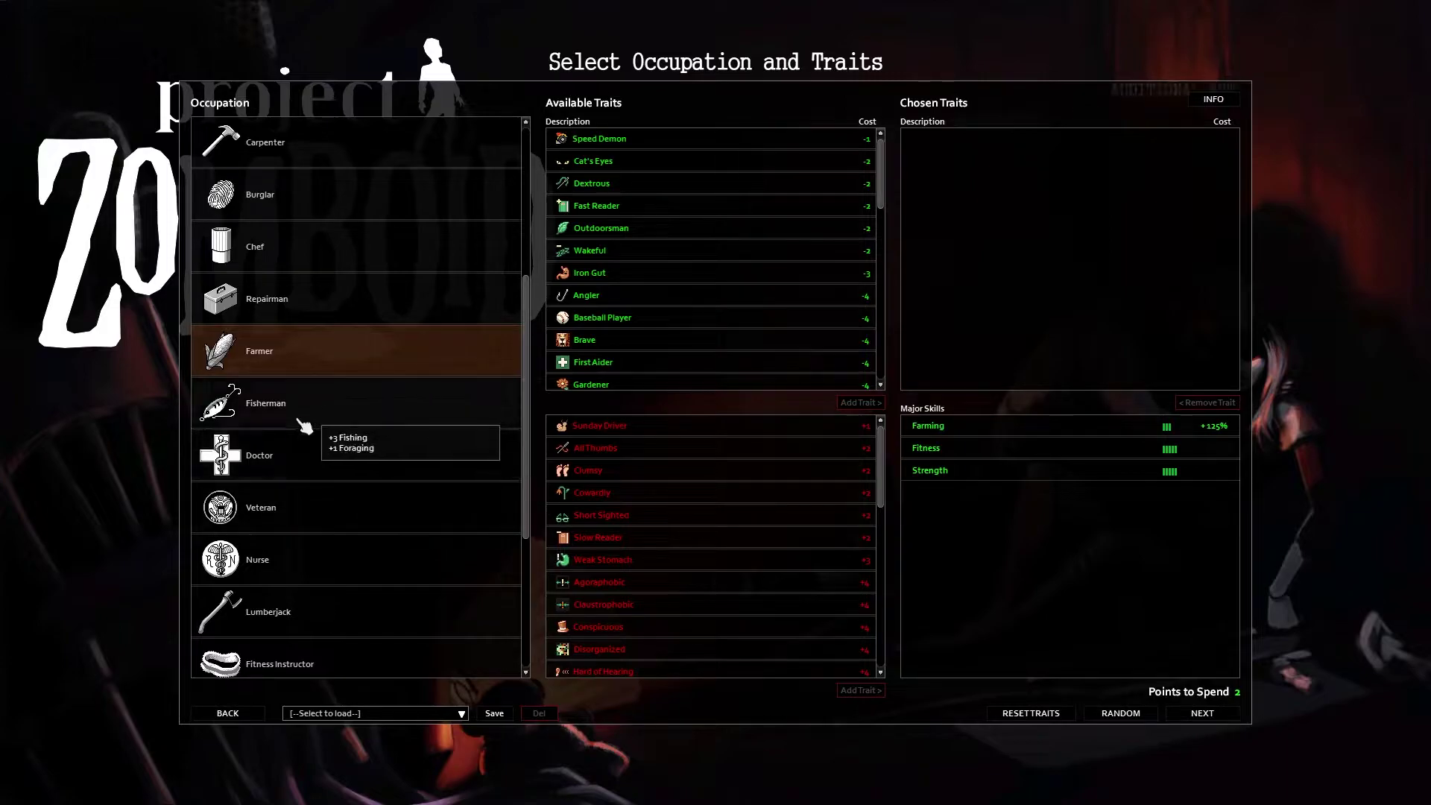
{"action": "left_click", "coordinate": [307, 394]}
{"action": "left_click", "coordinate": [306, 361]}
{"action": "left_click", "coordinate": [310, 387]}
{"action": "left_click", "coordinate": [311, 359]}
{"action": "scroll", "coordinate": [281, 448], "scroll_direction": "up", "scroll_amount": 2}
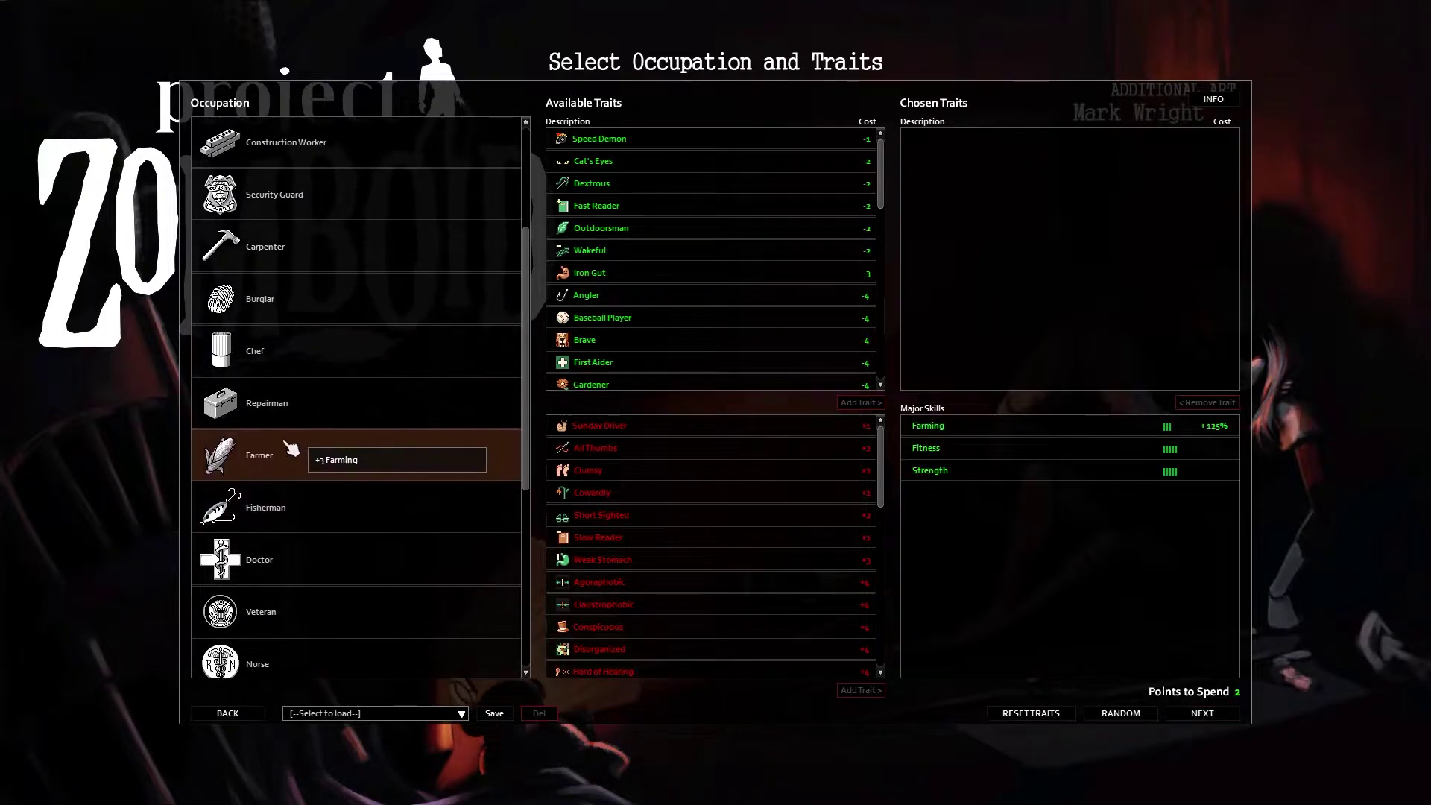
{"action": "scroll", "coordinate": [257, 480], "scroll_direction": "up", "scroll_amount": 1}
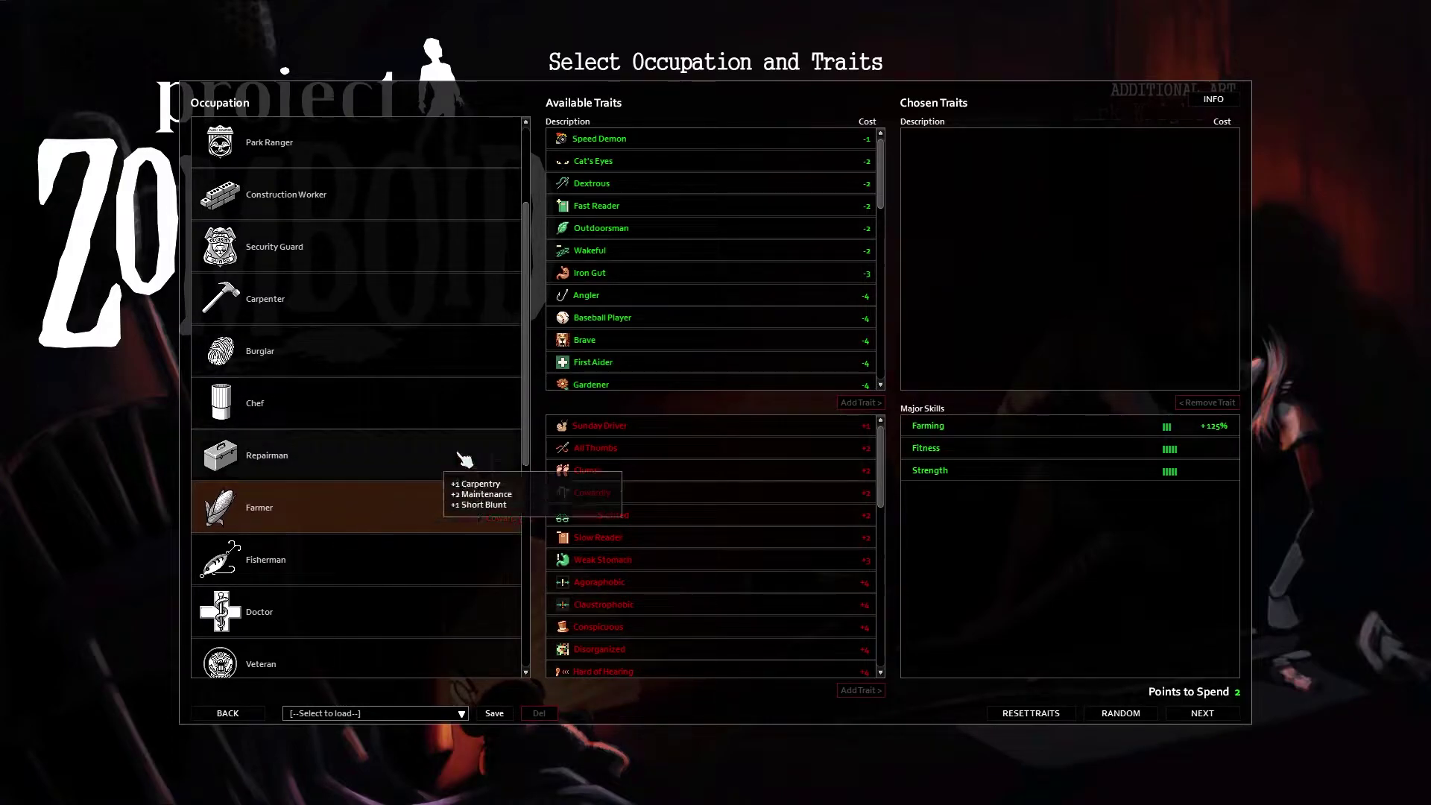
{"action": "left_click", "coordinate": [1201, 712]}
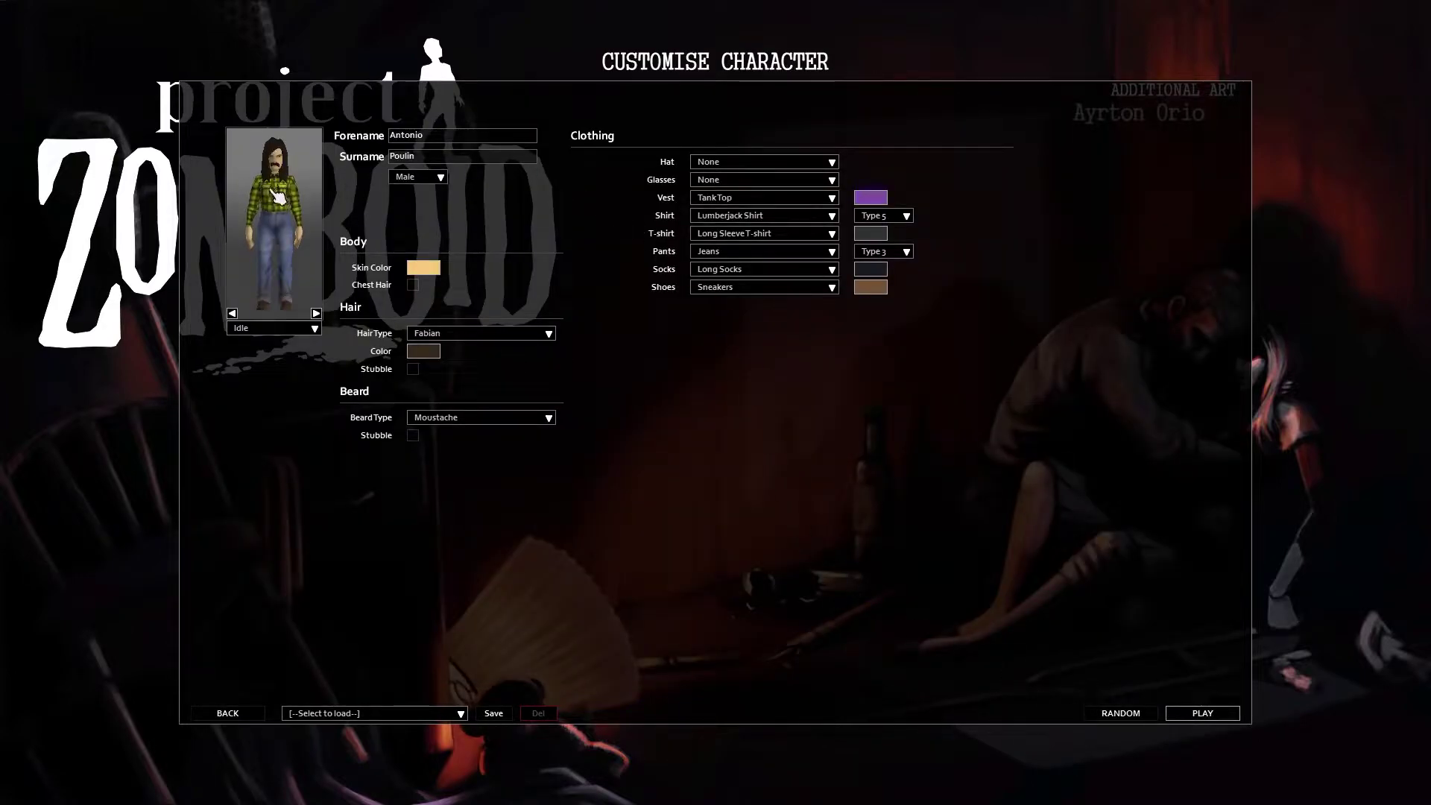
Step: Keep the idle preview animation and give the character dark brown Crew Cut hair
{"action": "left_click", "coordinate": [315, 328]}
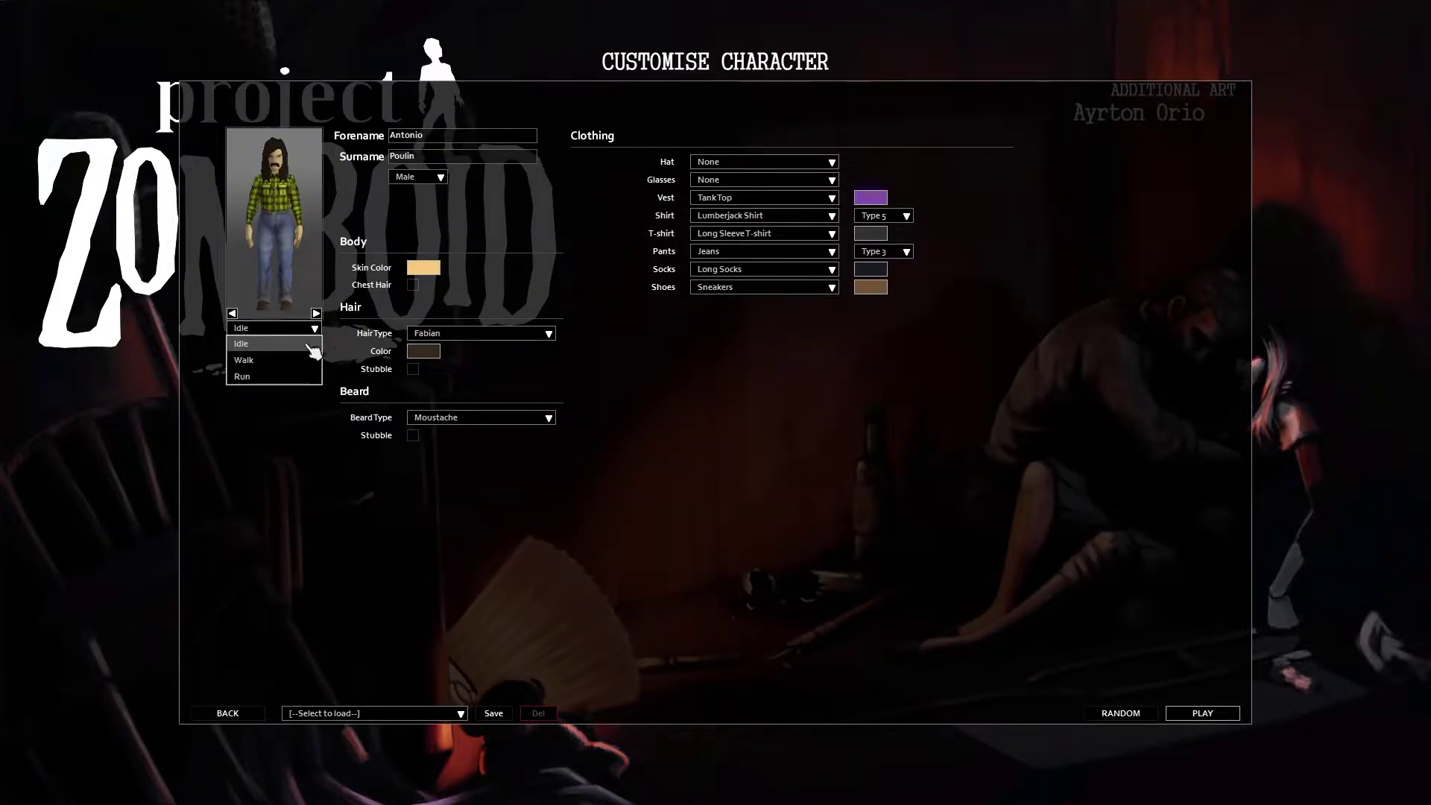
{"action": "left_click", "coordinate": [309, 343]}
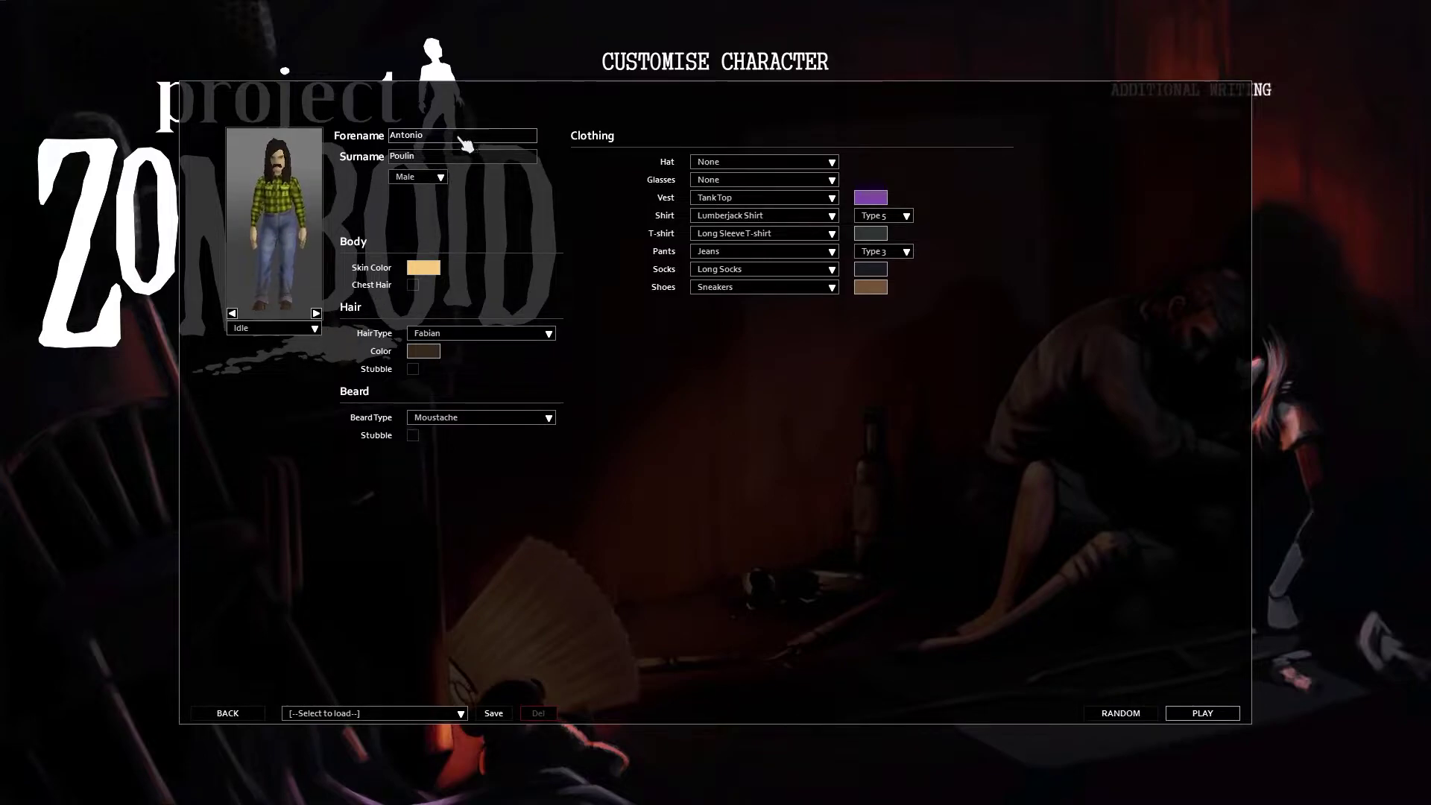
{"action": "left_click", "coordinate": [424, 267]}
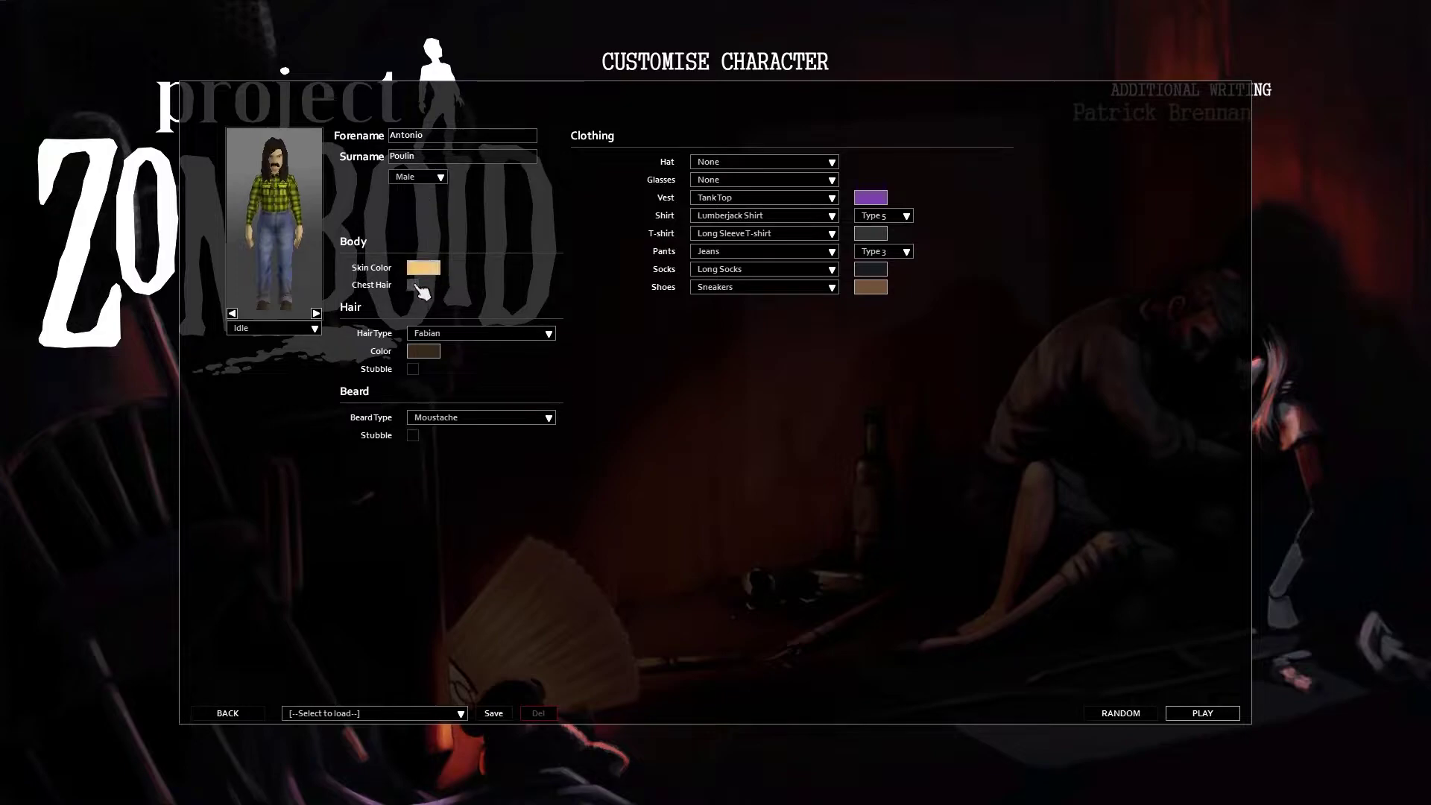
{"action": "left_click", "coordinate": [419, 290]}
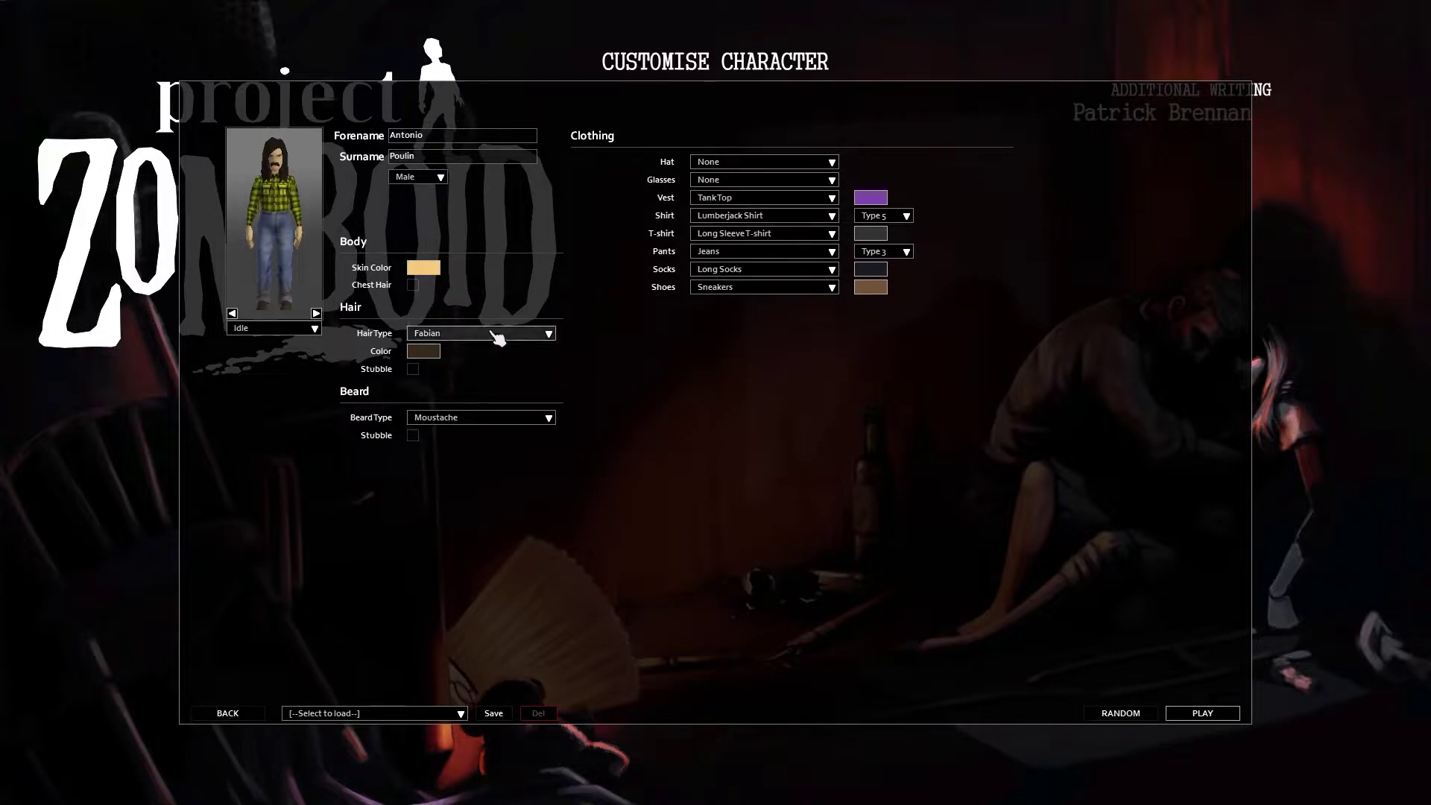
{"action": "left_click", "coordinate": [482, 333]}
{"action": "left_click", "coordinate": [471, 432]}
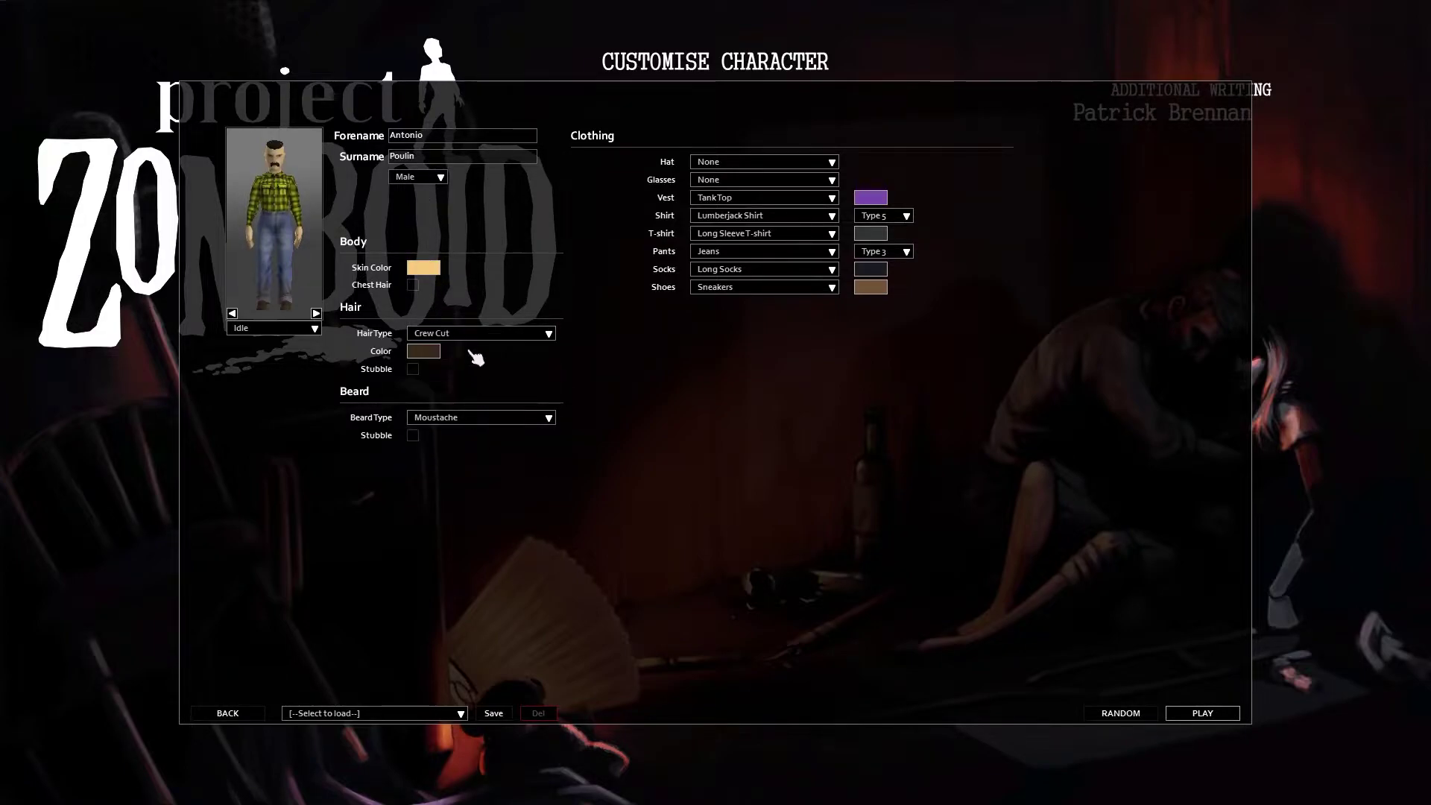
{"action": "left_click", "coordinate": [430, 352]}
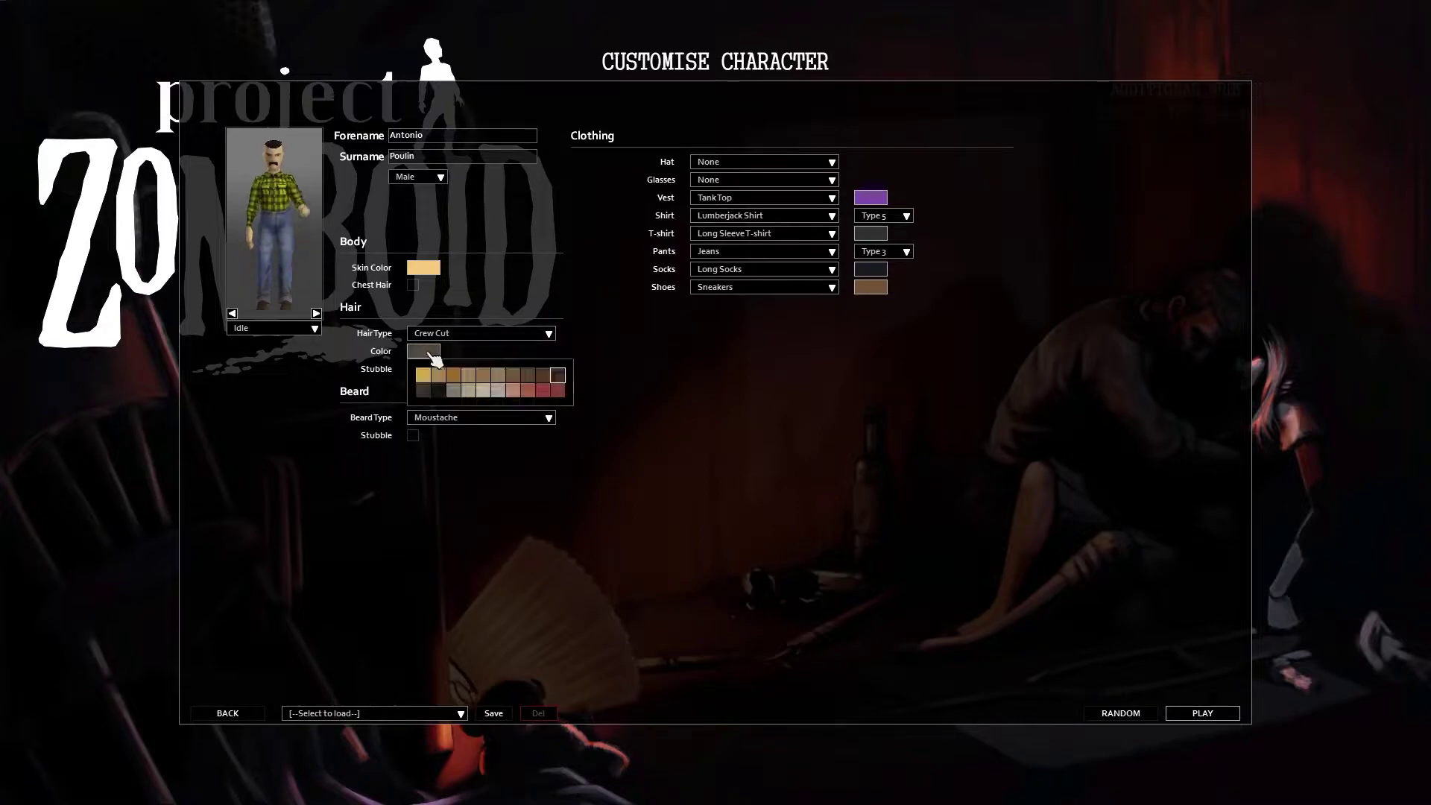
{"action": "left_click", "coordinate": [439, 392]}
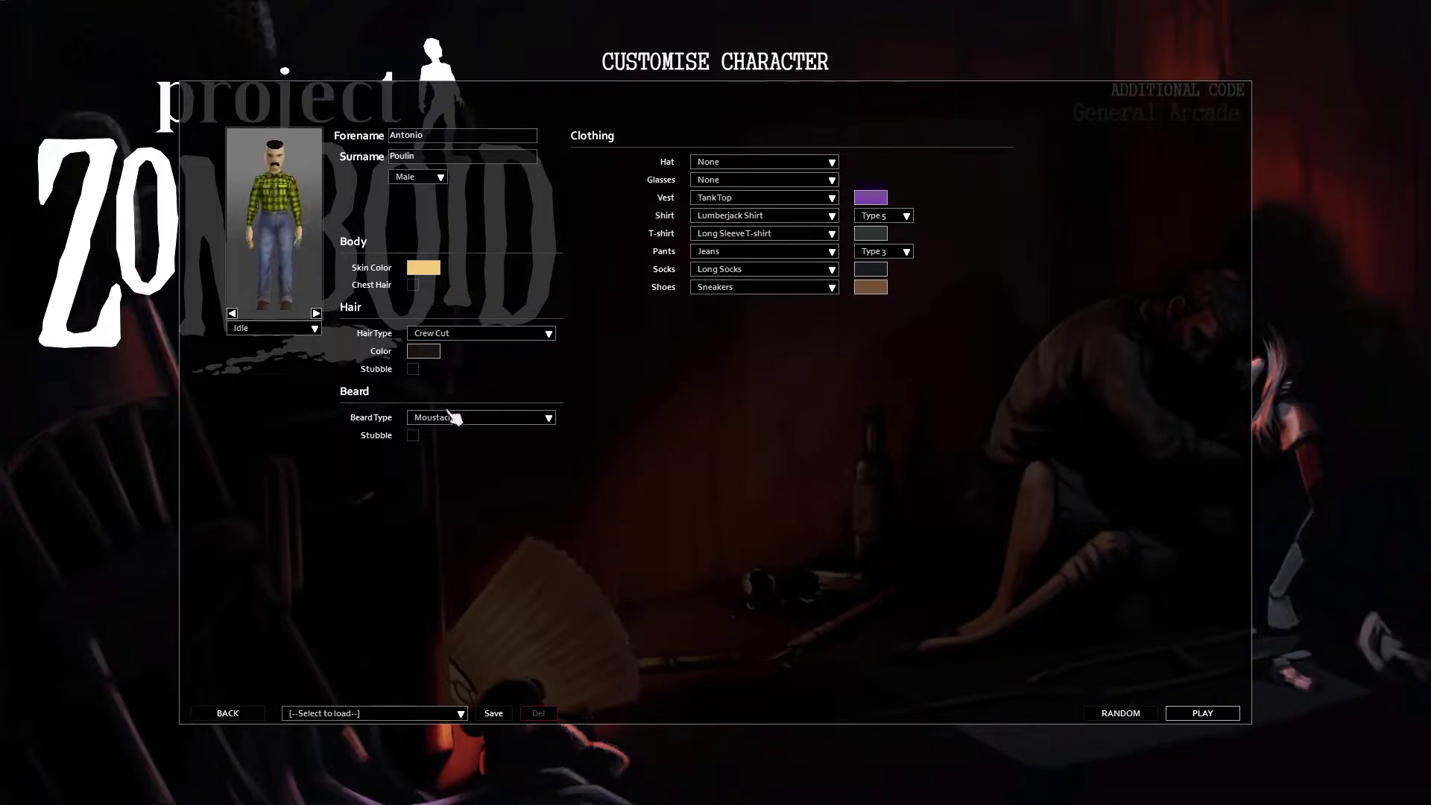
Step: Try a Chin beard, then give the character a Scruffy beard
{"action": "left_click", "coordinate": [461, 418]}
{"action": "left_click", "coordinate": [459, 454]}
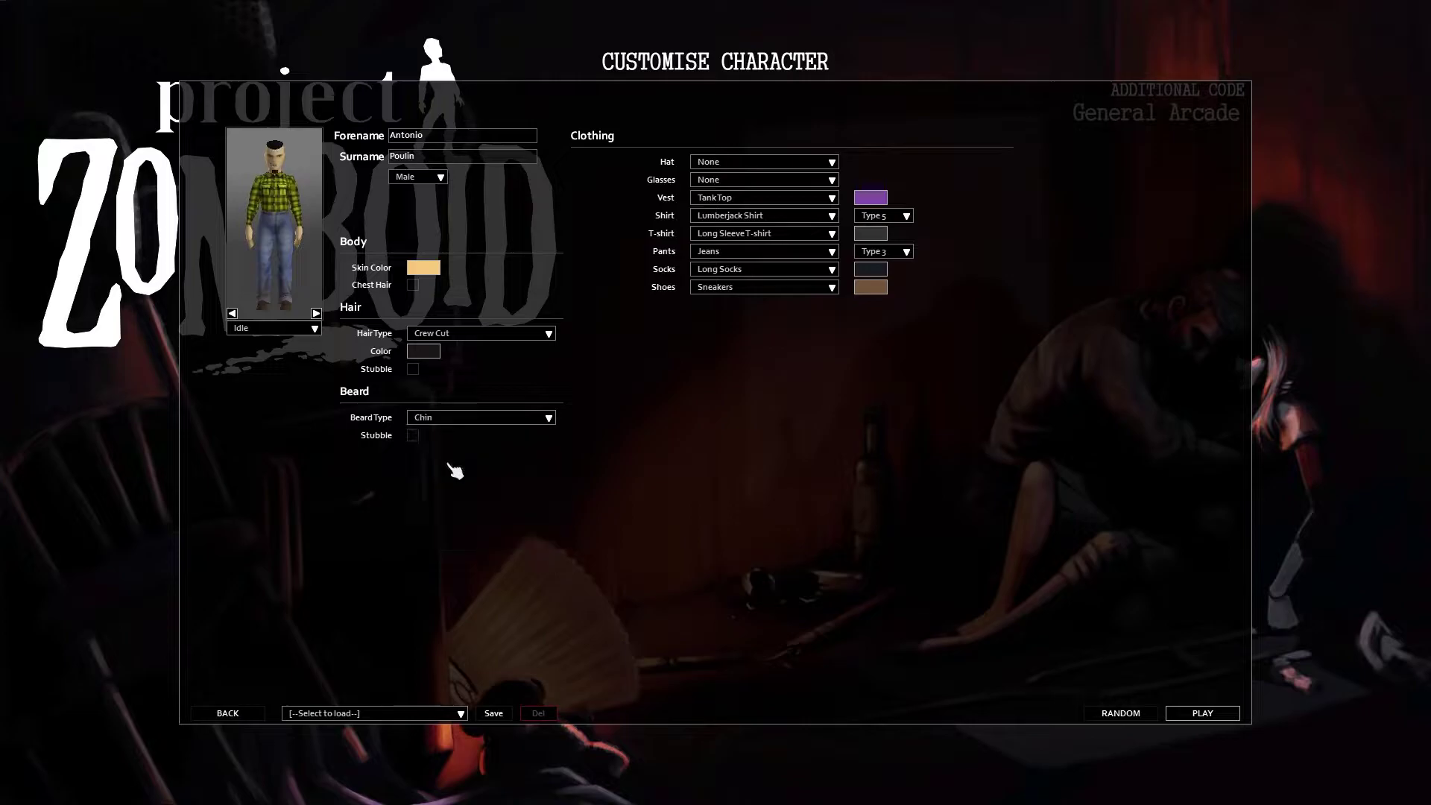
{"action": "left_click", "coordinate": [437, 420]}
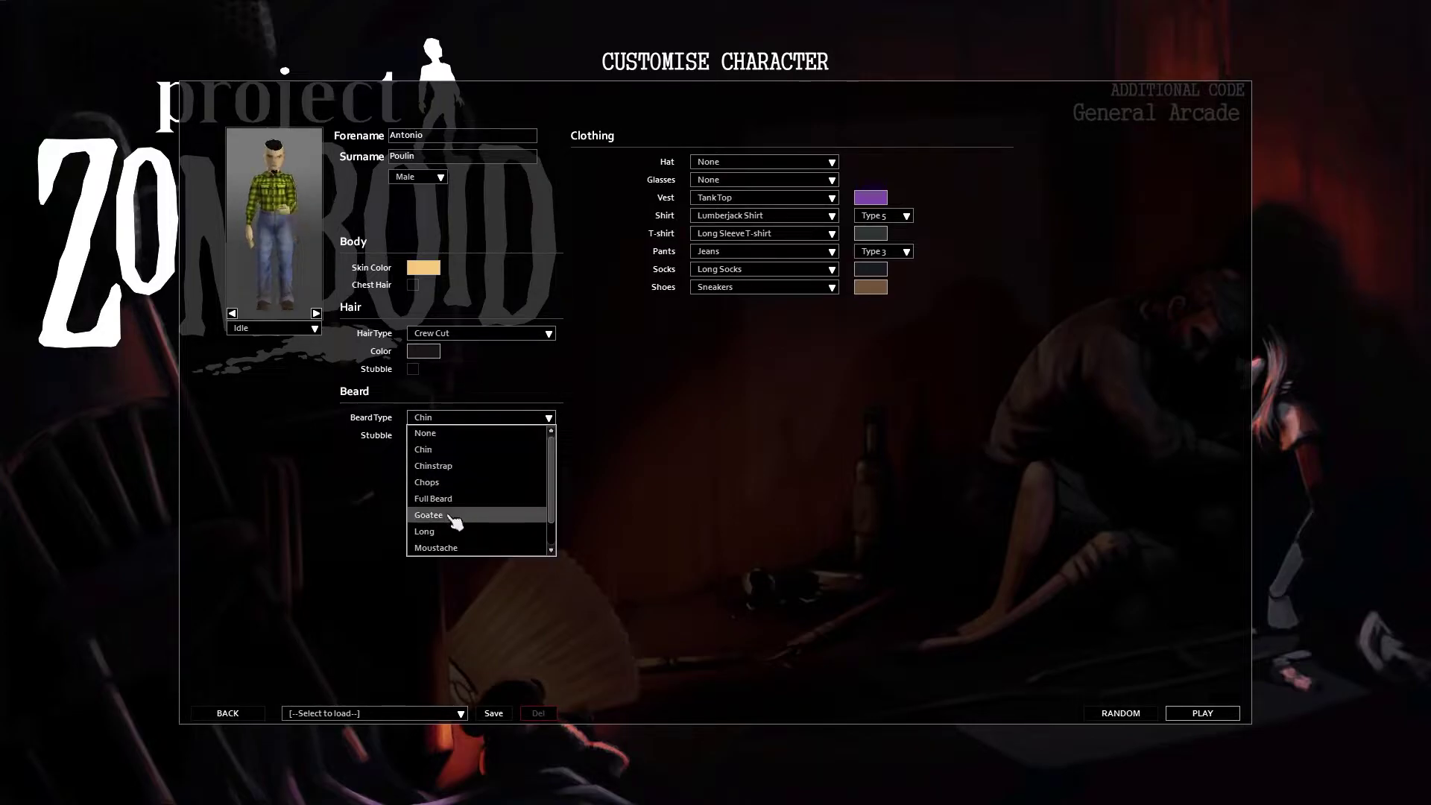
{"action": "scroll", "coordinate": [456, 545], "scroll_direction": "down", "scroll_amount": 2}
{"action": "left_click", "coordinate": [456, 549]}
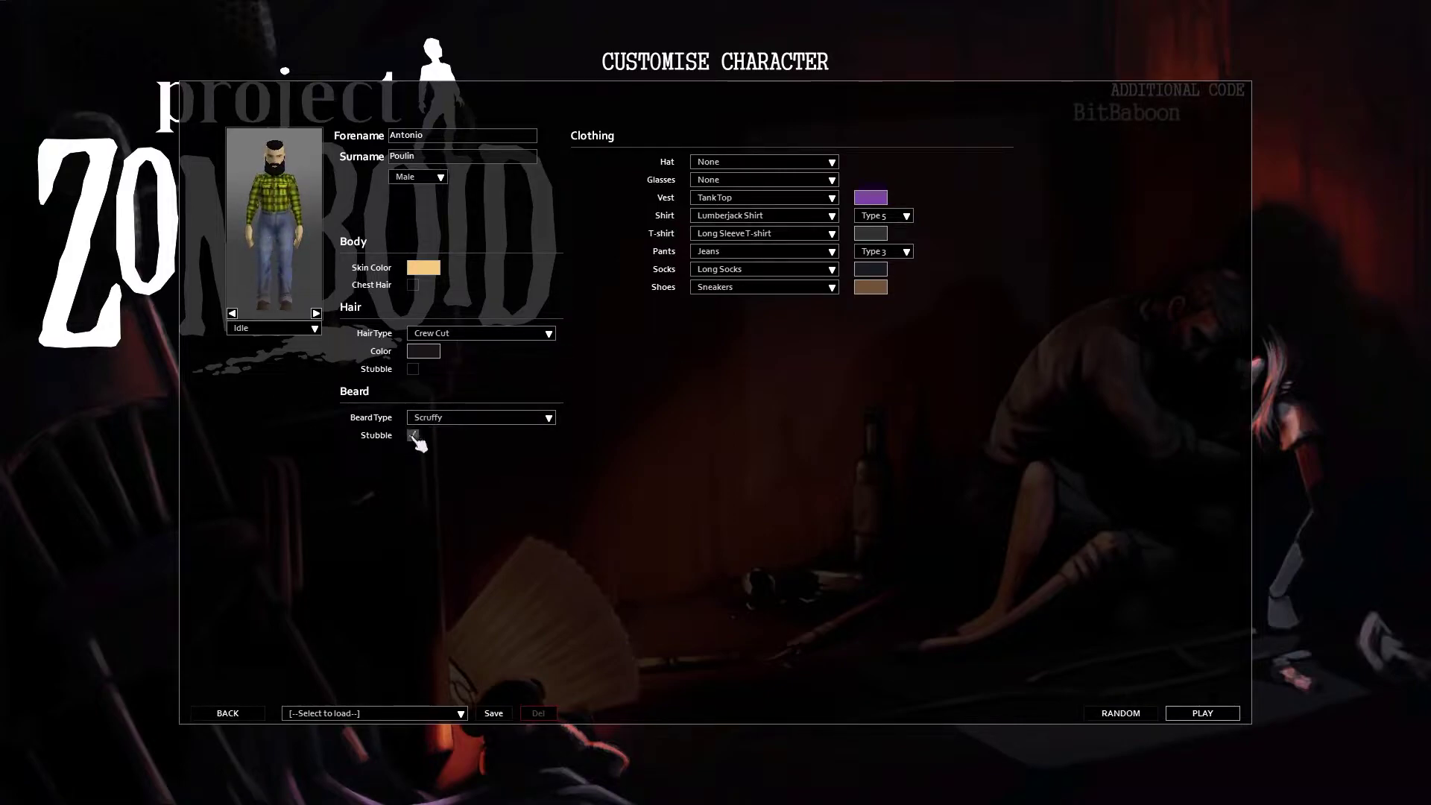
Step: Try Baseball Cap variants up to Type 3, then set the hat back to None
{"action": "left_click", "coordinate": [828, 162]}
{"action": "left_click", "coordinate": [781, 195]}
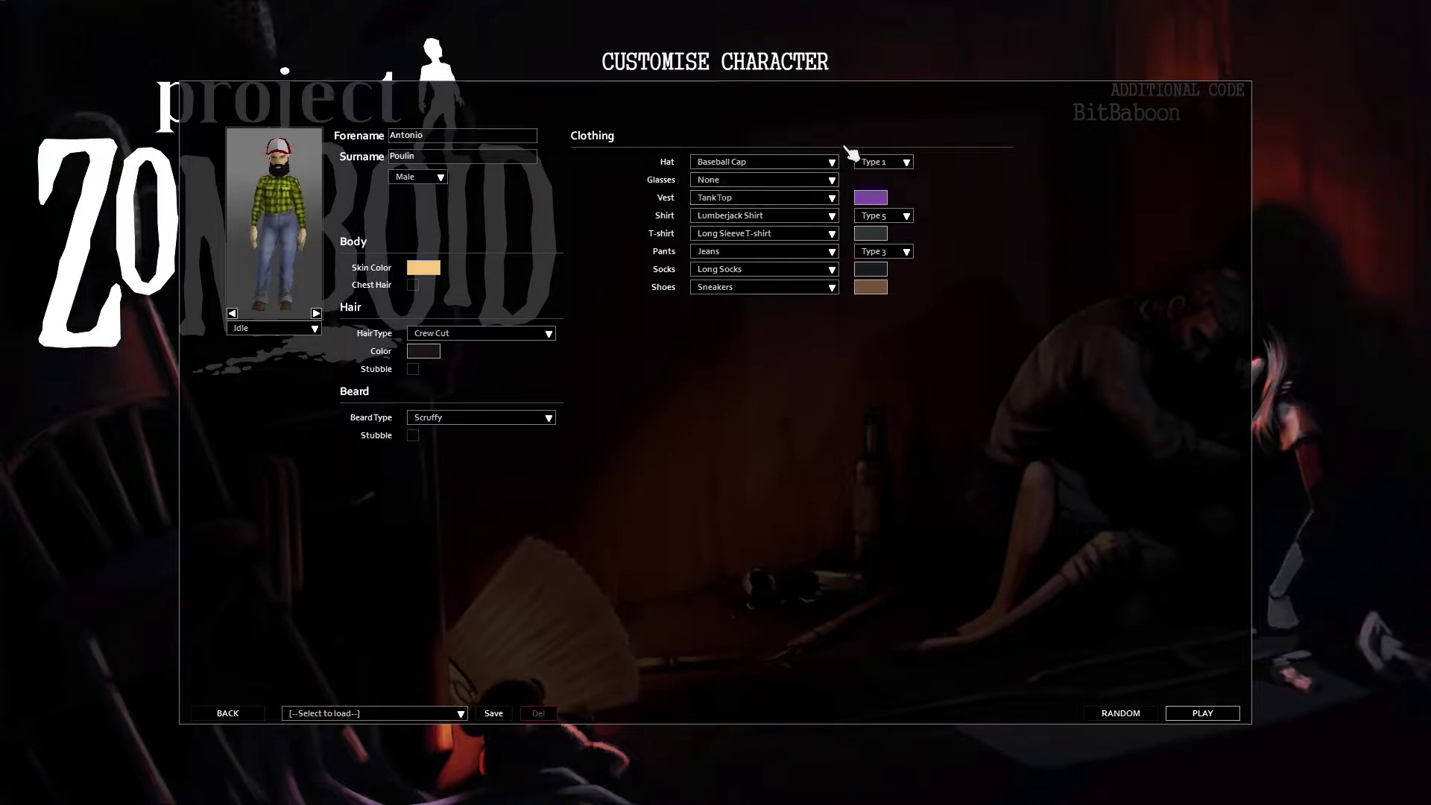
{"action": "left_click", "coordinate": [834, 165]}
{"action": "left_click", "coordinate": [904, 164]}
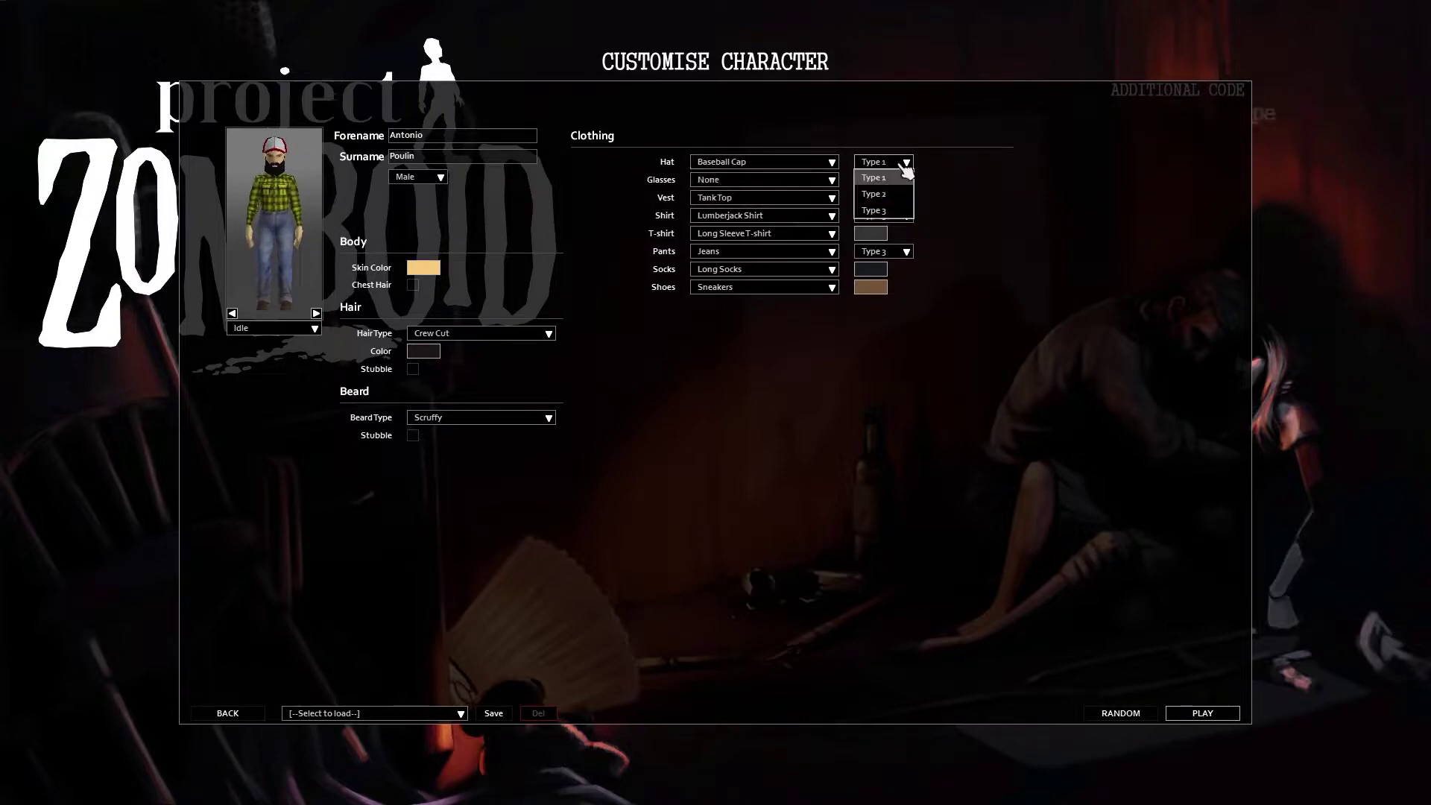
{"action": "left_click", "coordinate": [901, 194]}
{"action": "left_click", "coordinate": [906, 164]}
{"action": "left_click", "coordinate": [902, 210]}
{"action": "left_click", "coordinate": [830, 164]}
{"action": "left_click", "coordinate": [743, 180]}
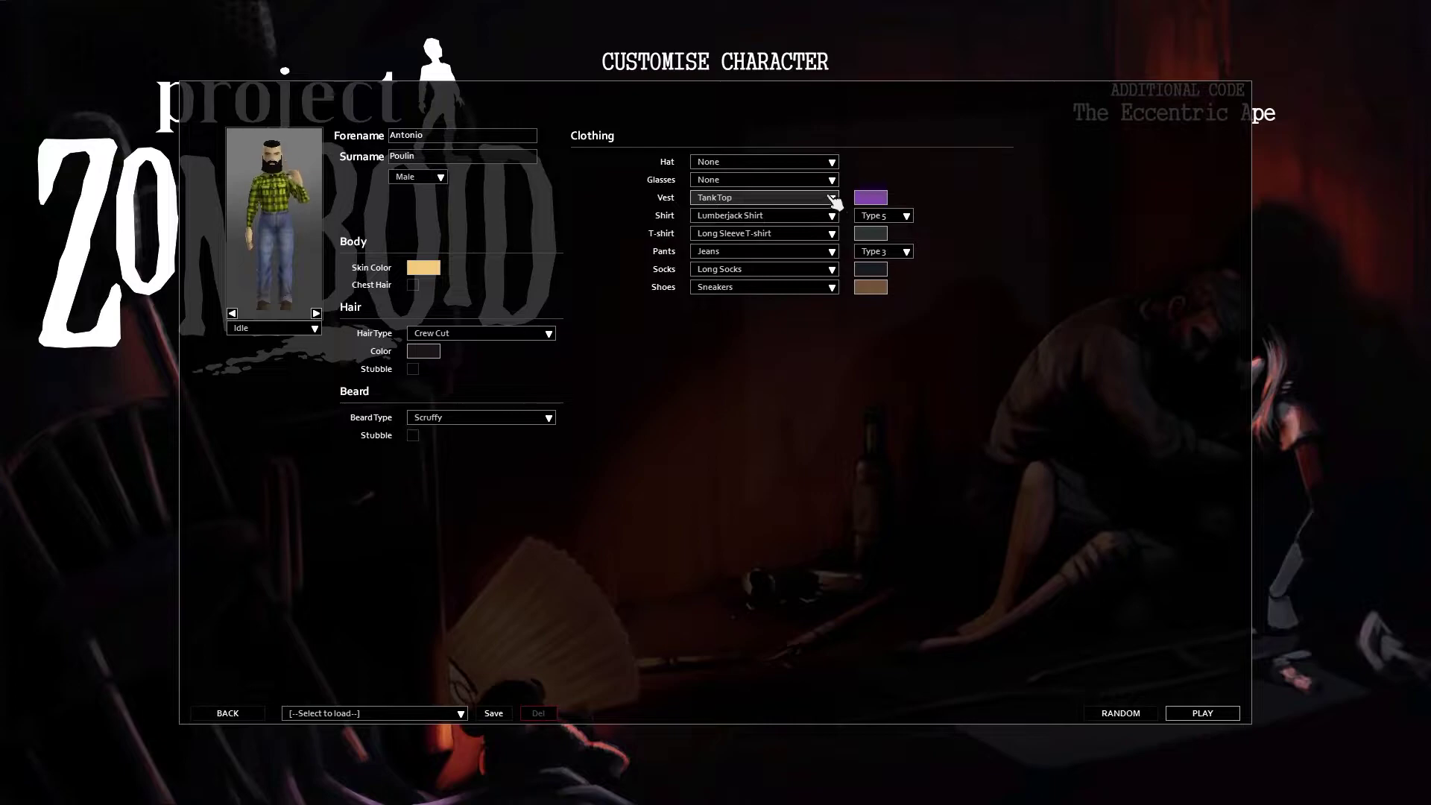
{"action": "left_click", "coordinate": [828, 213]}
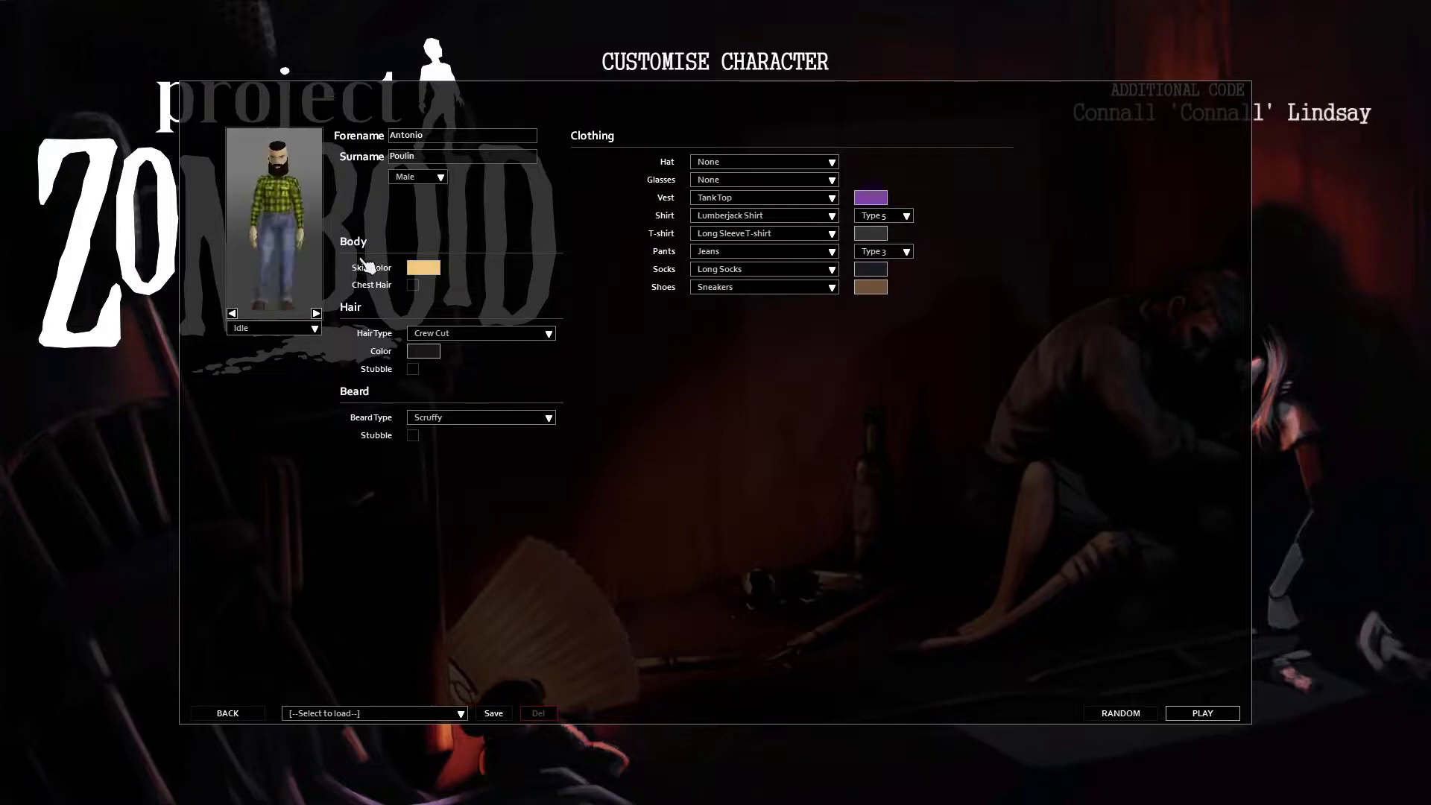
Step: Reroll the character fifteen times with RANDOM, then rotate the preview to its side
{"action": "left_click", "coordinate": [1144, 716]}
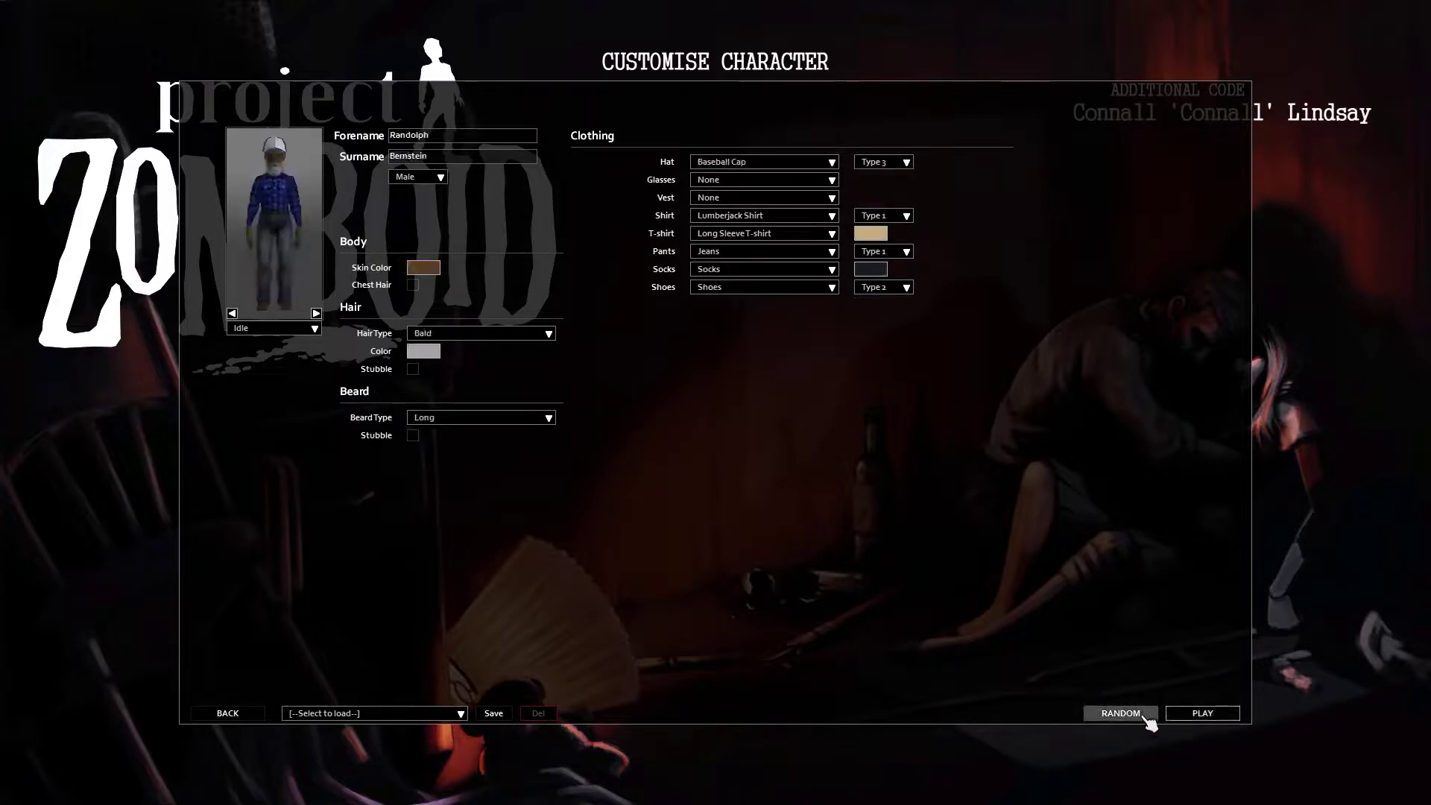
{"action": "left_click", "coordinate": [1146, 719]}
{"action": "left_click", "coordinate": [1147, 718]}
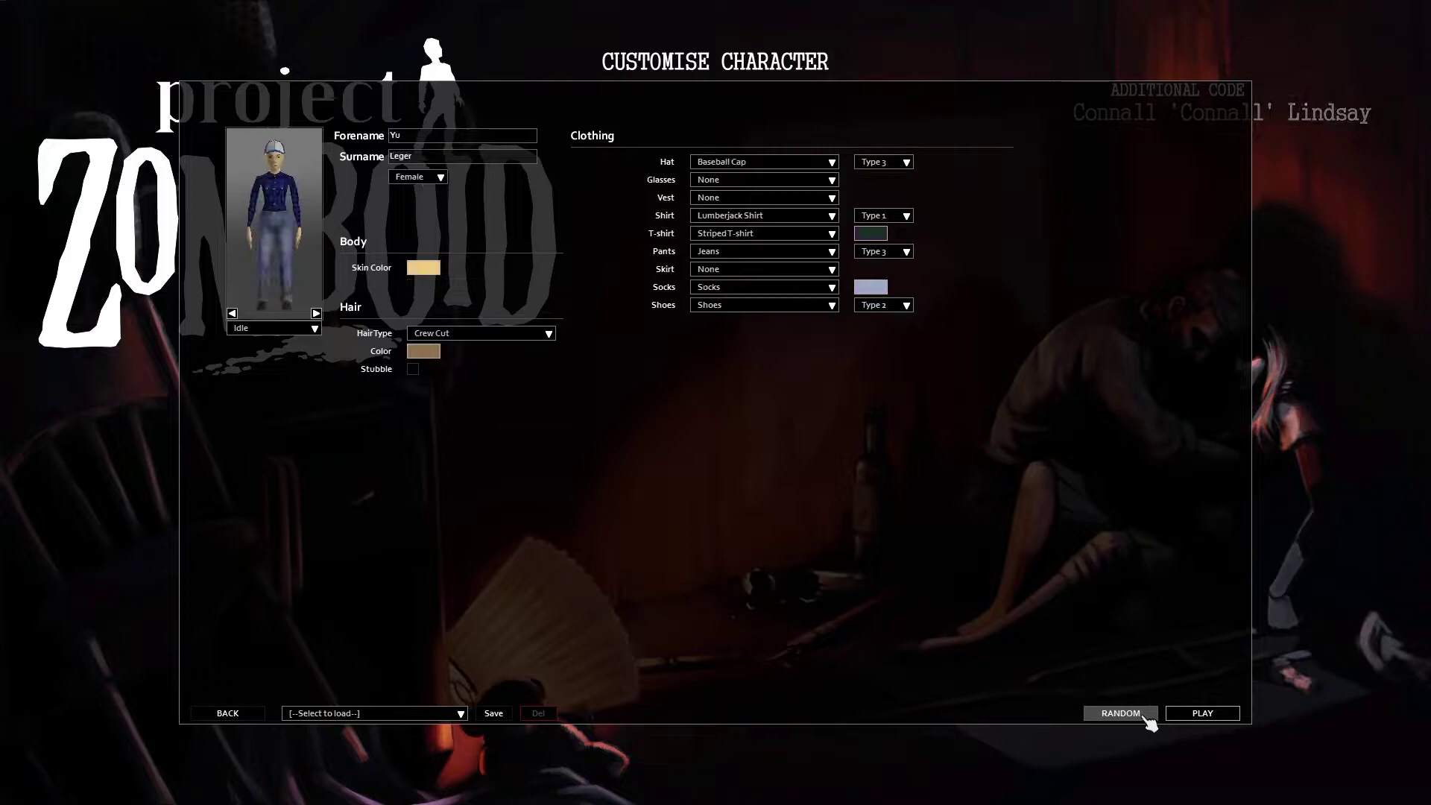
{"action": "left_click", "coordinate": [1146, 718]}
{"action": "left_click", "coordinate": [1148, 723]}
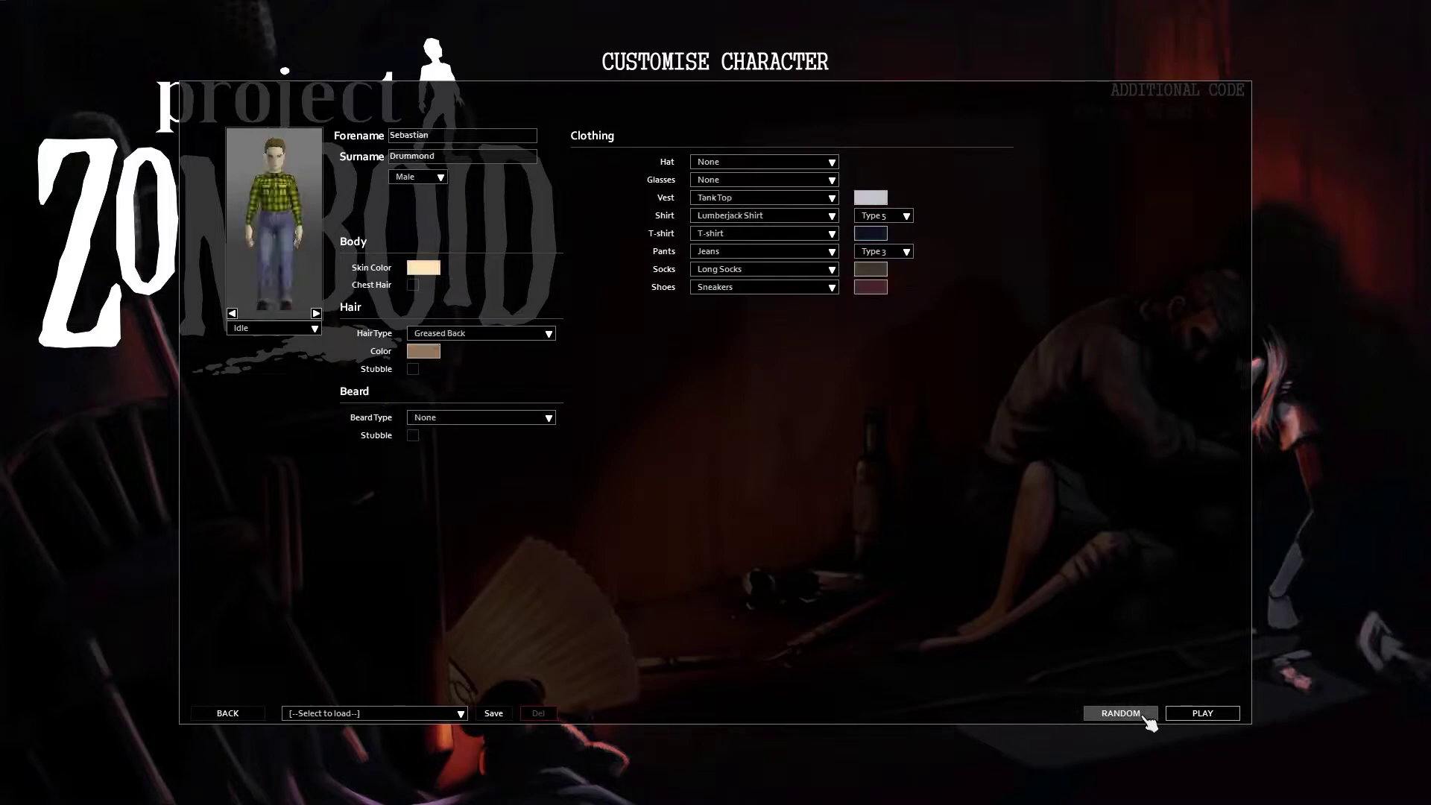
{"action": "left_click", "coordinate": [1148, 723]}
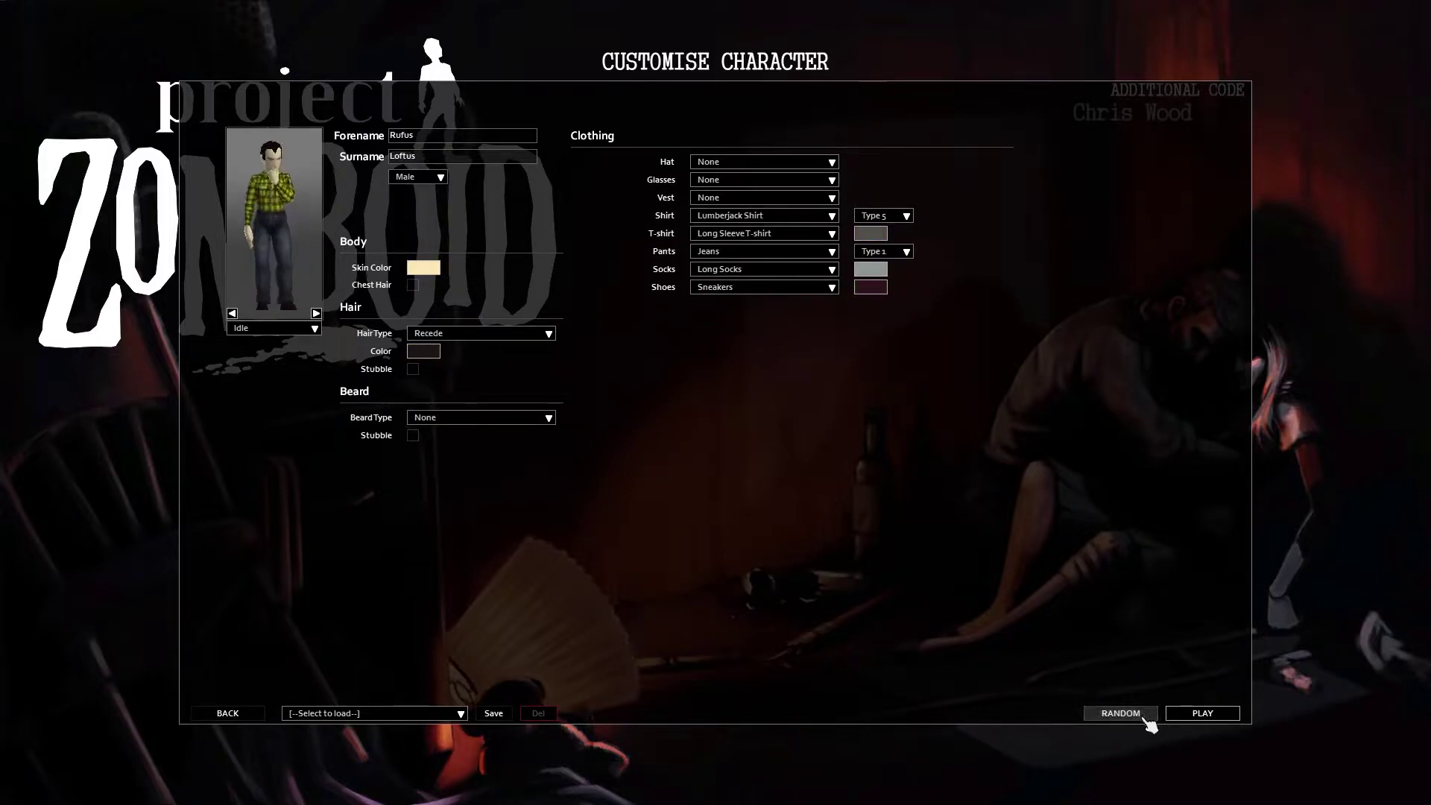
{"action": "left_click", "coordinate": [1149, 723]}
{"action": "left_click", "coordinate": [1149, 723]}
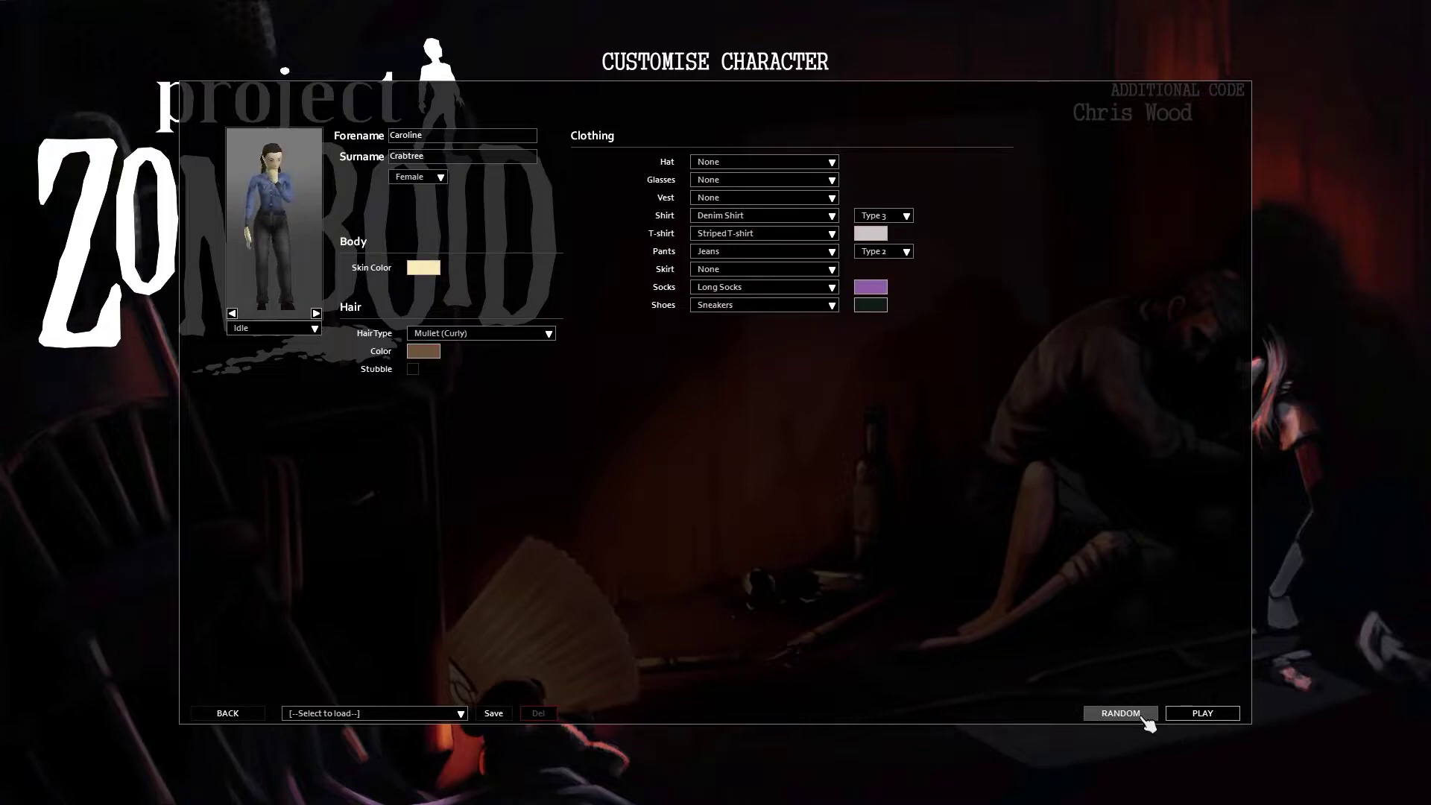
{"action": "left_click", "coordinate": [1148, 722]}
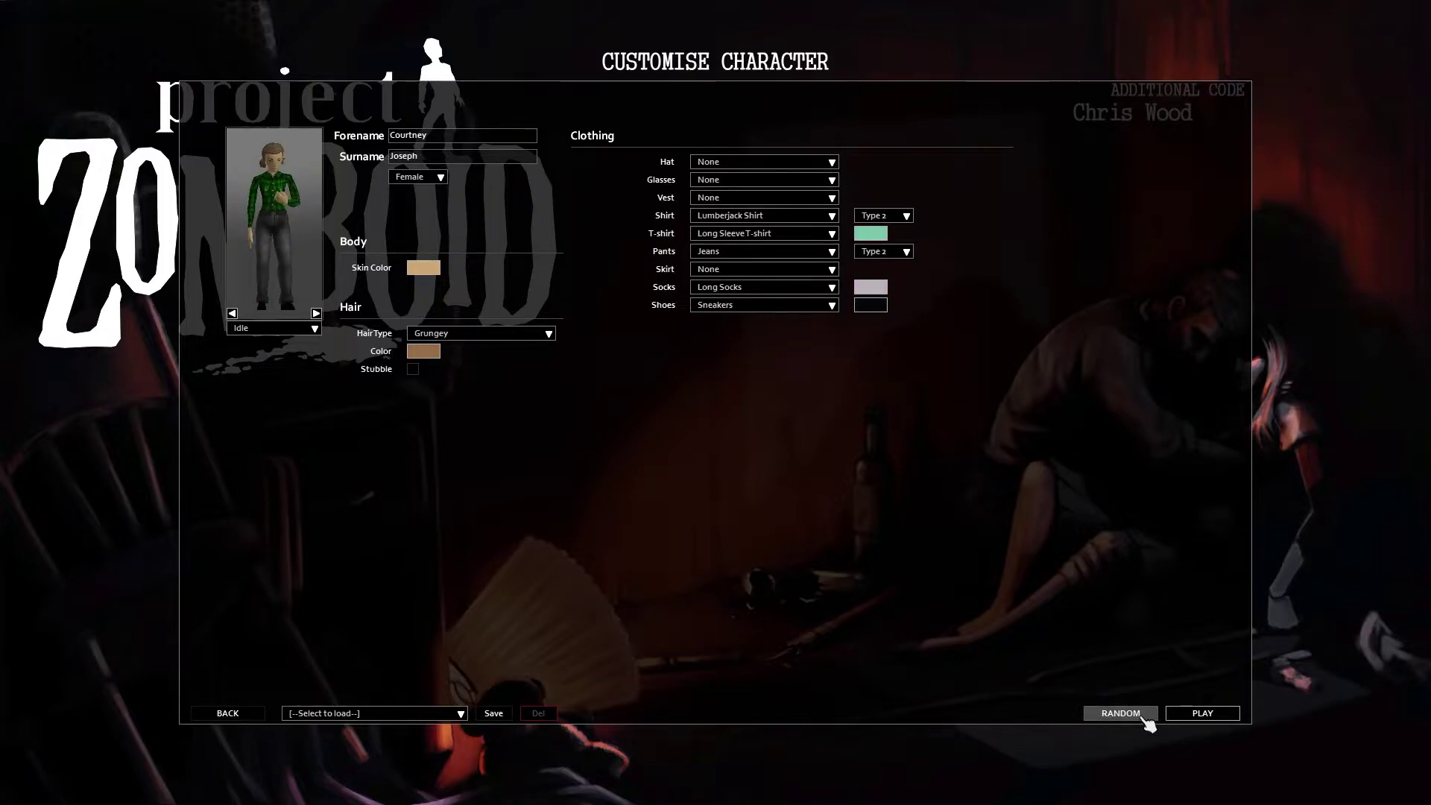
{"action": "left_click", "coordinate": [1148, 723]}
{"action": "left_click", "coordinate": [1148, 723]}
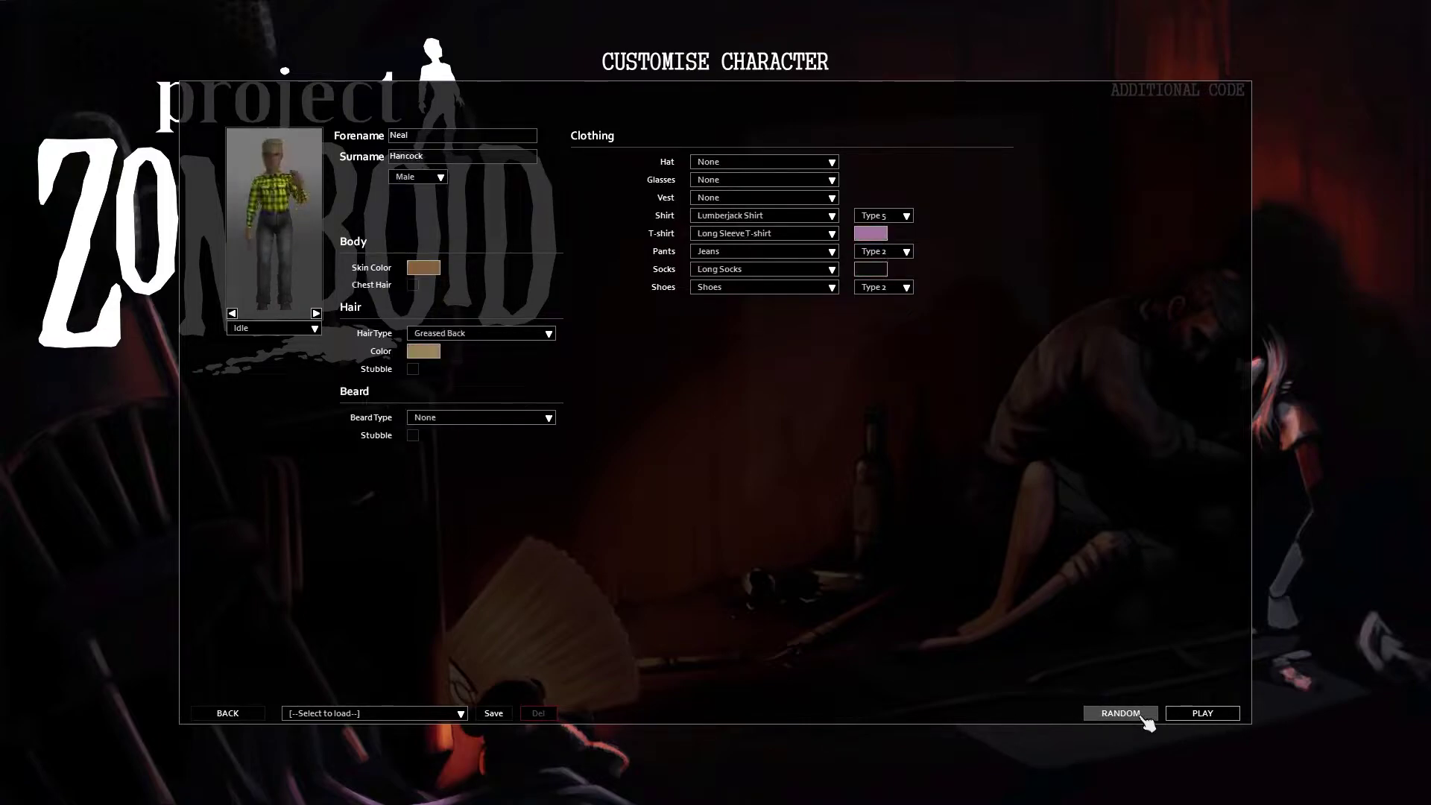
{"action": "left_click", "coordinate": [1149, 722]}
{"action": "left_click", "coordinate": [1148, 722]}
{"action": "left_click", "coordinate": [1149, 723]}
{"action": "left_click", "coordinate": [1149, 723]}
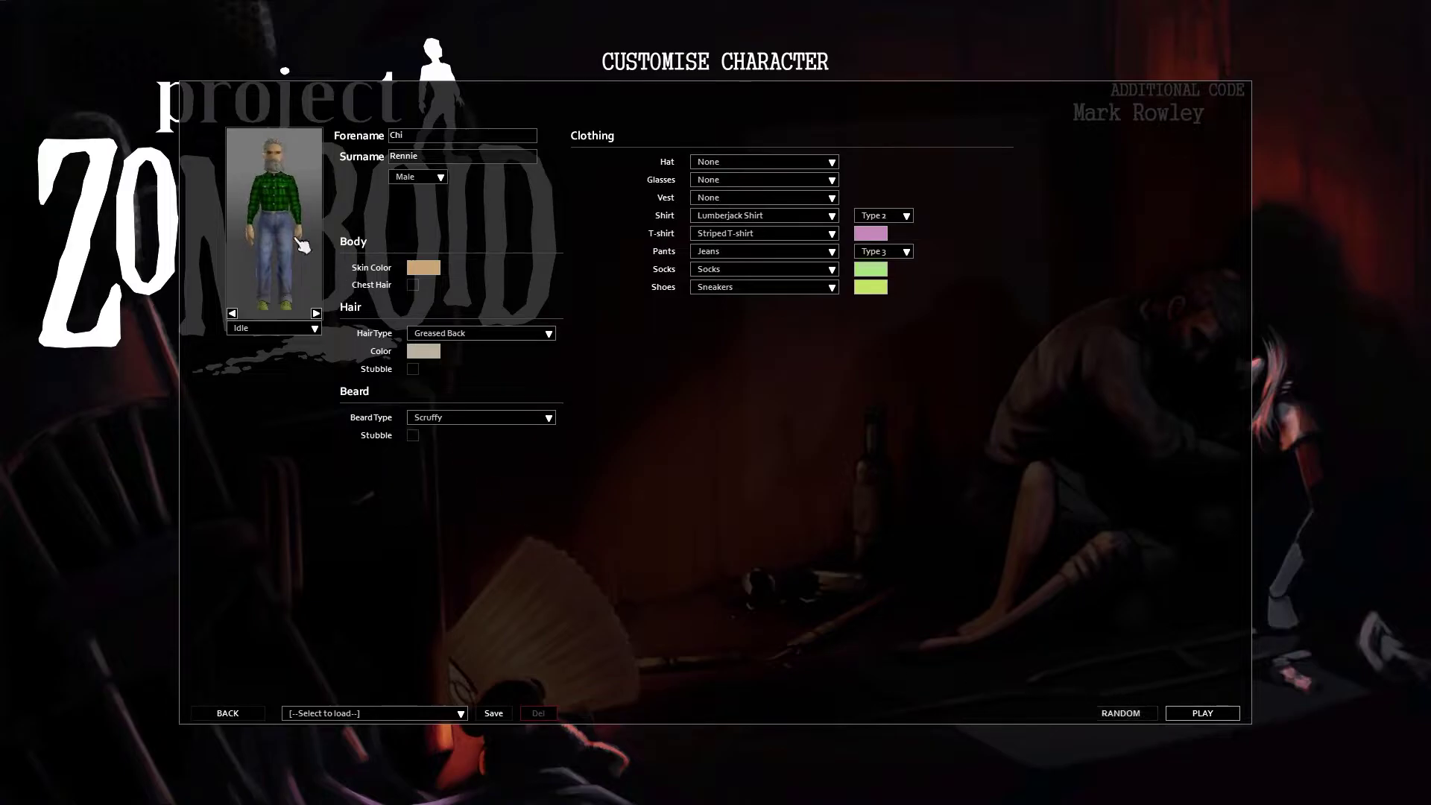
{"action": "mouse_move", "coordinate": [248, 225]}
{"action": "left_mouse_down"}
{"action": "mouse_move", "coordinate": [258, 258]}
{"action": "mouse_move", "coordinate": [305, 265]}
{"action": "left_mouse_up"}
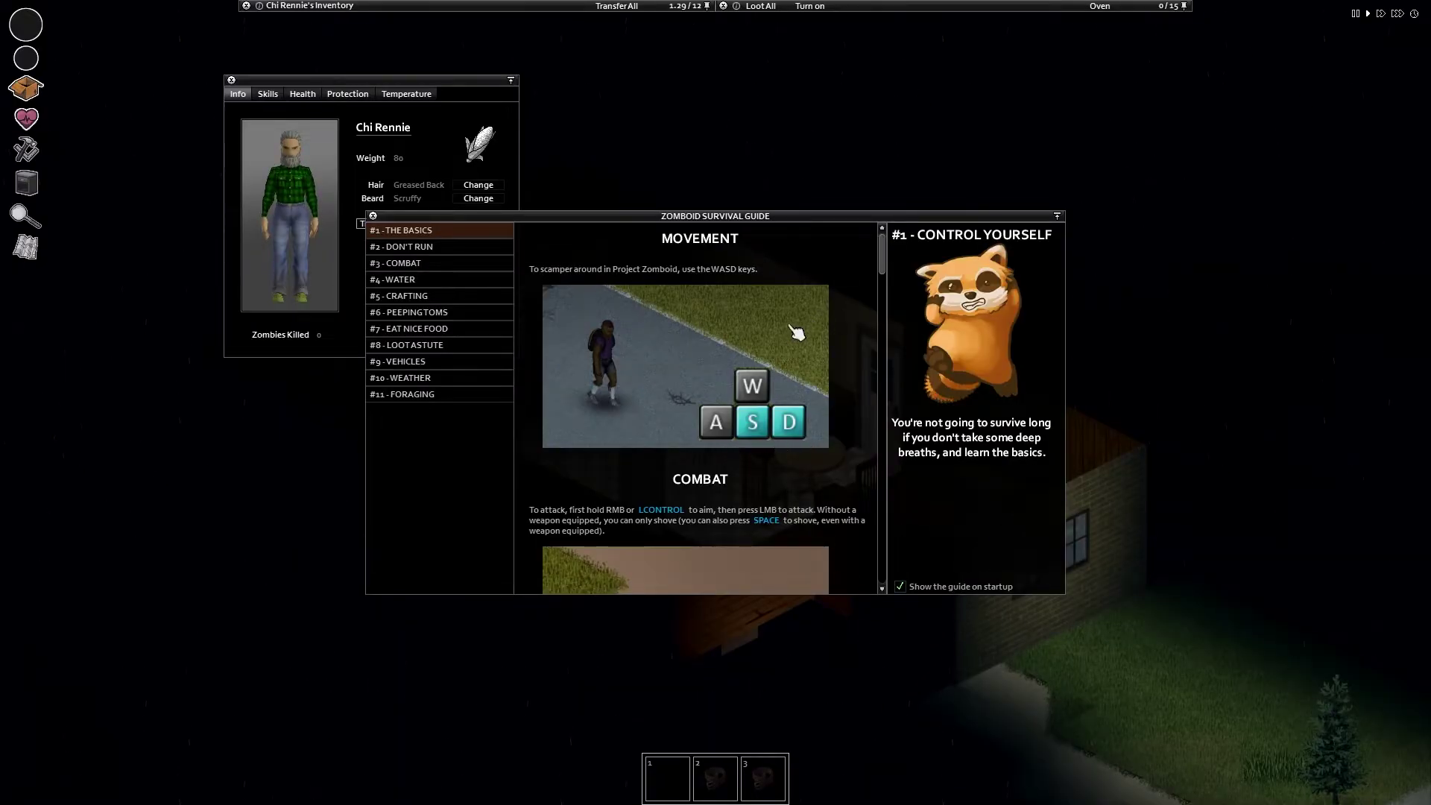
Step: Read the DON'T RUN, COMBAT, WATER and CRAFTING tips, then close both windows
{"action": "left_click", "coordinate": [434, 247]}
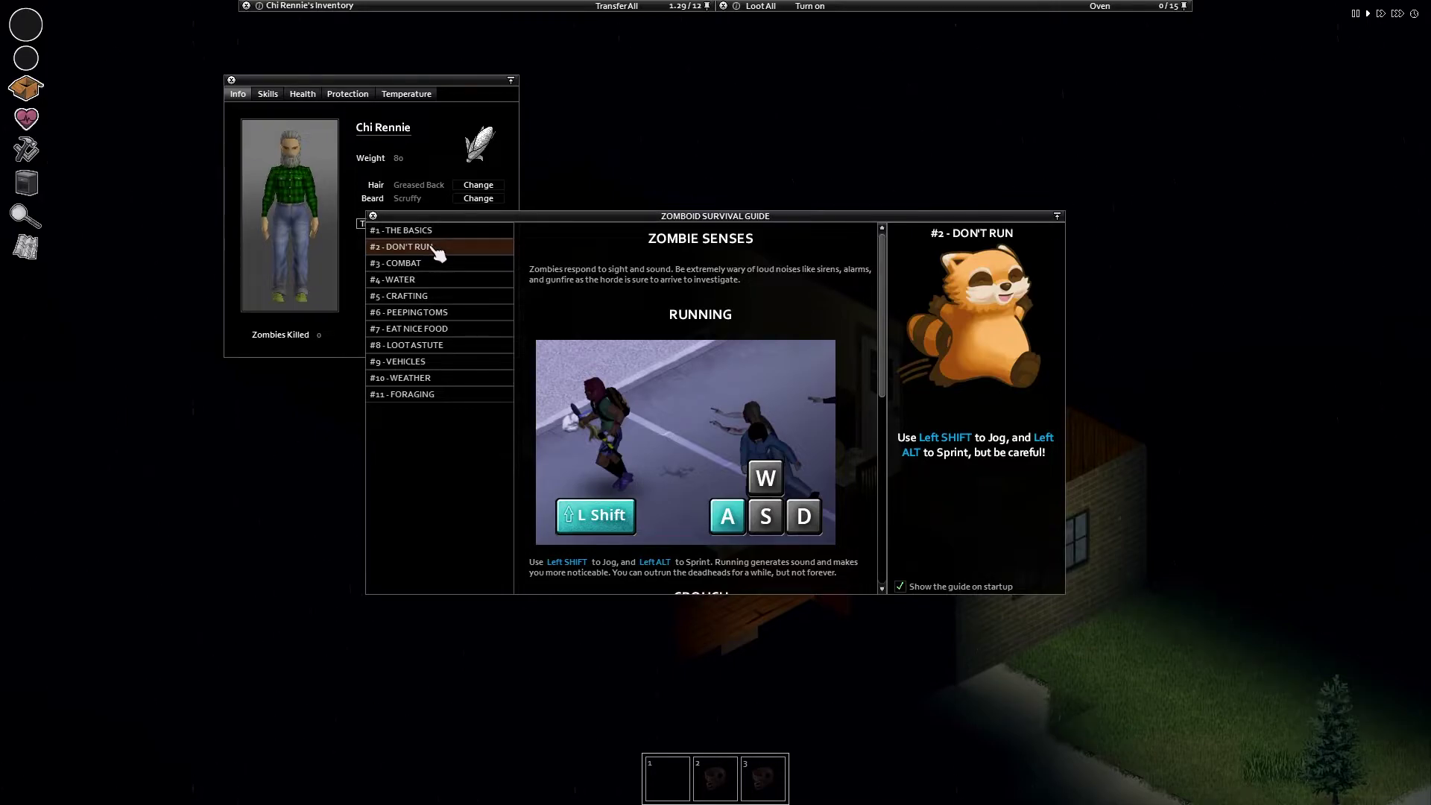
{"action": "left_click", "coordinate": [441, 264]}
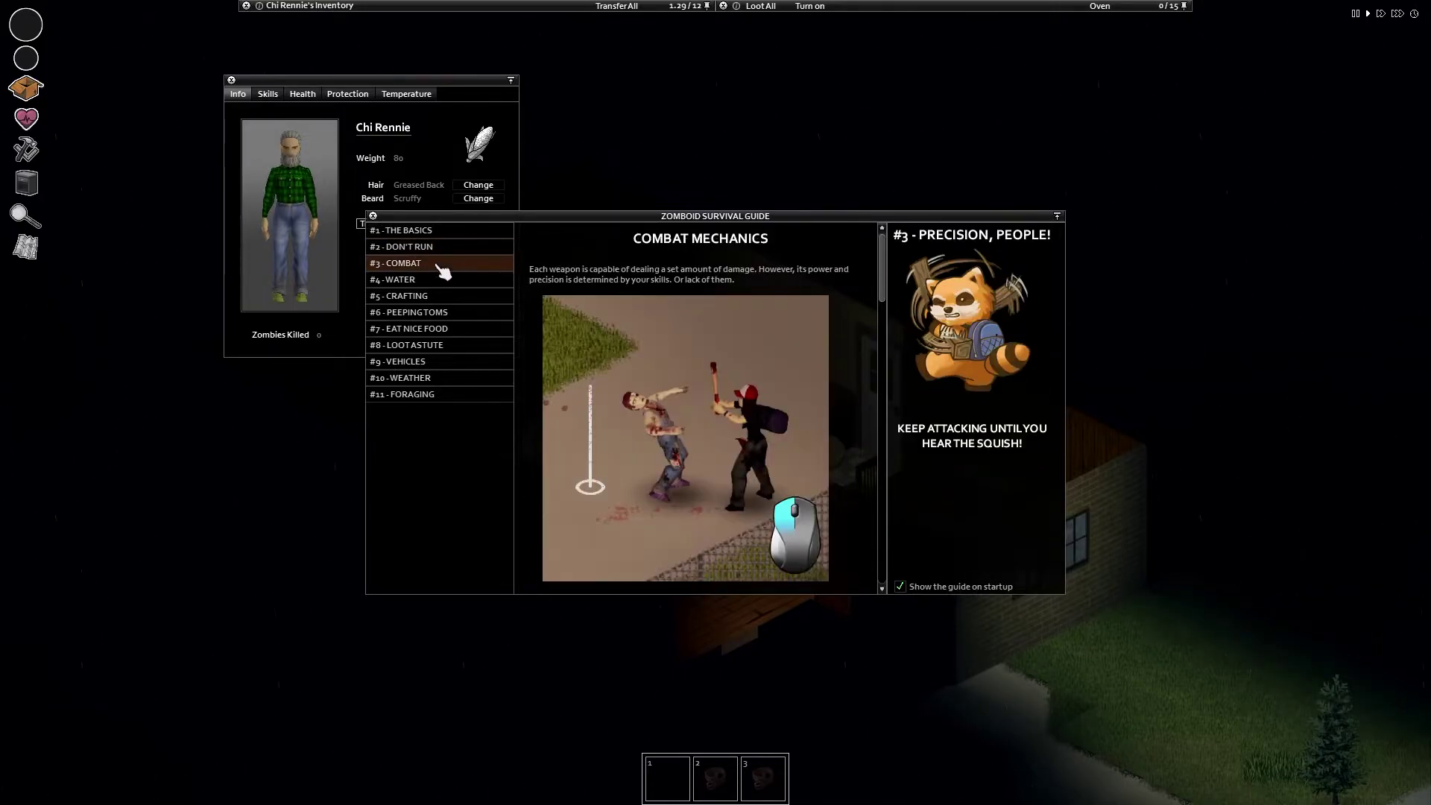
{"action": "left_click", "coordinate": [440, 279]}
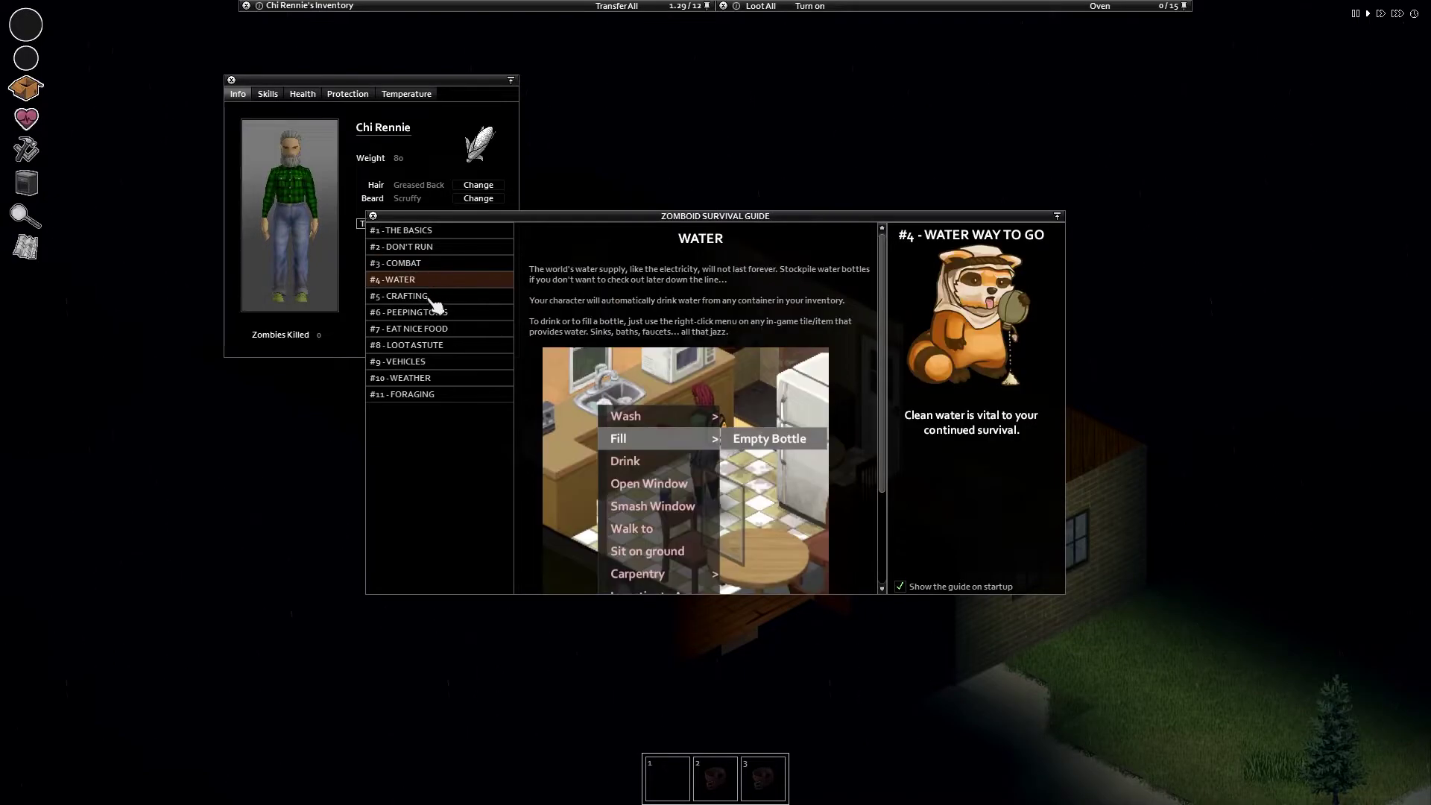
{"action": "left_click", "coordinate": [435, 298]}
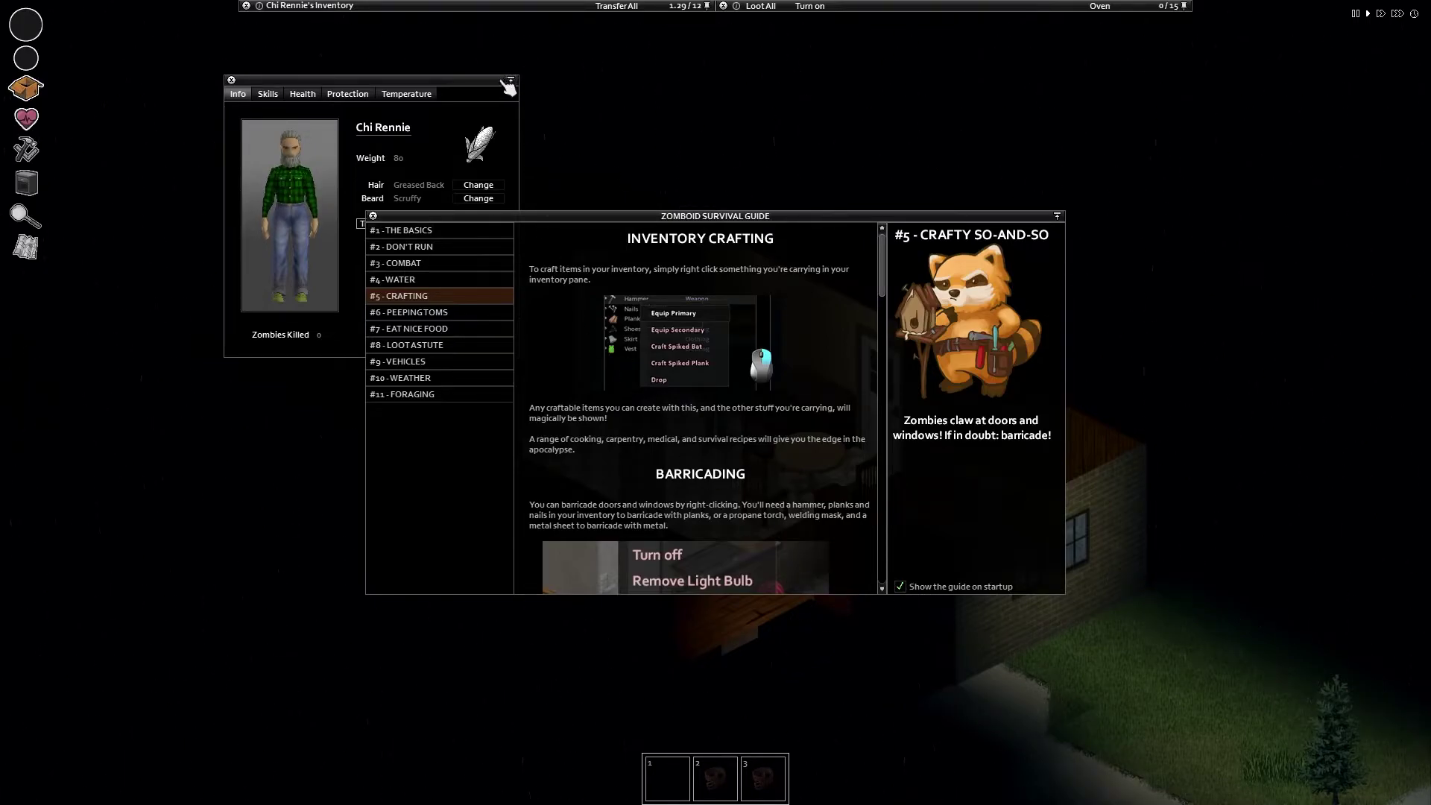
{"action": "left_click", "coordinate": [231, 82]}
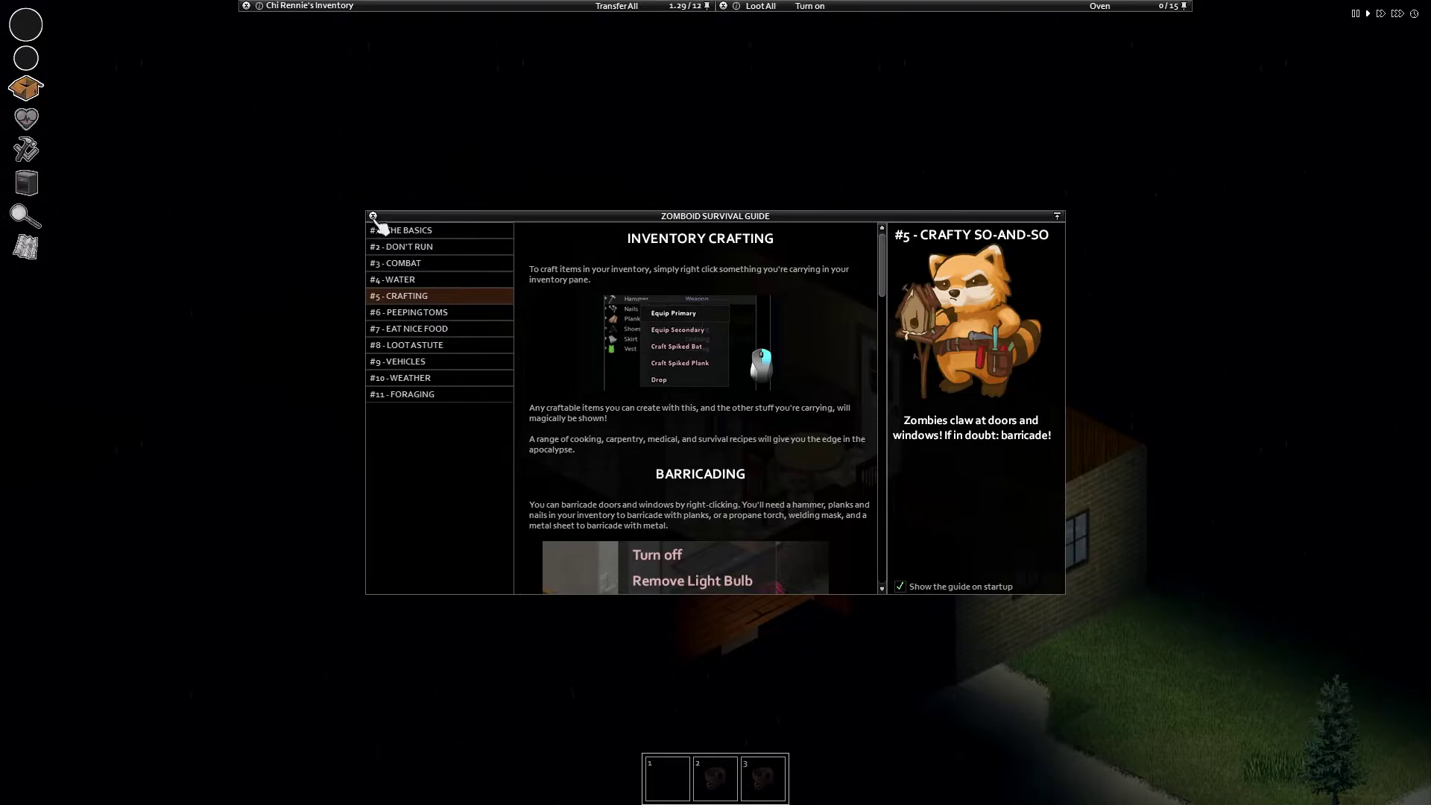
{"action": "left_click", "coordinate": [374, 215]}
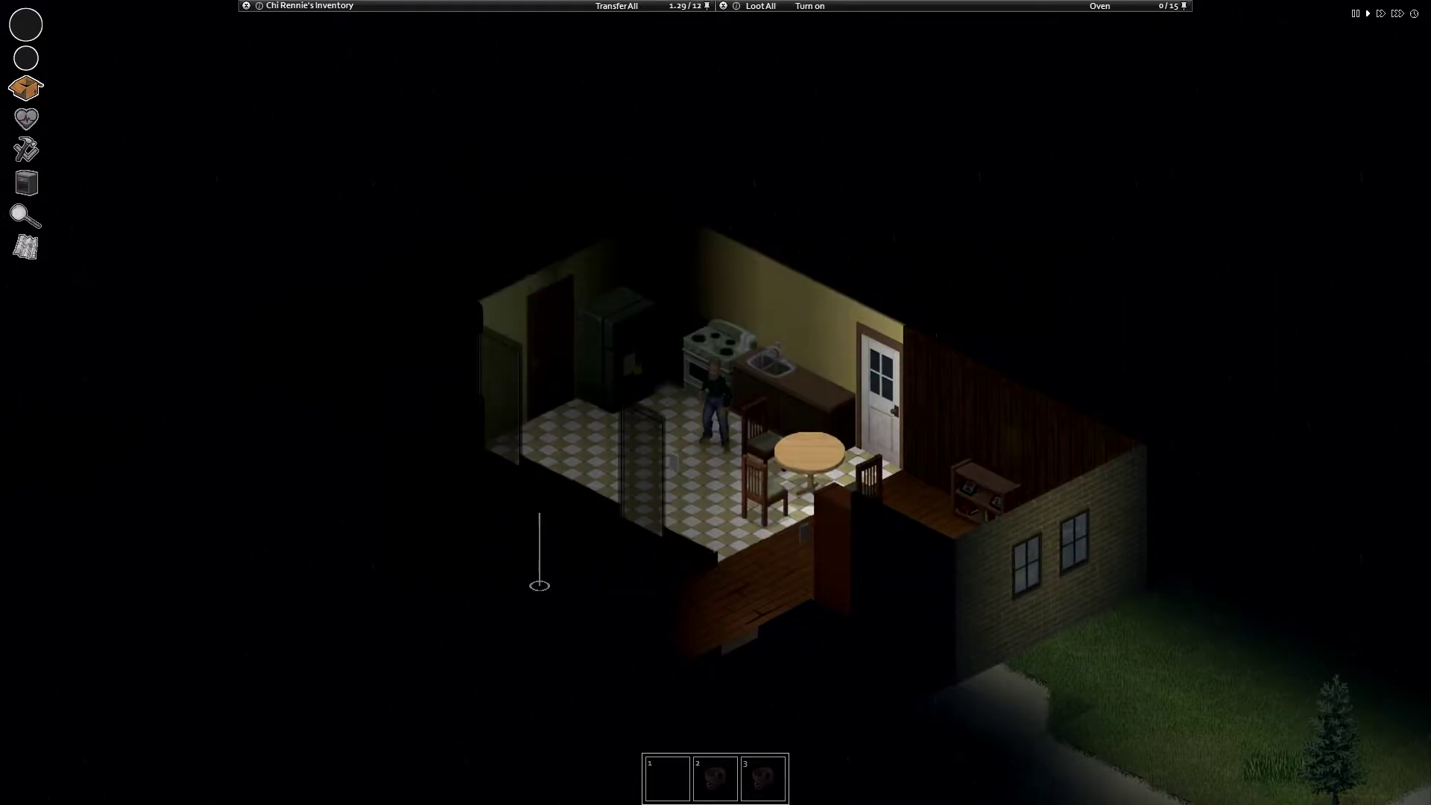
Step: Walk around the kitchen to the fridge and stove, cancelling the area actions menu
{"action": "key", "text": "s"}
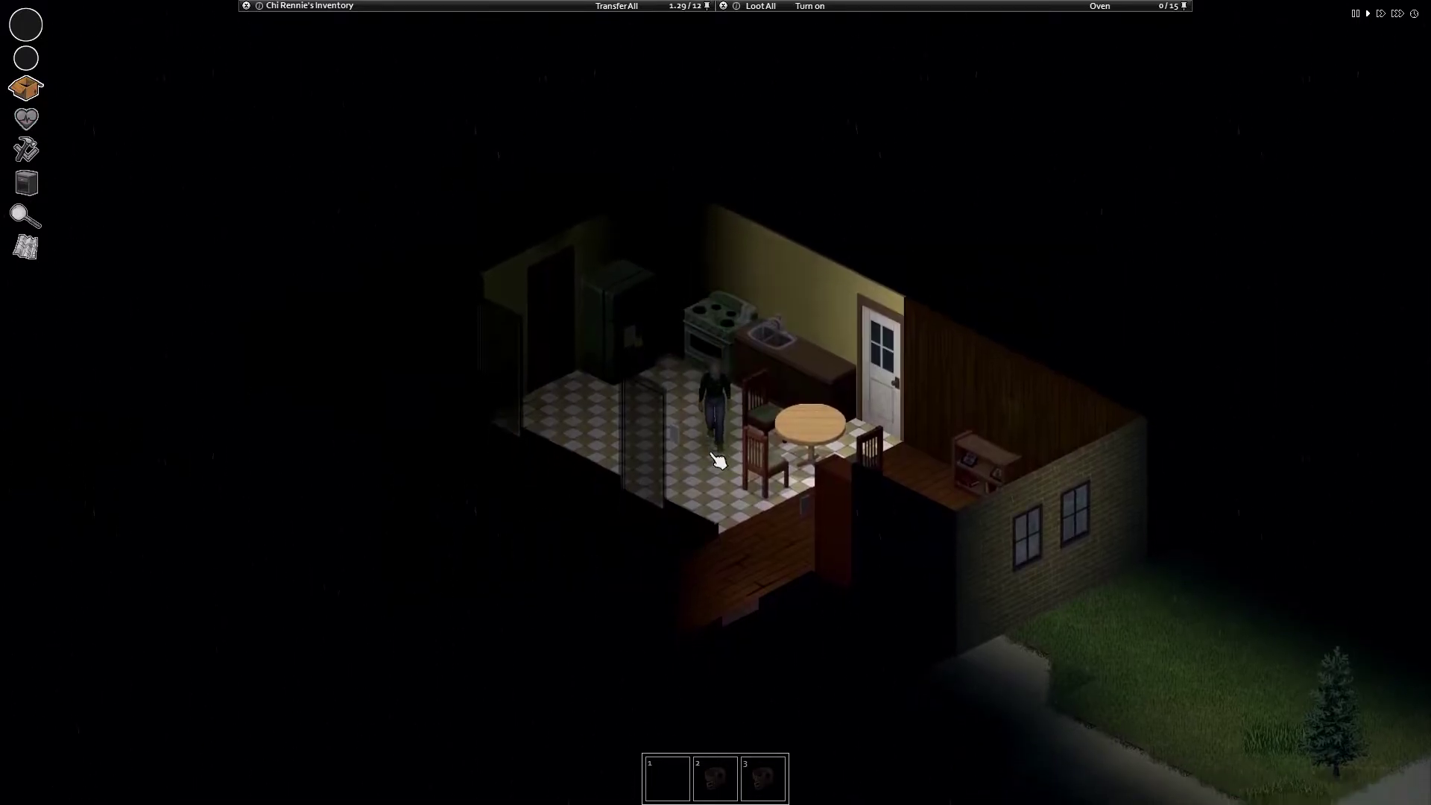
{"action": "key", "text": "a"}
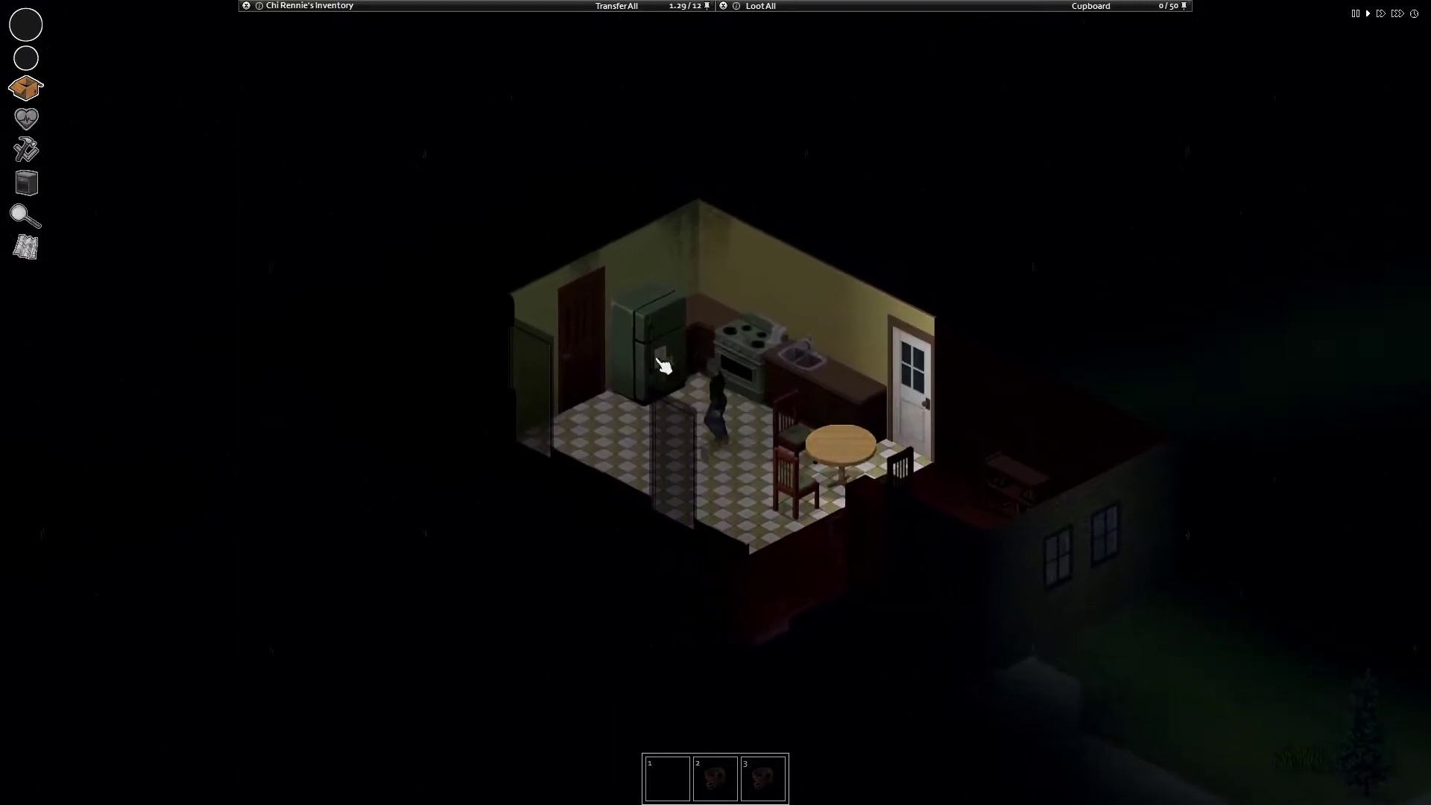
{"action": "key", "text": "d"}
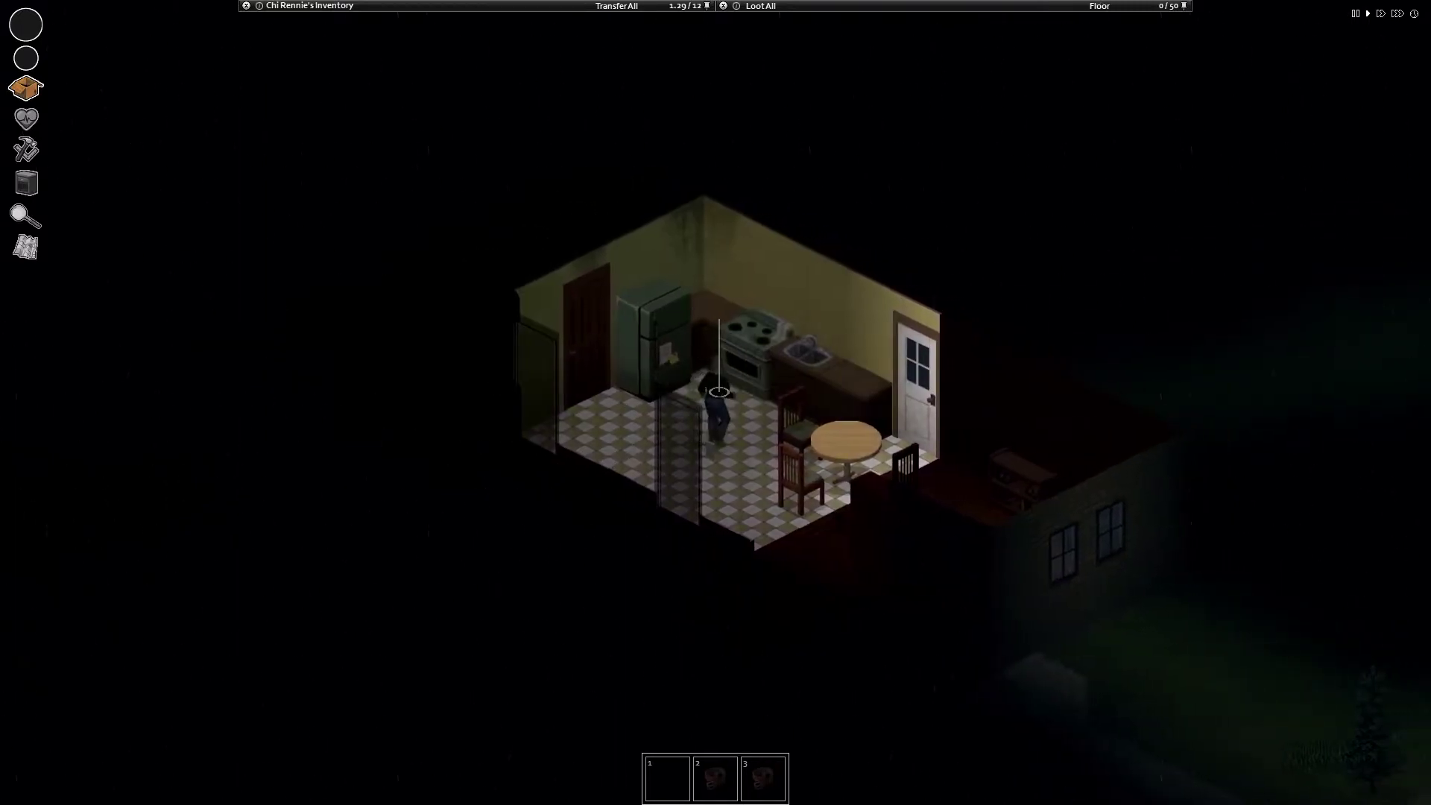
{"action": "key", "text": "a"}
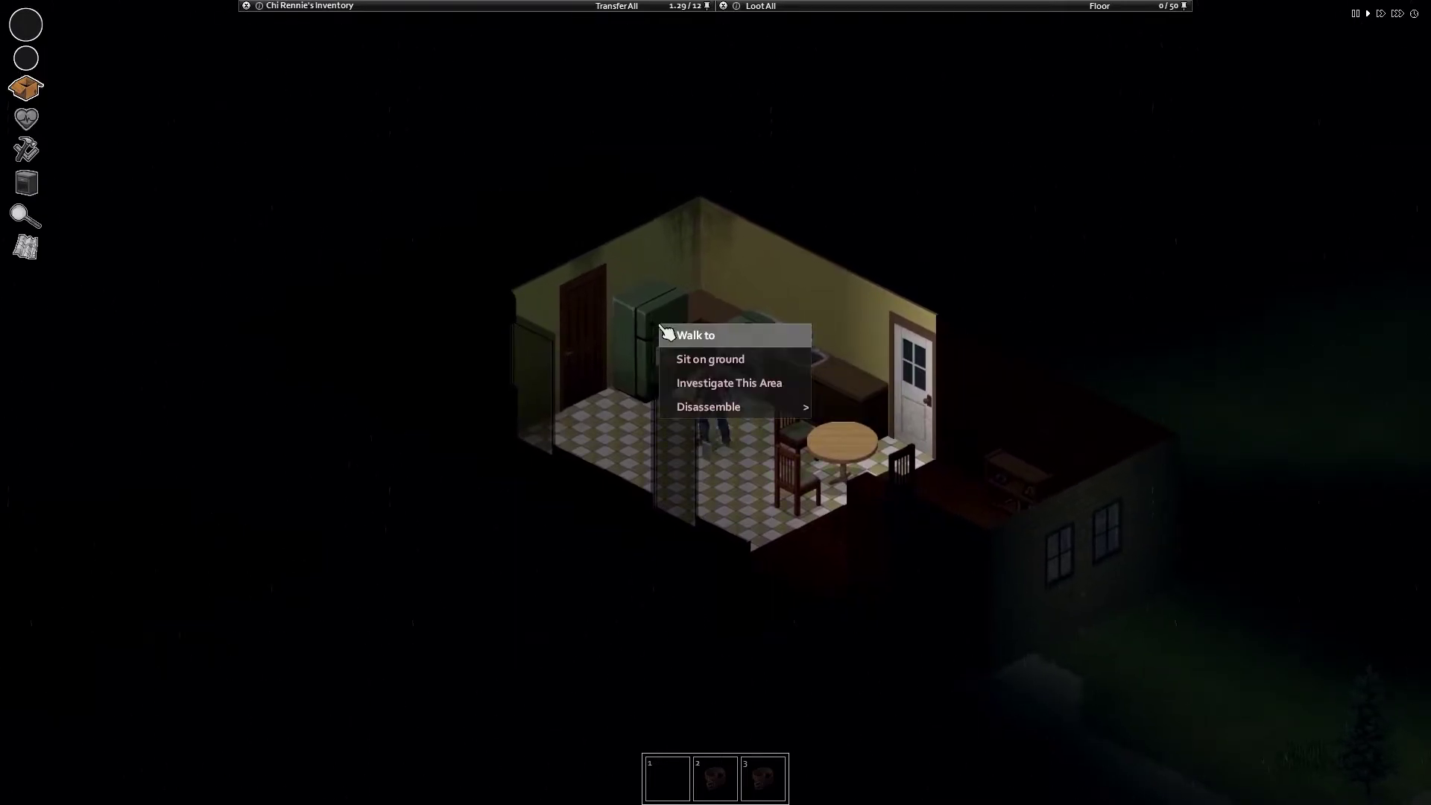
{"action": "key", "text": "d"}
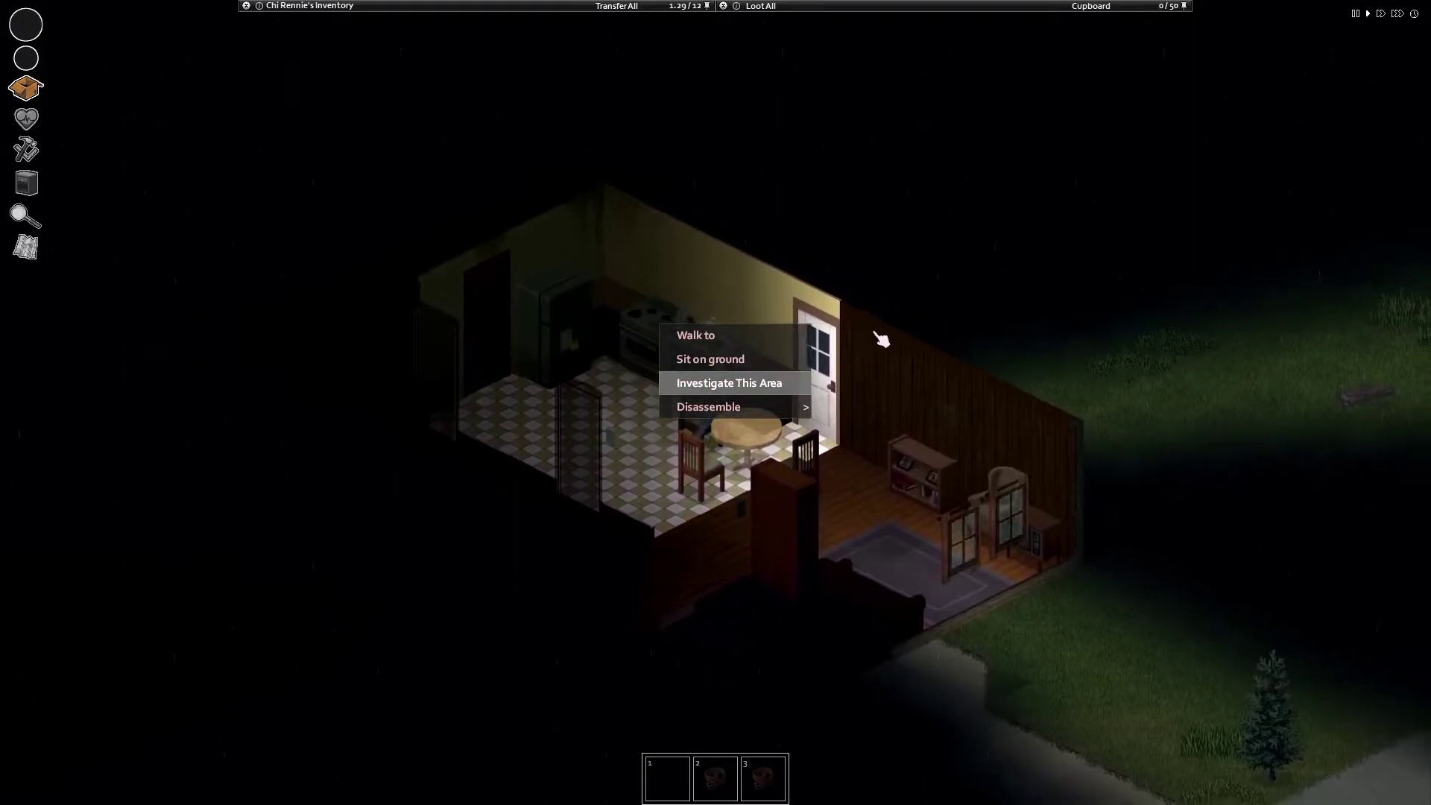
{"action": "left_click", "coordinate": [811, 252]}
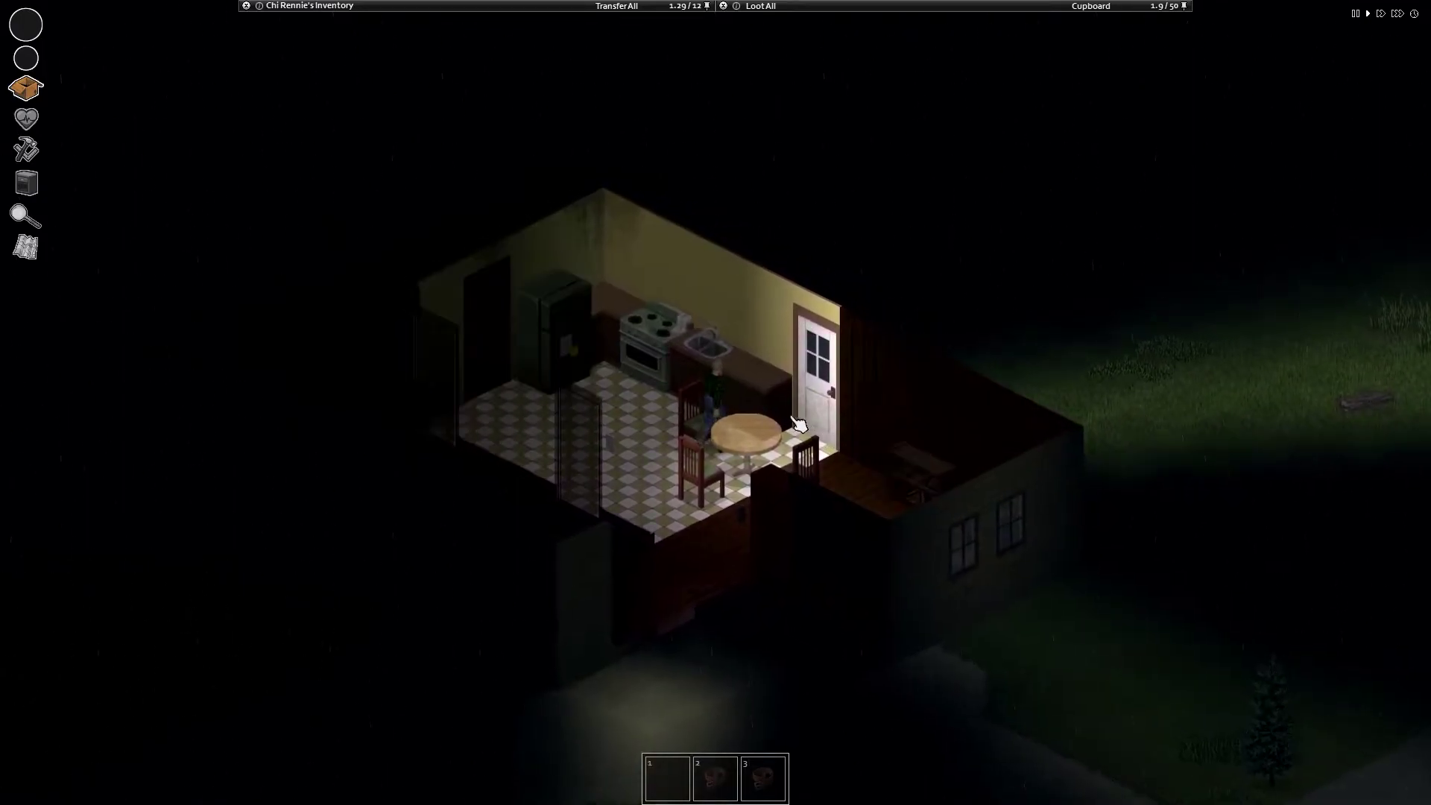
Step: Walk past the kitchen table and open the kitchen door
{"action": "key", "text": "a"}
{"action": "key", "text": "s"}
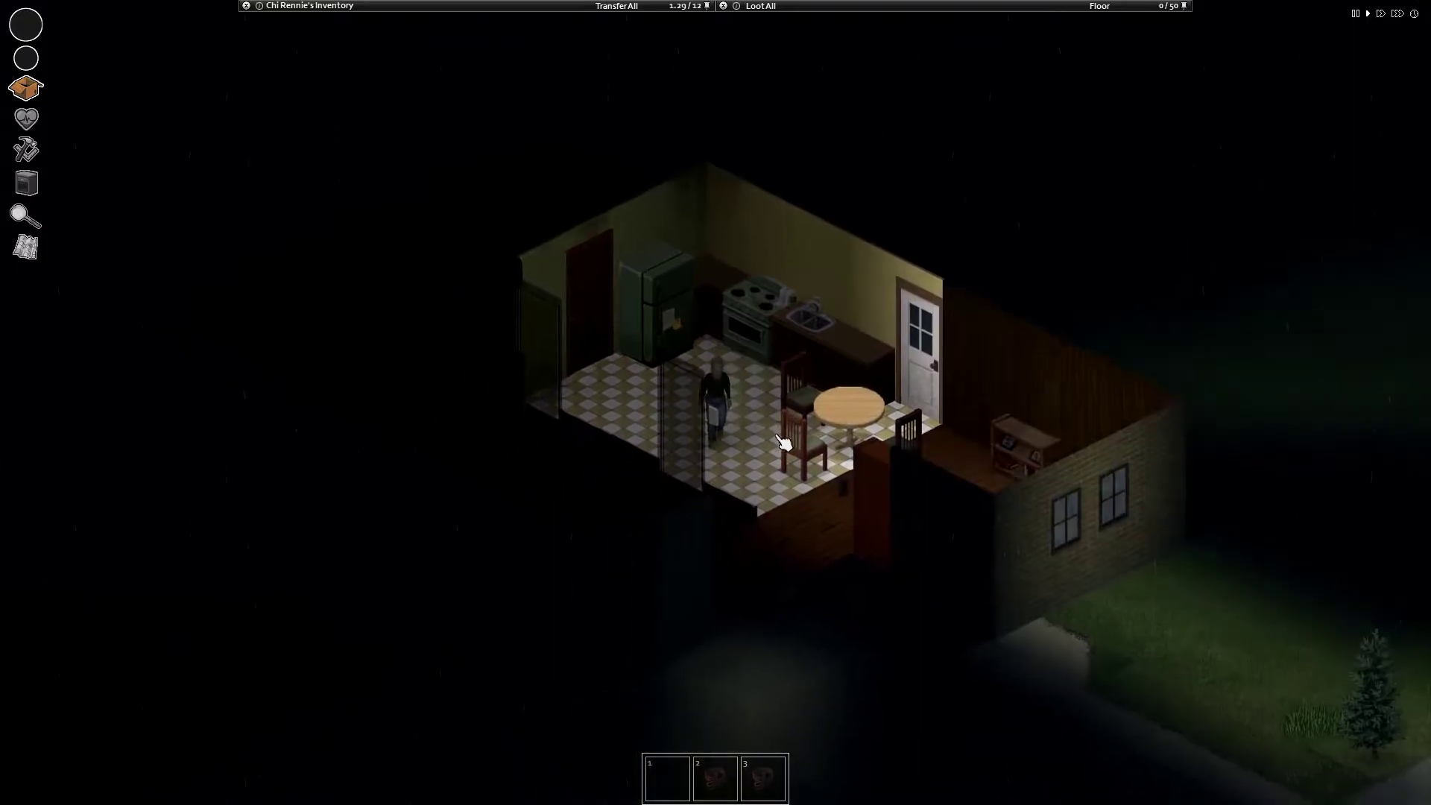
{"action": "key", "text": "w+d"}
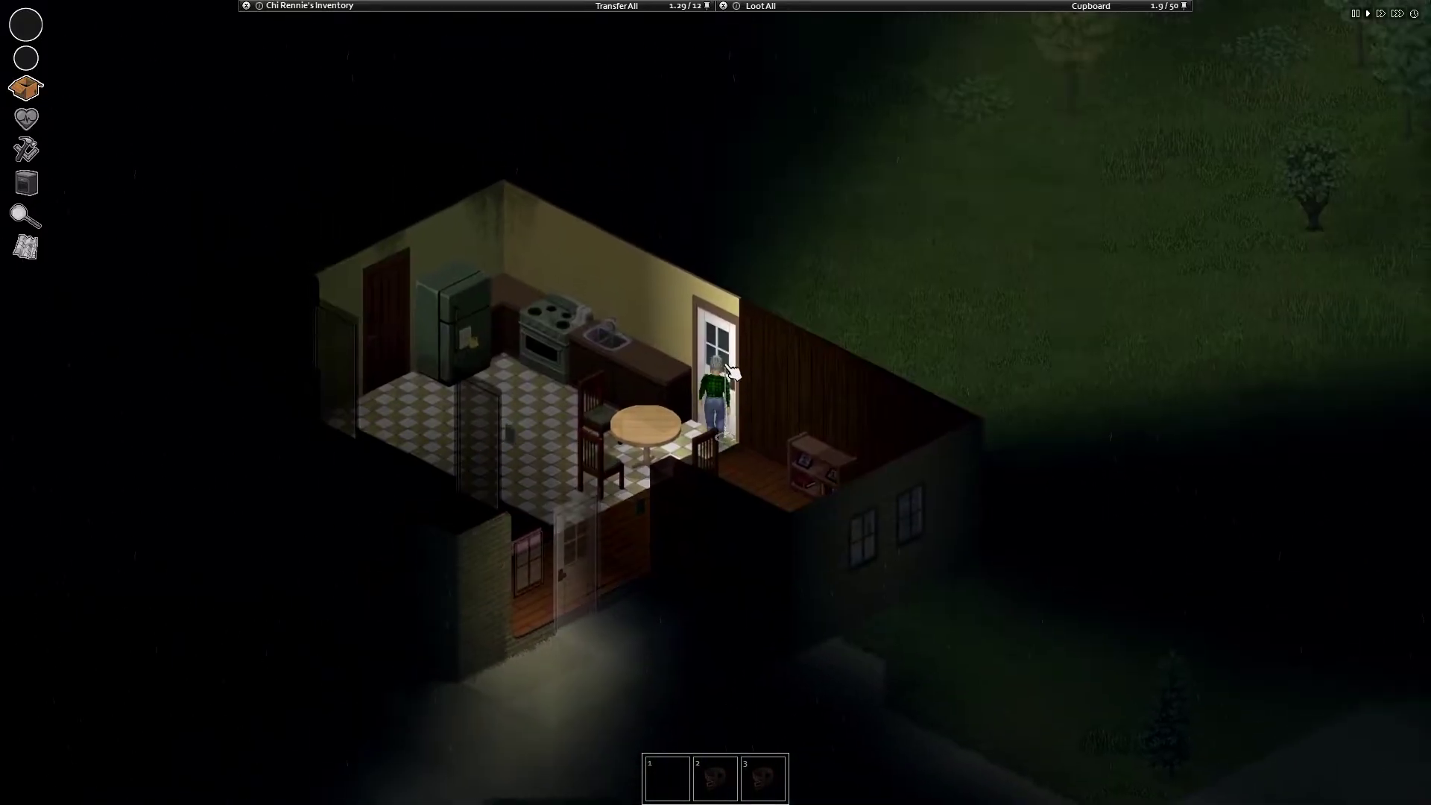
{"action": "left_click", "coordinate": [728, 369]}
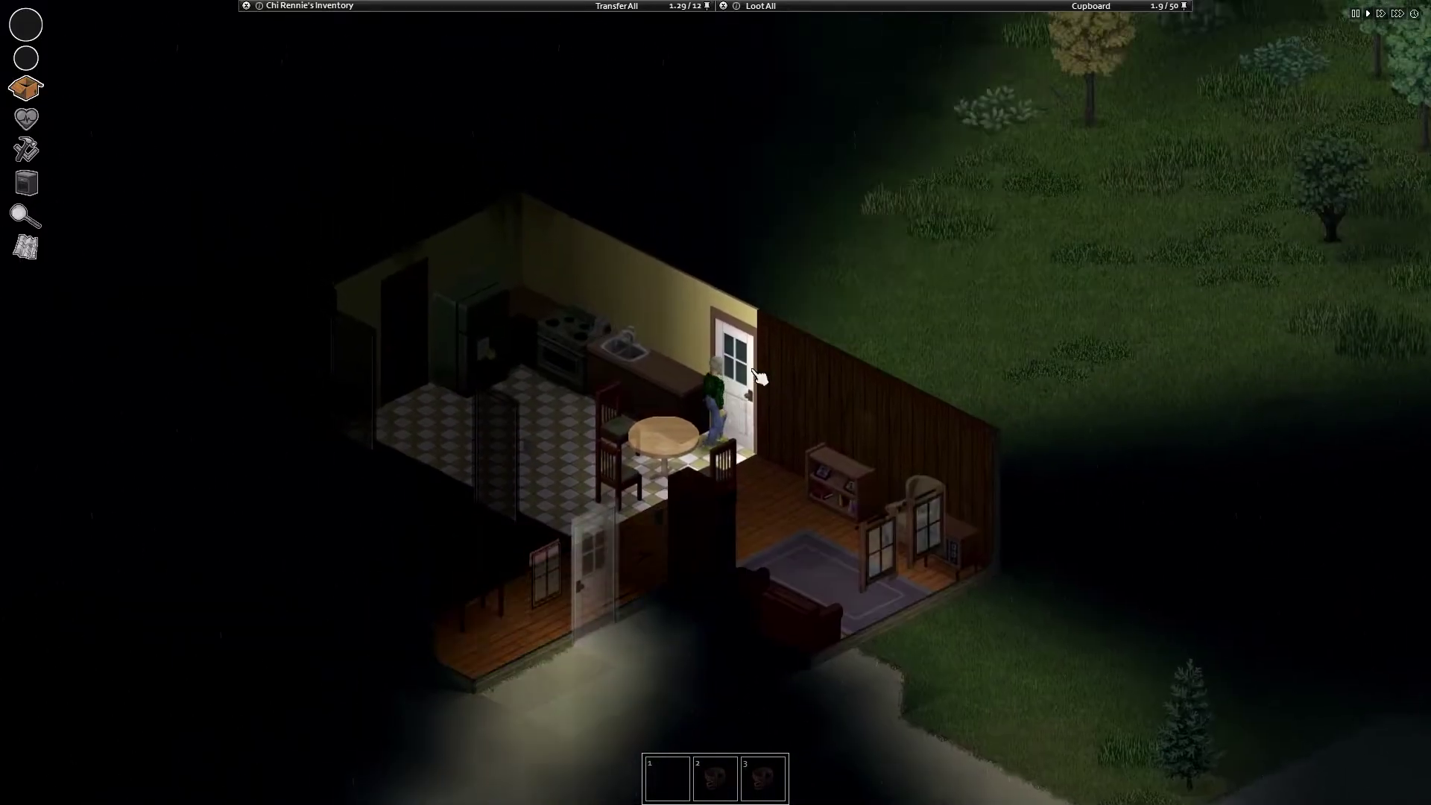
Step: Step outside, close the door behind, and walk across the field
{"action": "key", "text": "w+d"}
{"action": "left_click", "coordinate": [652, 440]}
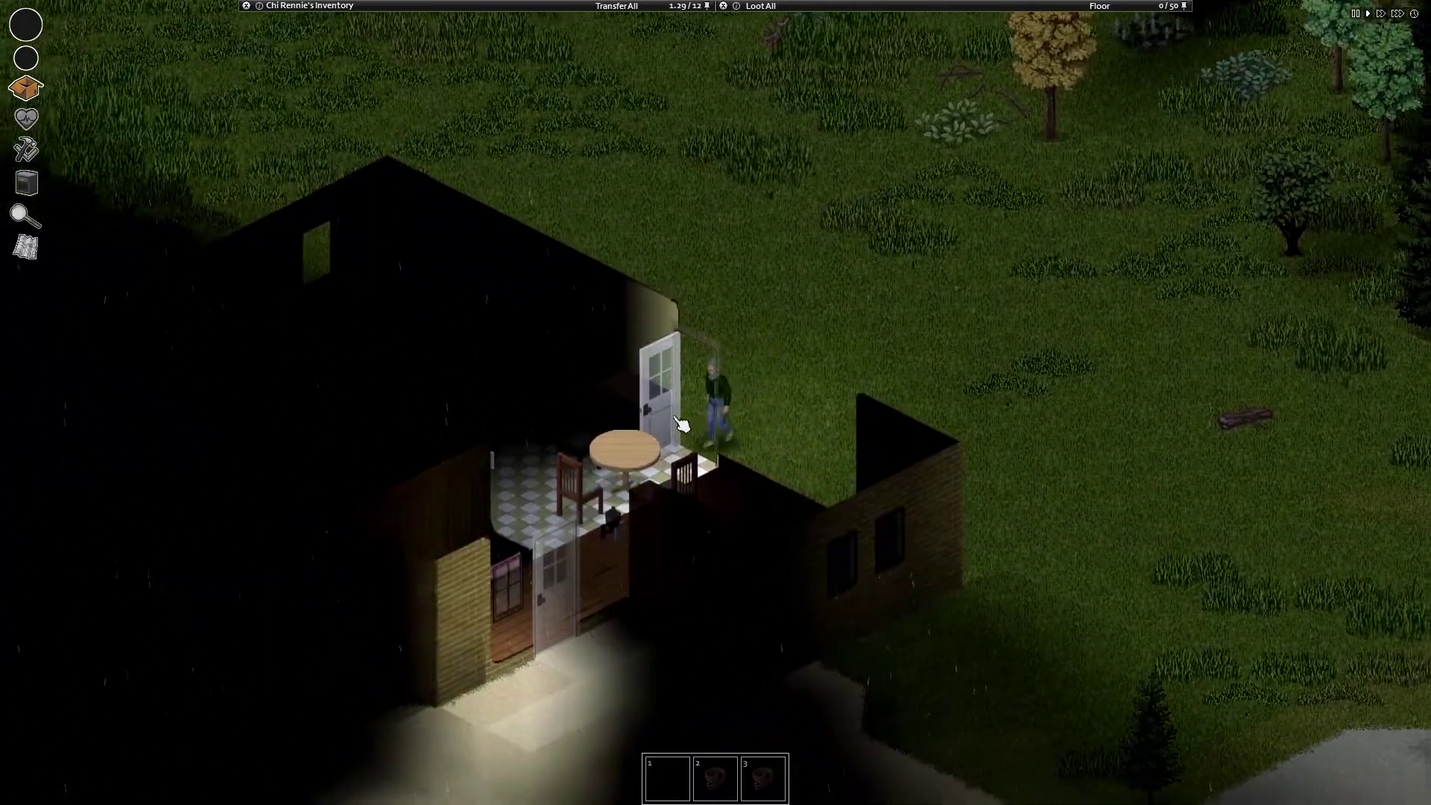
{"action": "key", "text": "d"}
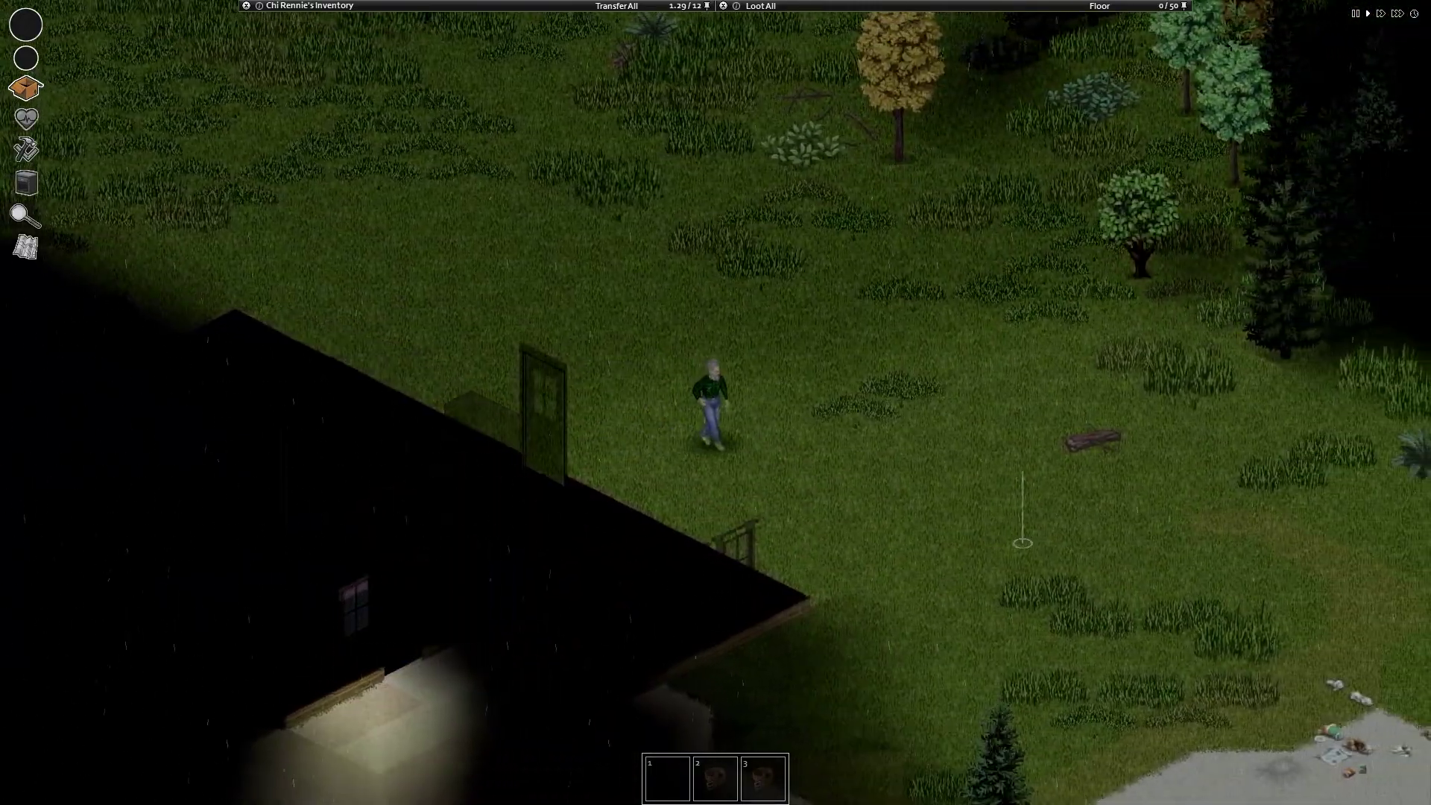
{"action": "key", "text": "d"}
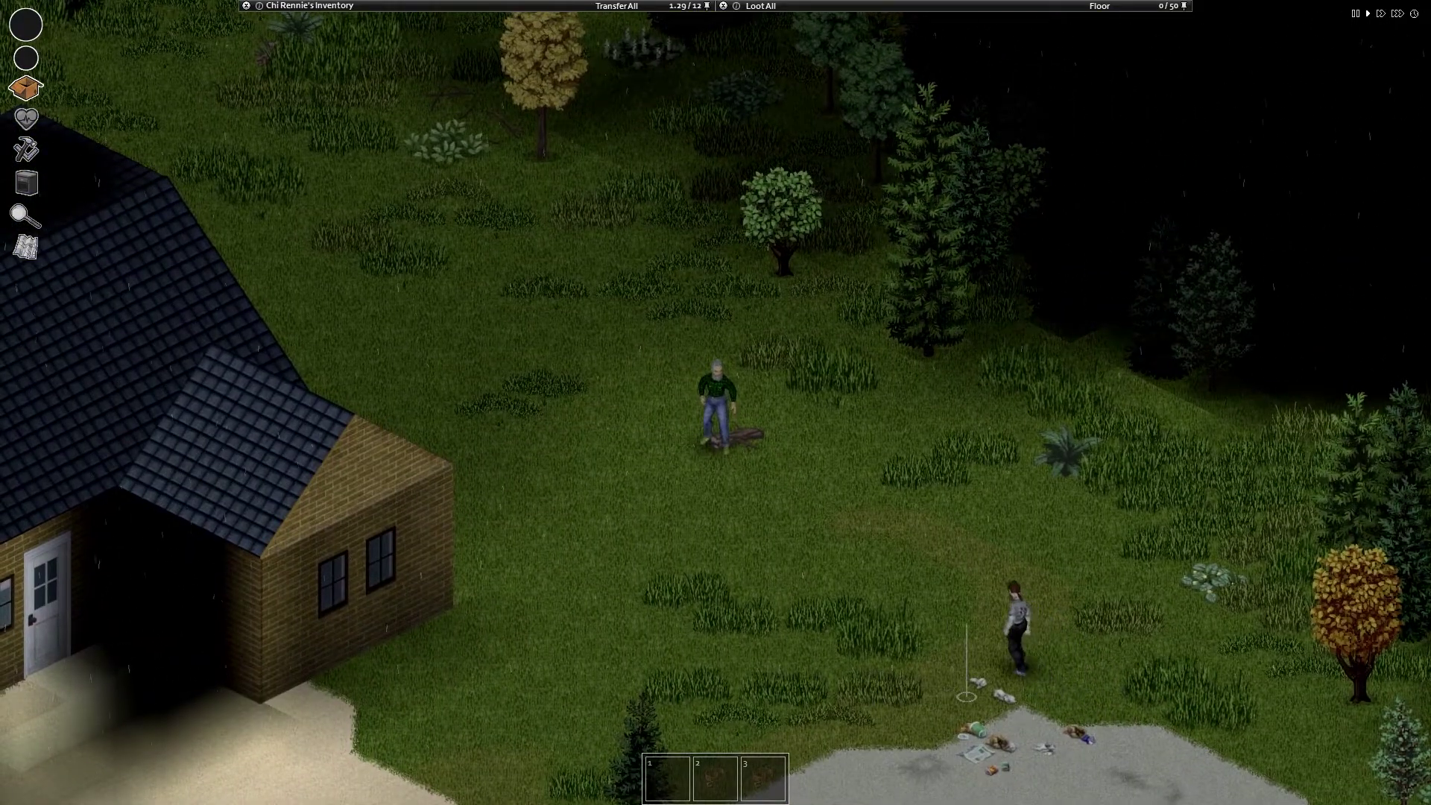
Step: Ready an attack on the approaching zombie and back away as it follows
{"action": "right_click", "coordinate": [898, 567]}
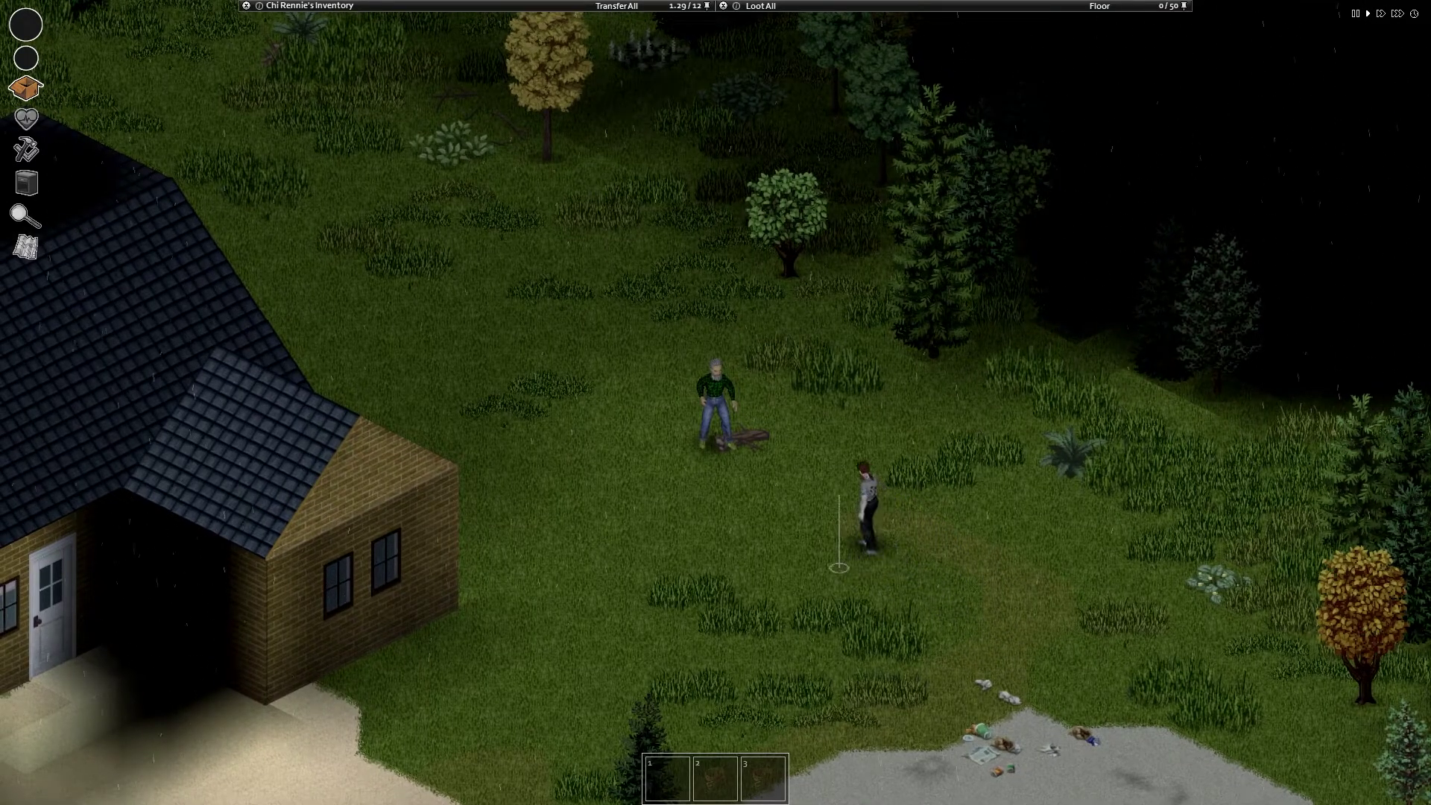
{"action": "key", "text": "w"}
{"action": "key", "text": "a"}
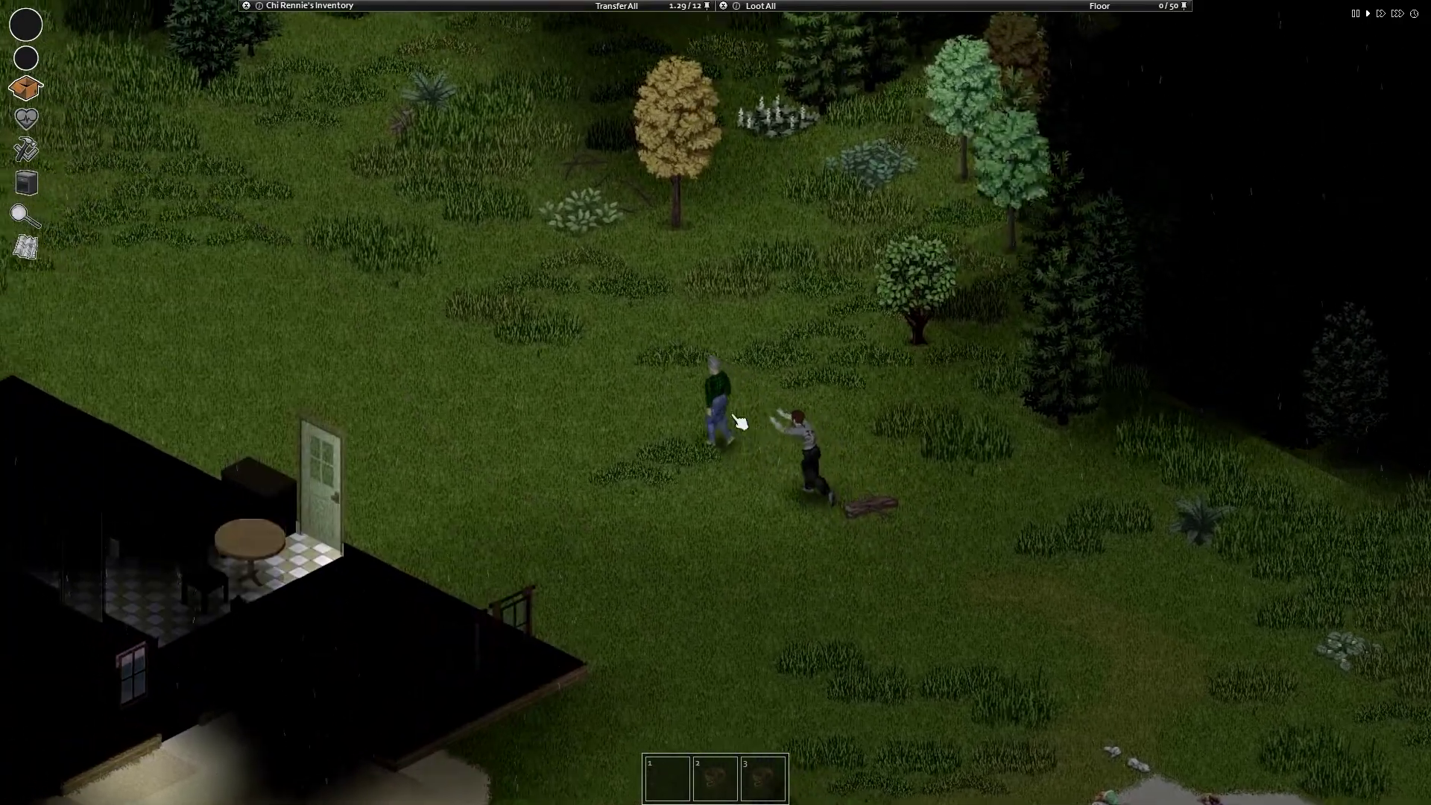
{"action": "key", "text": "w"}
{"action": "key", "text": "a"}
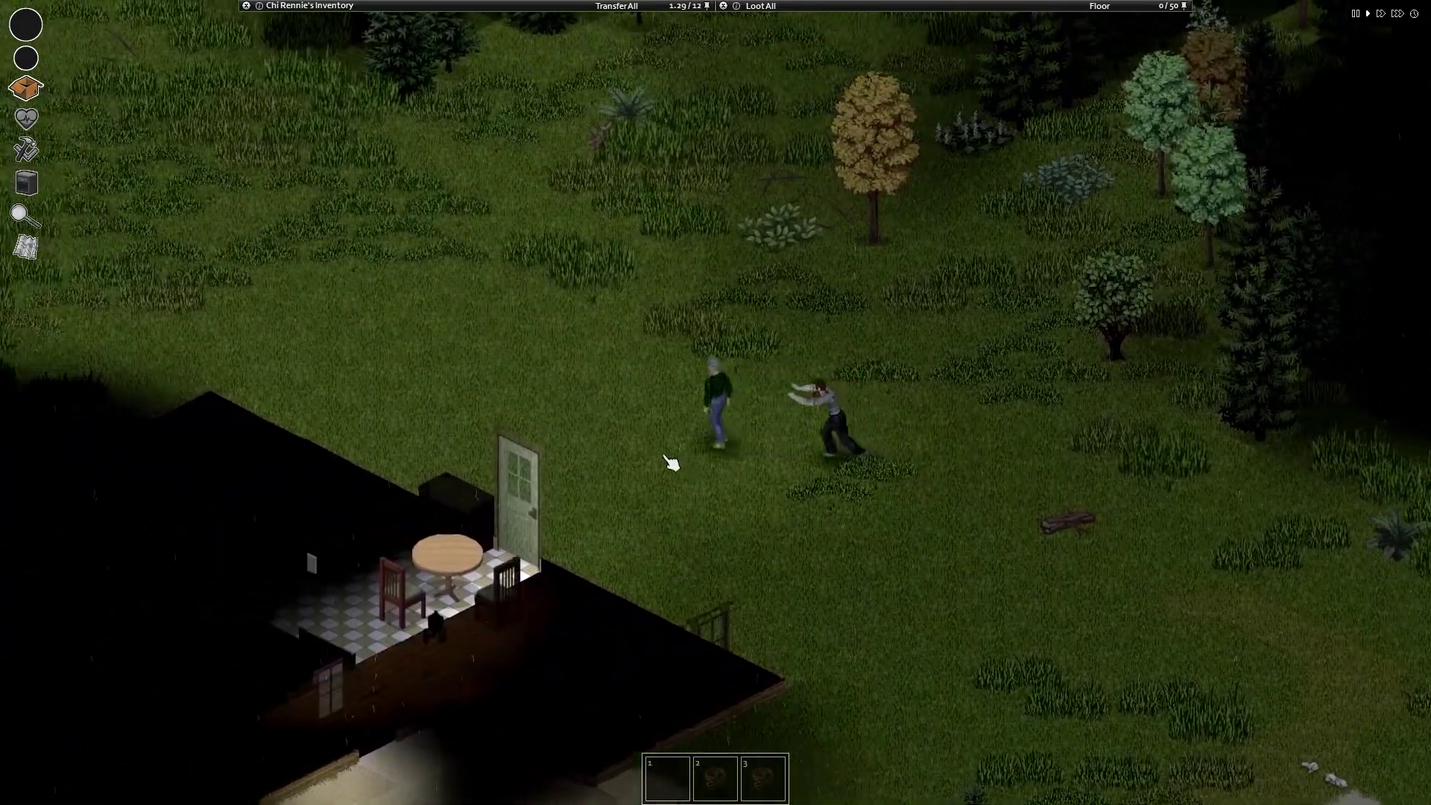
{"action": "key", "text": "w"}
{"action": "key", "text": "a"}
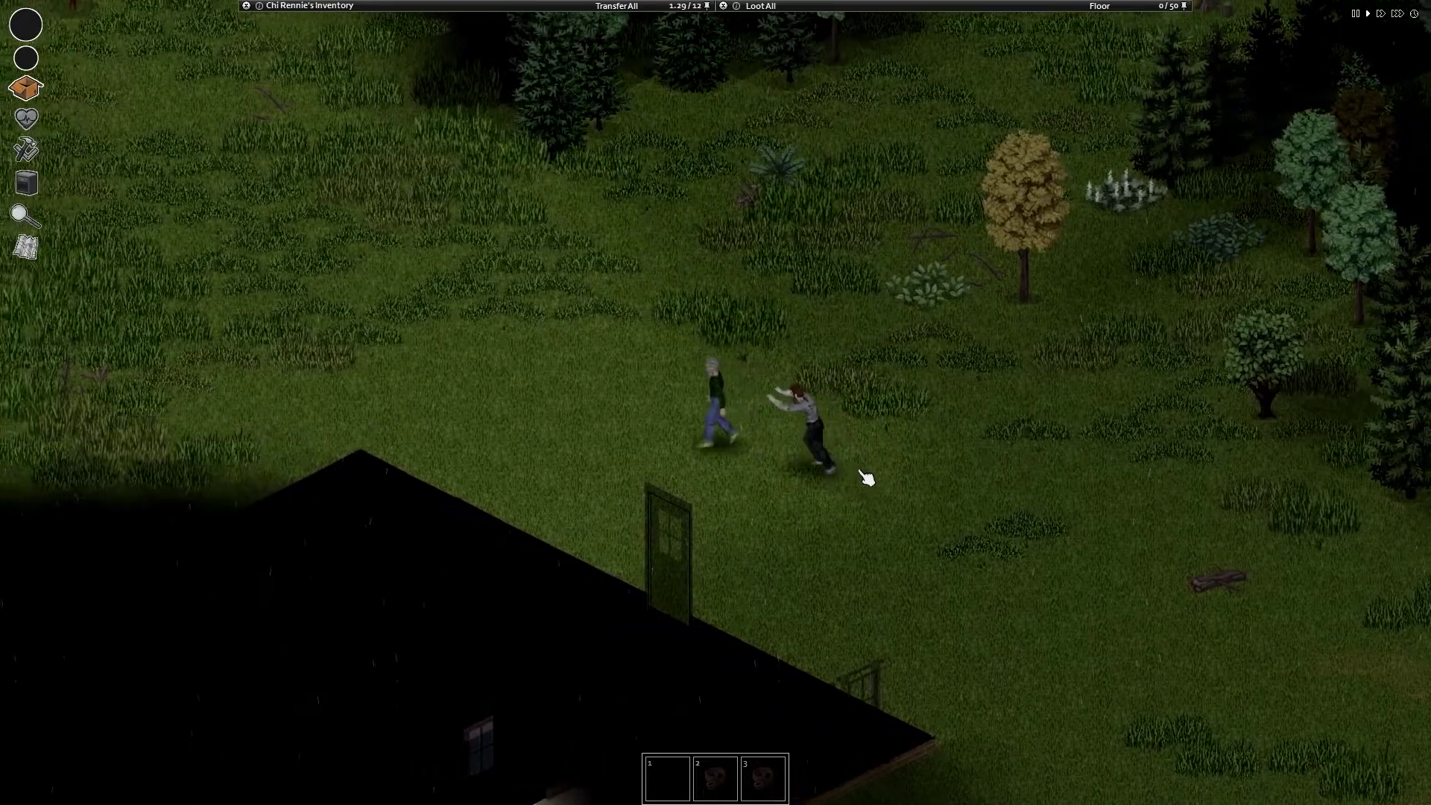
{"action": "key", "text": "a"}
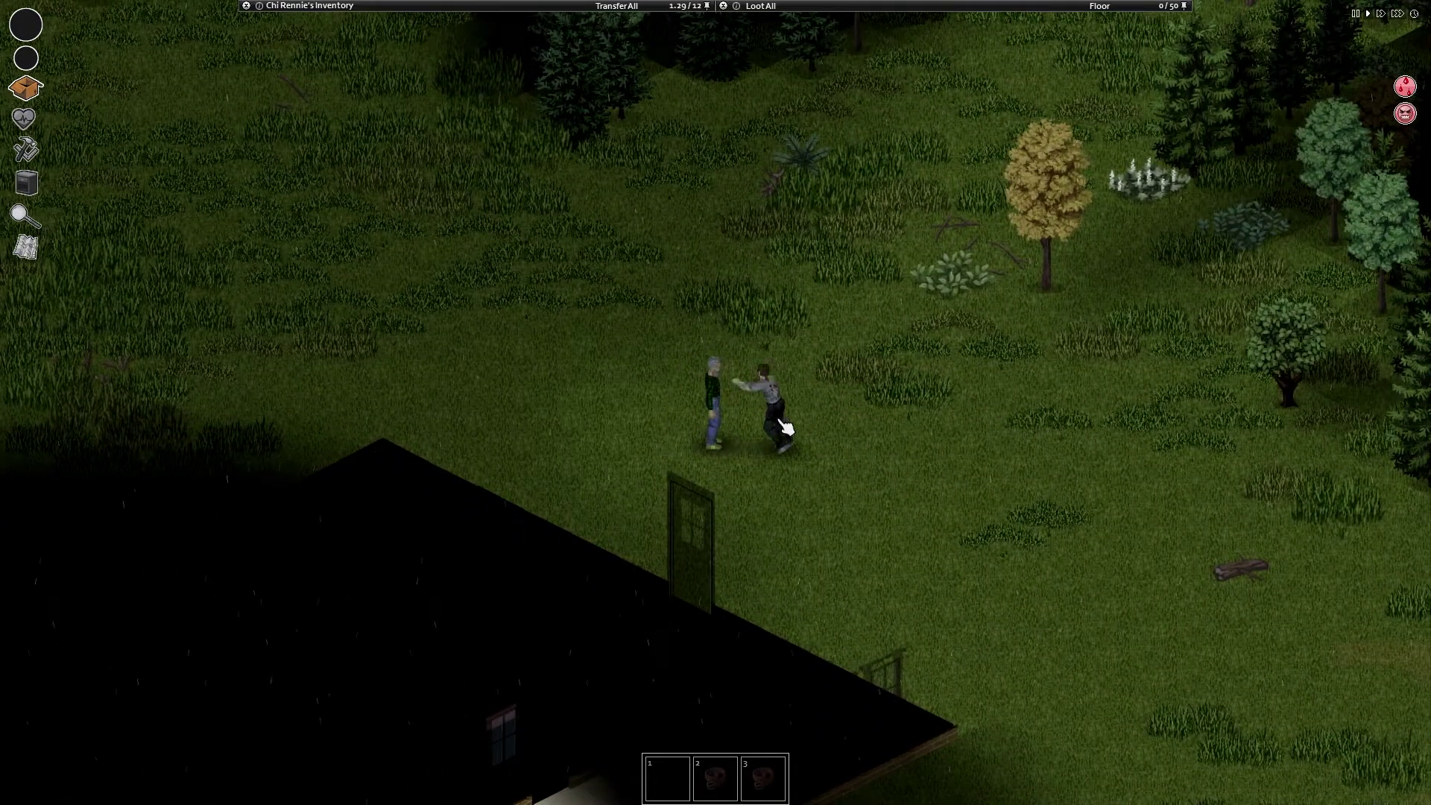
Step: Shove the zombie down, stomp it twice, break its grab and swing until it dies
{"action": "left_click", "coordinate": [786, 428]}
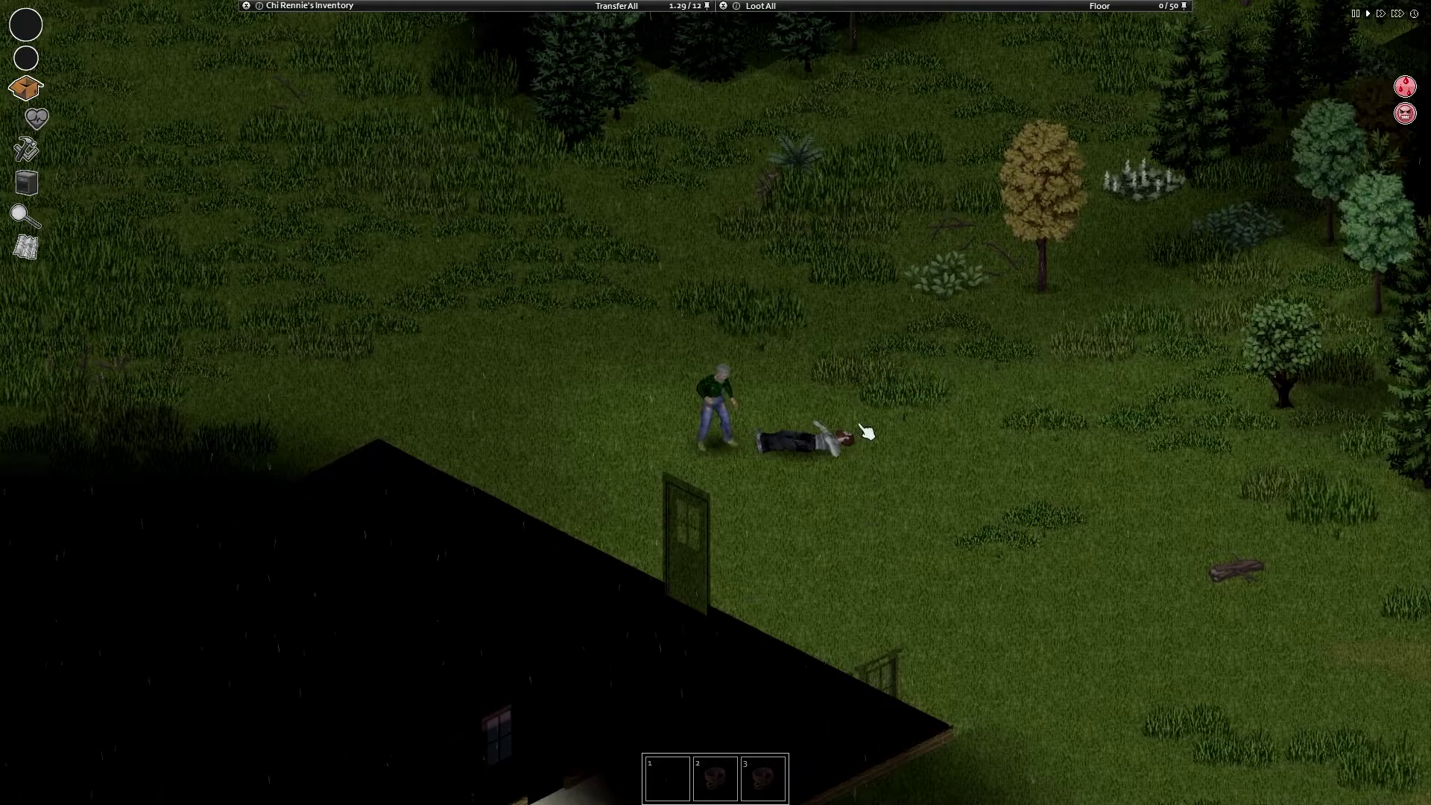
{"action": "key", "text": "d"}
{"action": "left_click", "coordinate": [834, 437]}
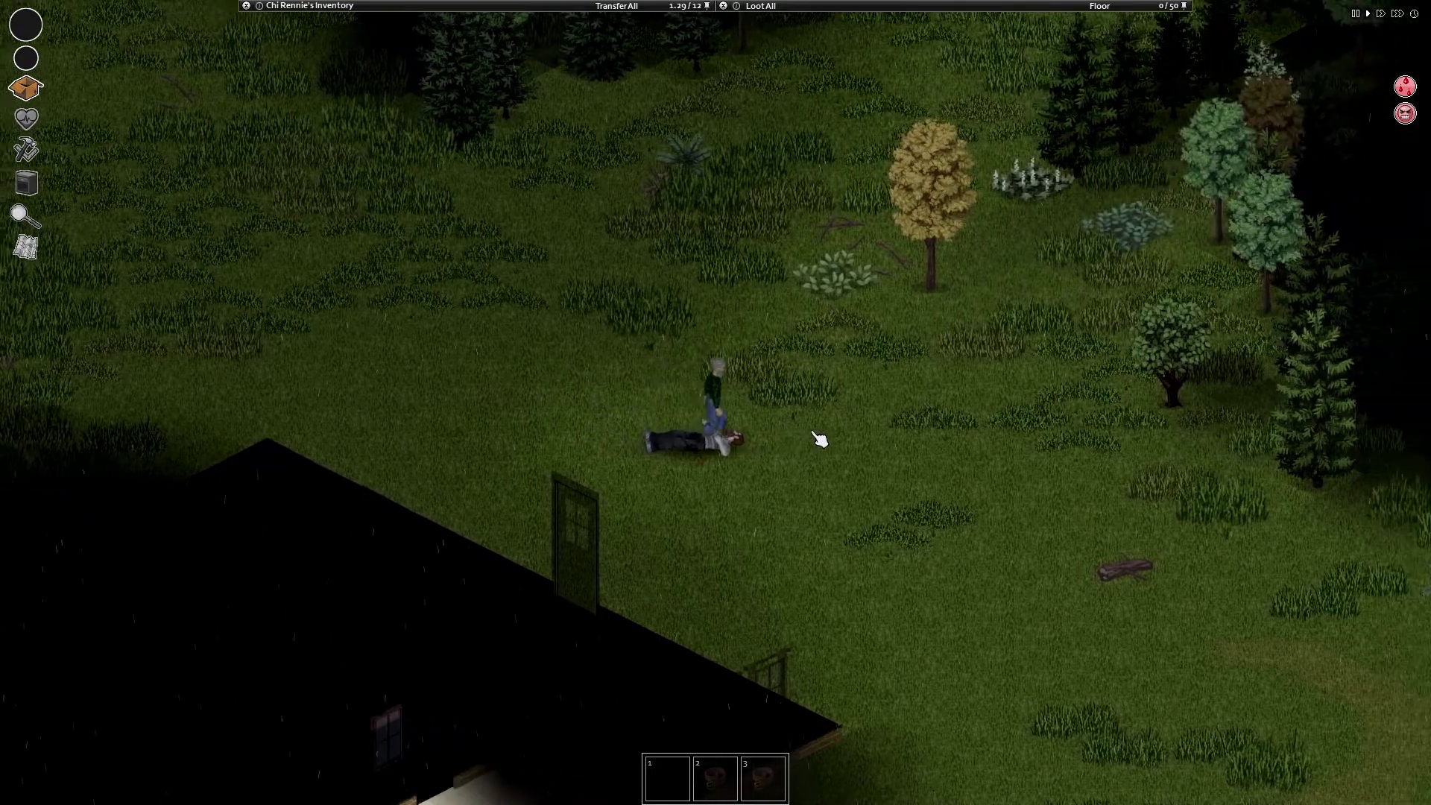
{"action": "left_click", "coordinate": [819, 441]}
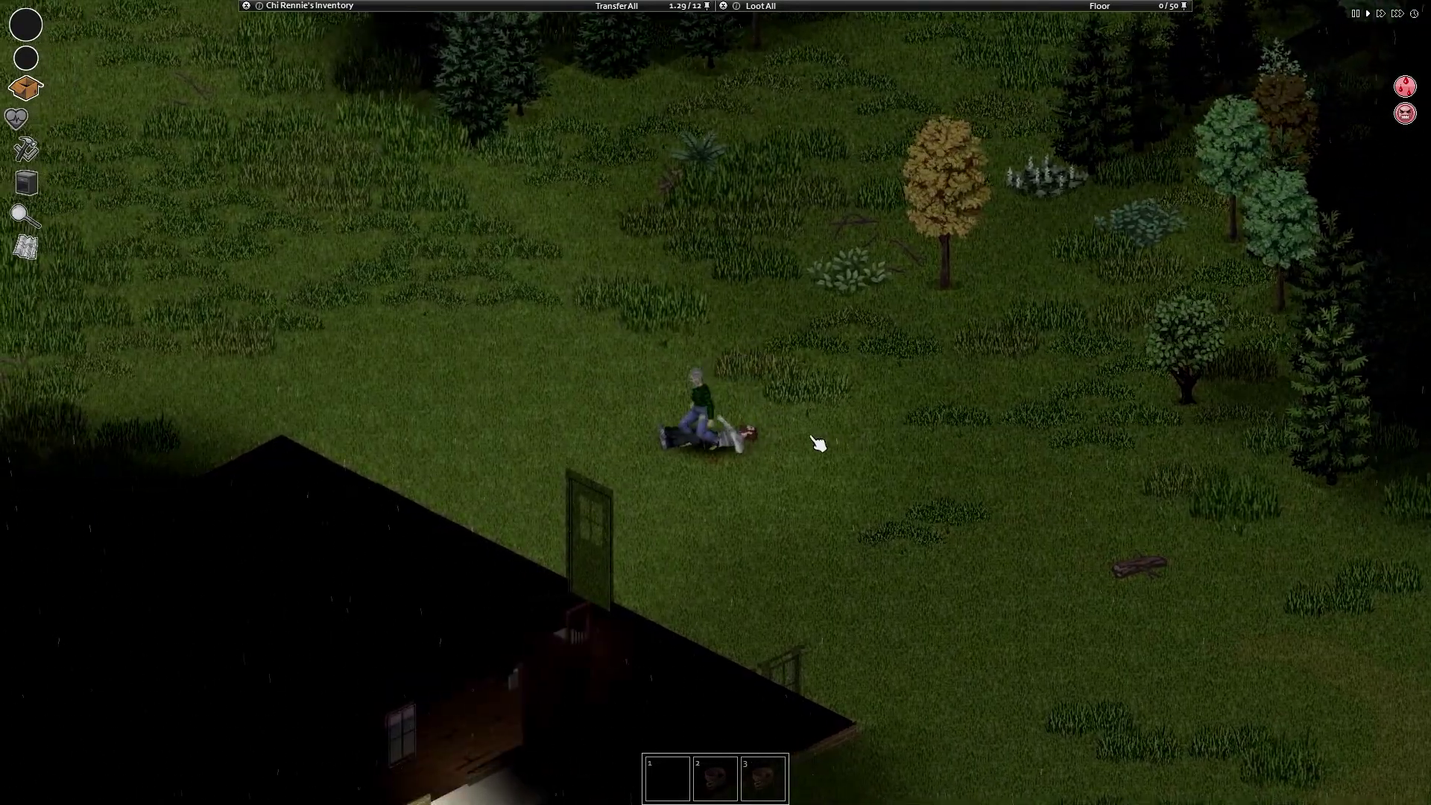
{"action": "key", "text": "d"}
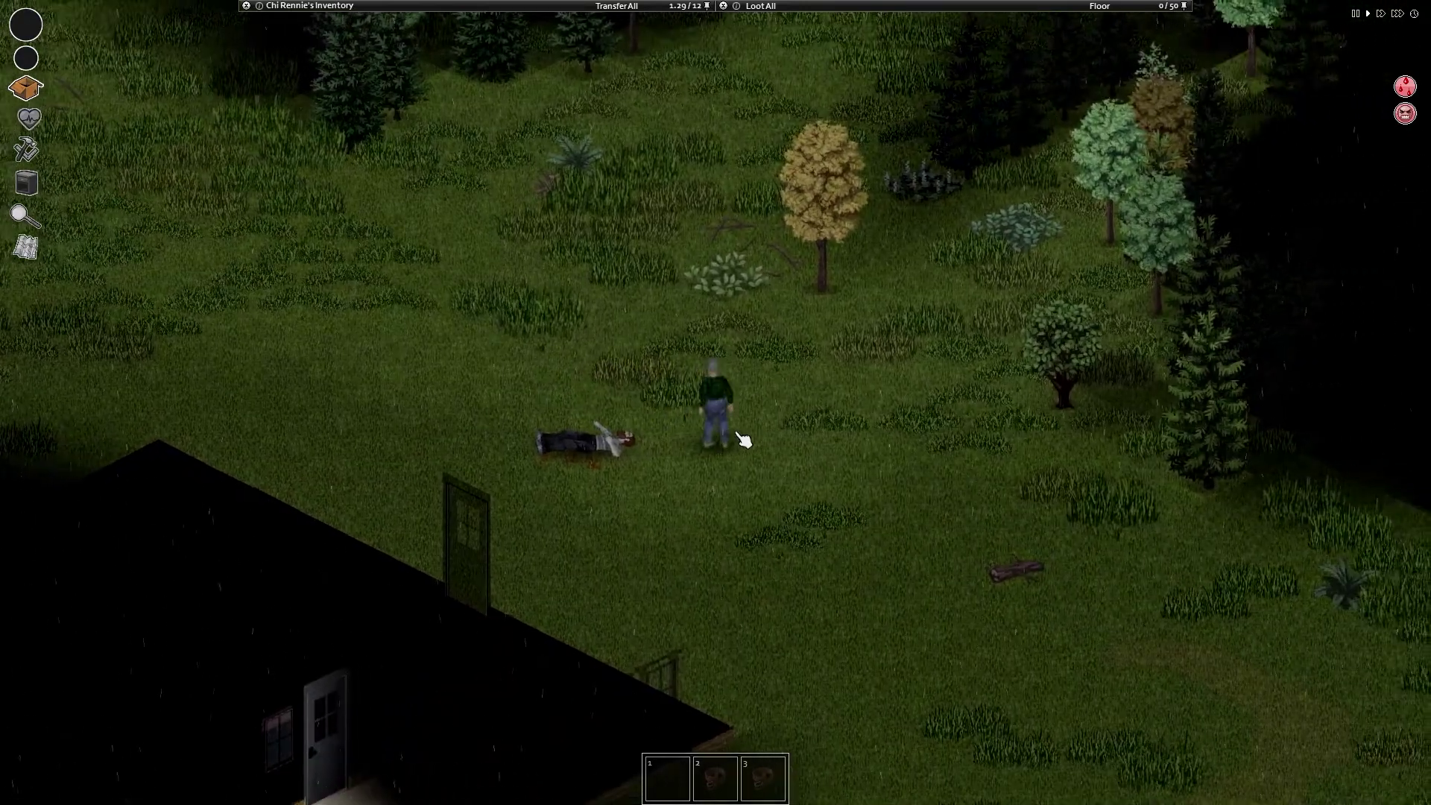
{"action": "key", "text": "a"}
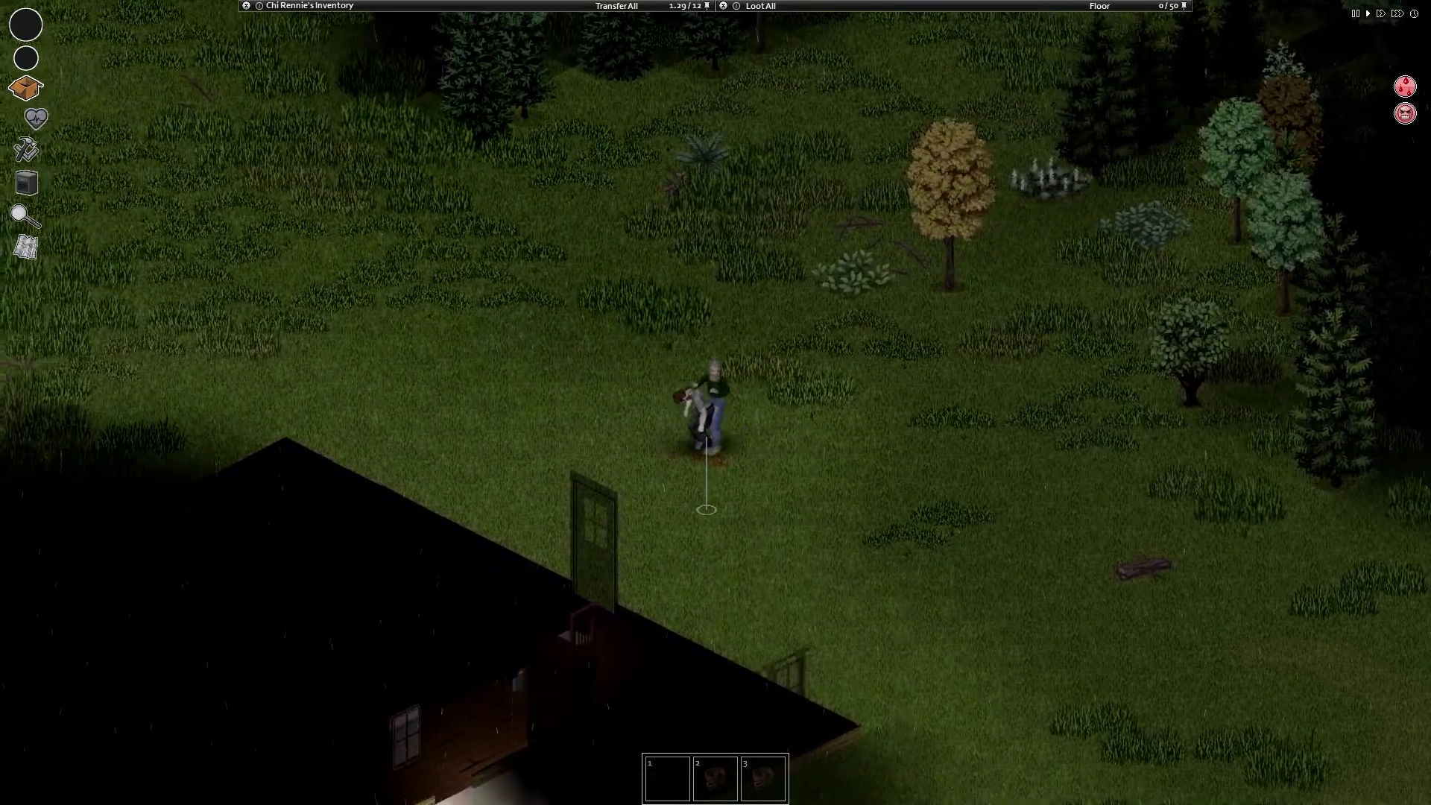
{"action": "key", "text": "a"}
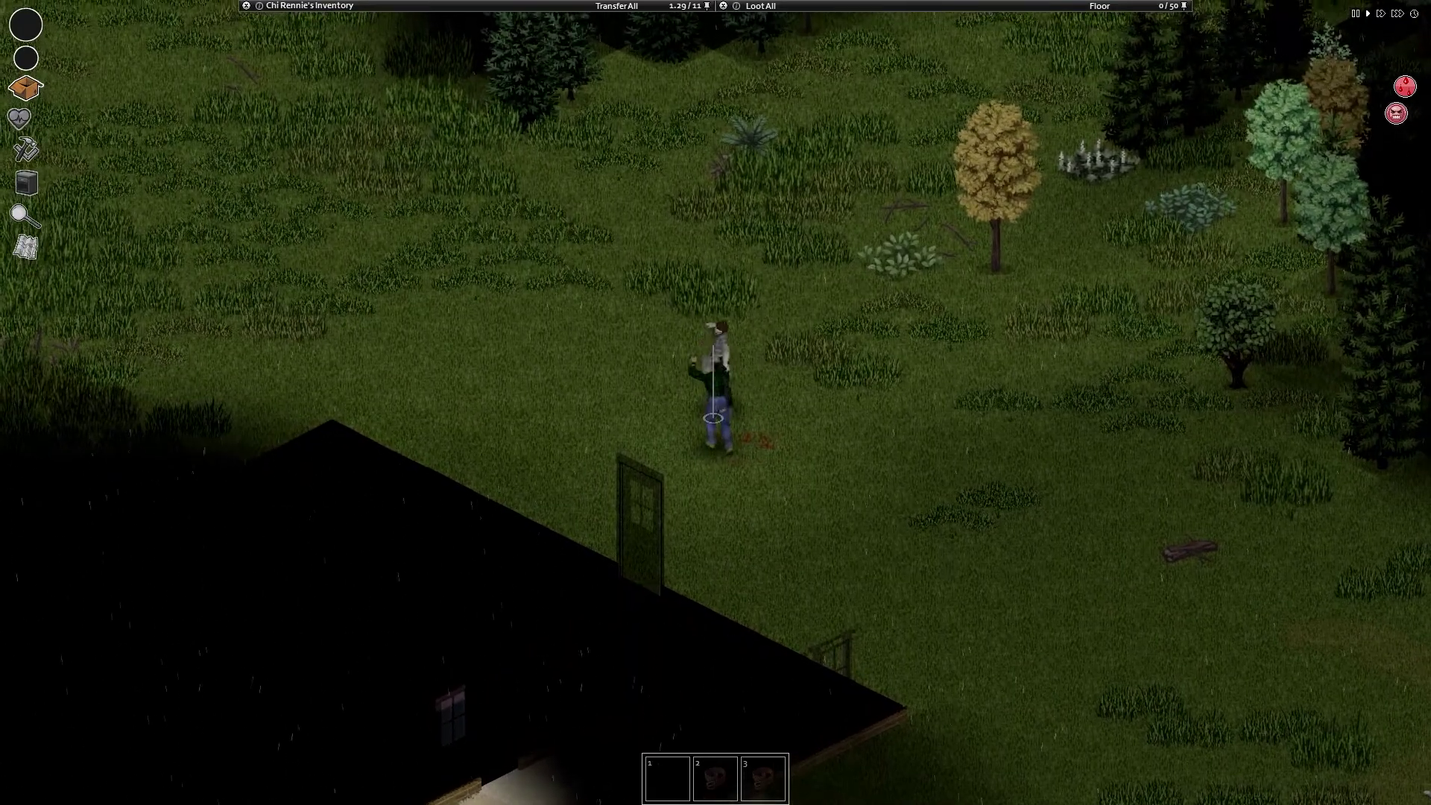
{"action": "key", "text": "w"}
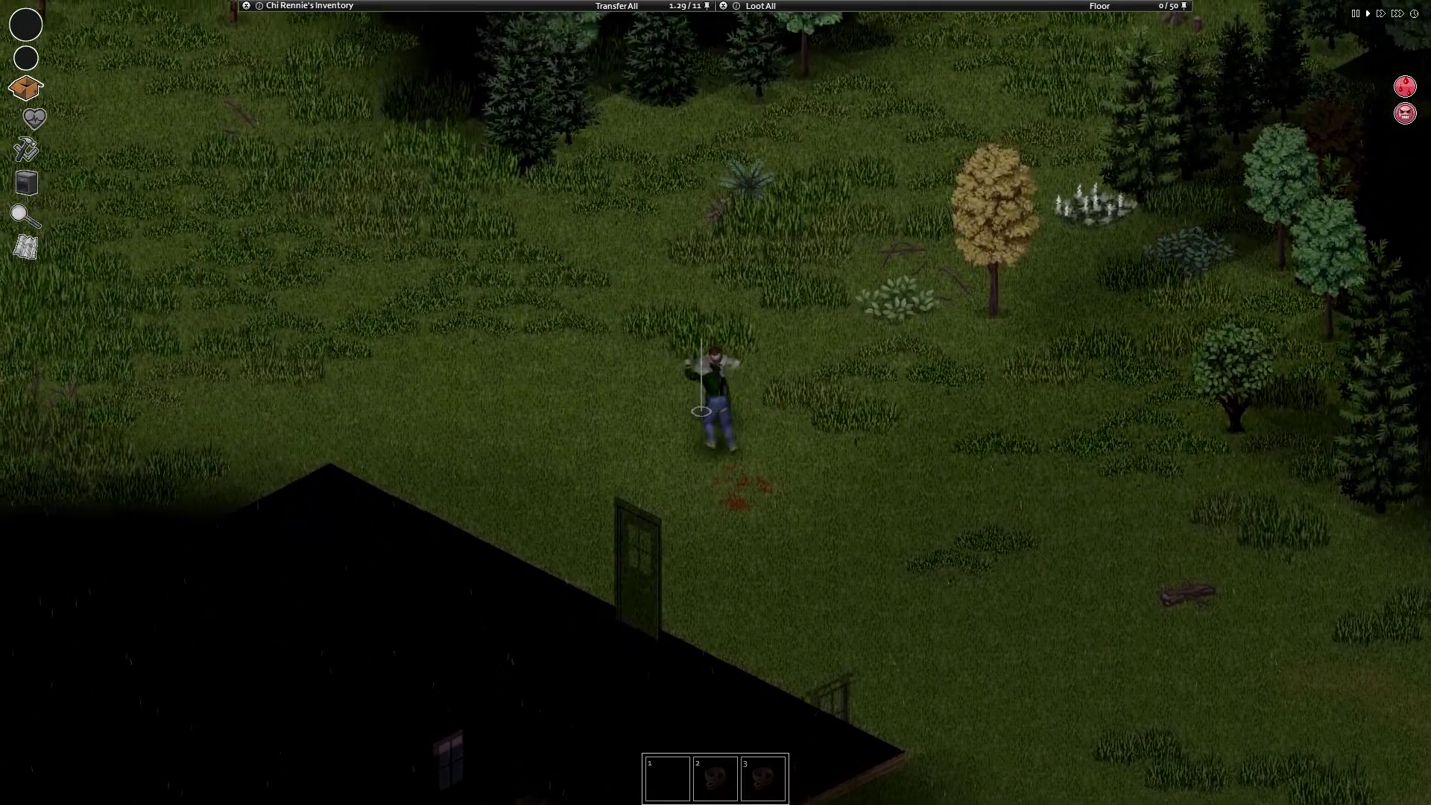
{"action": "key", "text": "w"}
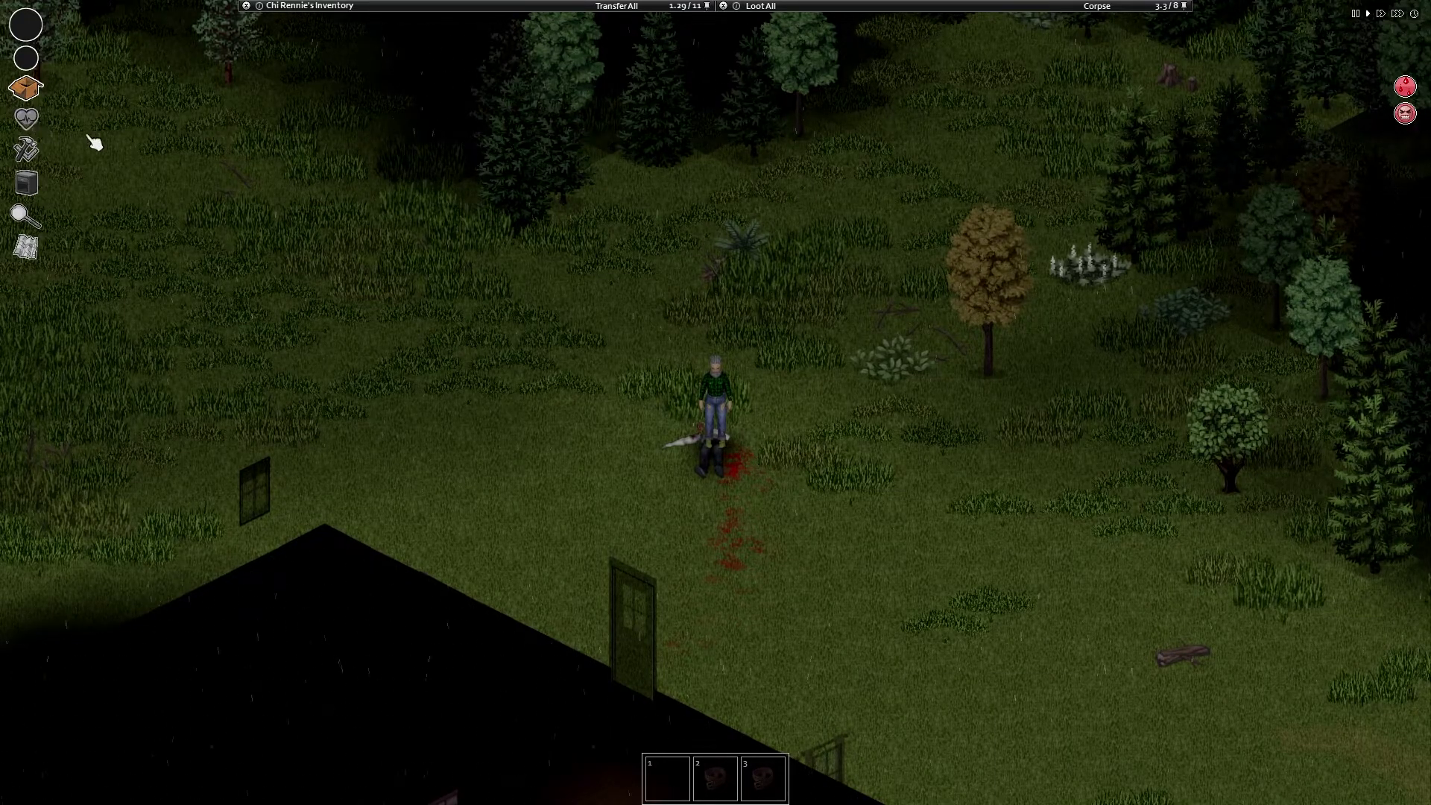
Step: Wander toward the yellow tree, step onto the corpse, then walk inside through the doorway
{"action": "key", "text": "d"}
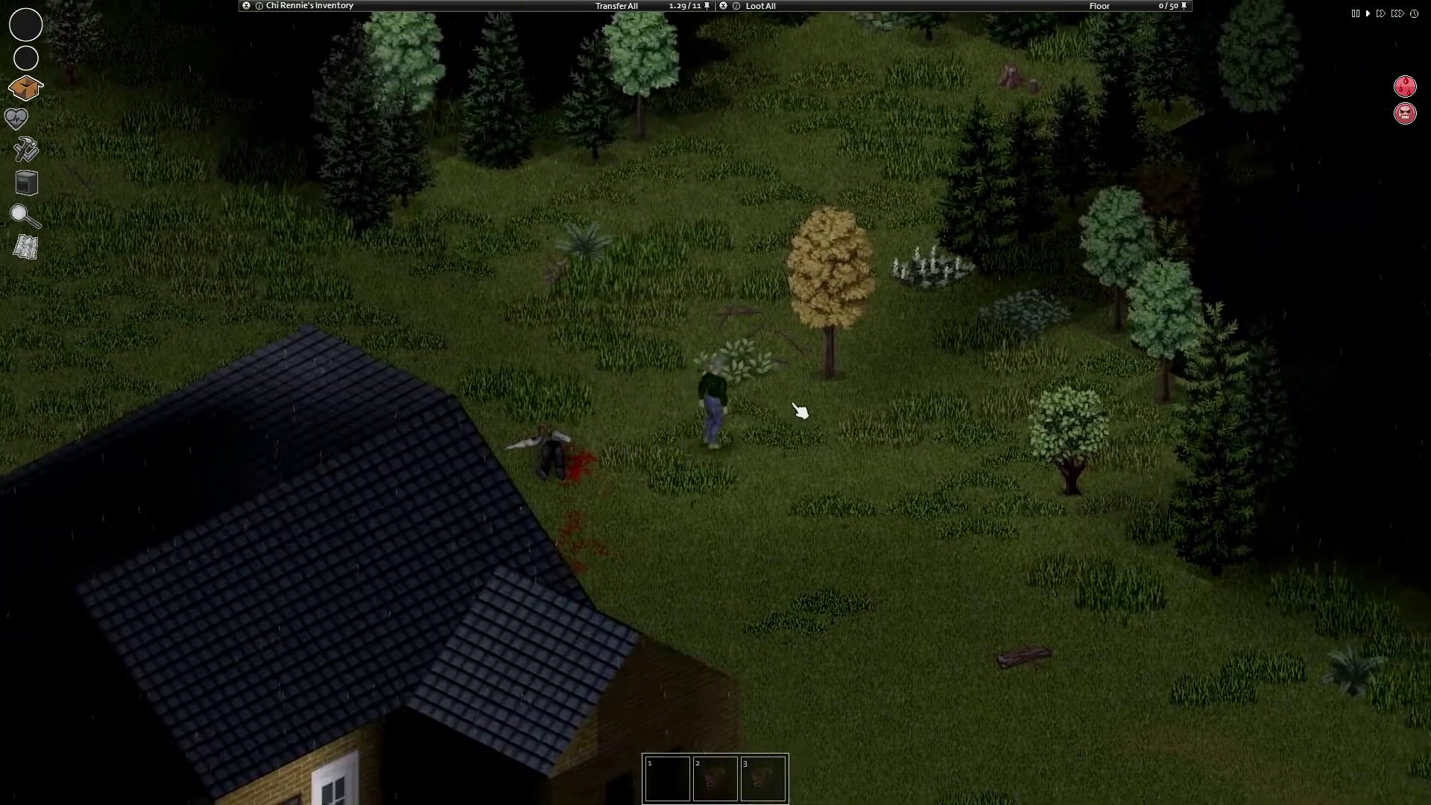
{"action": "key", "text": "d"}
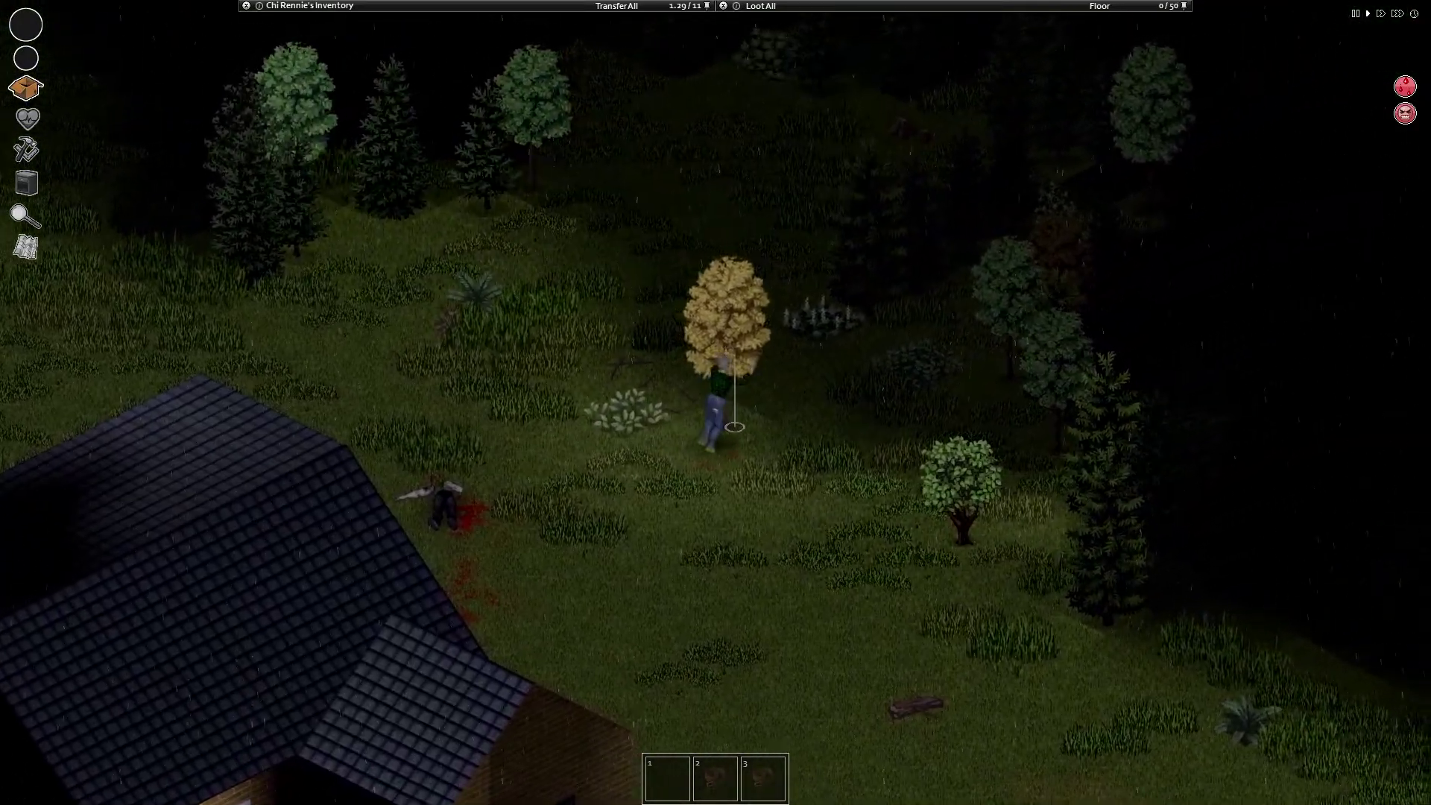
{"action": "key", "text": "s"}
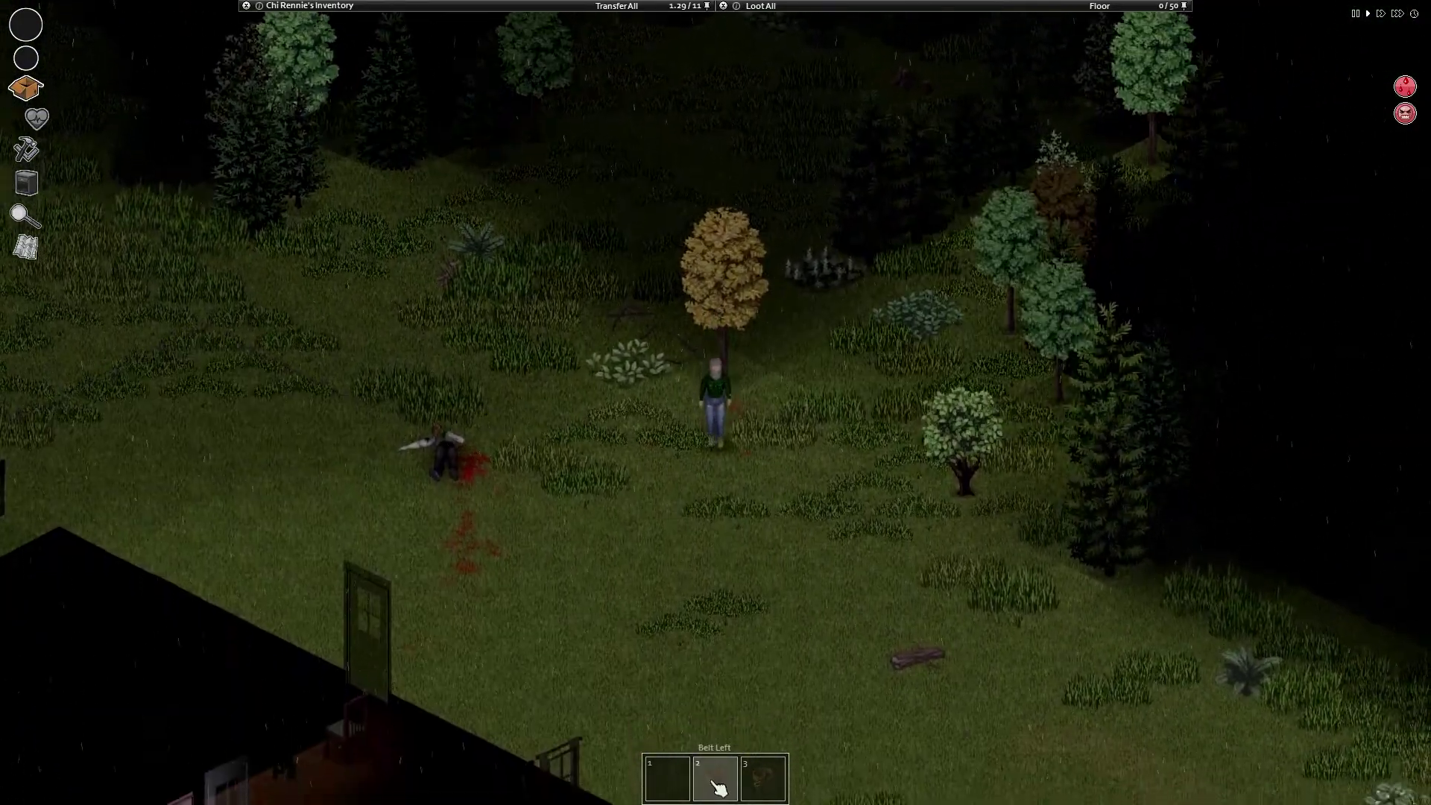
{"action": "key", "text": "a"}
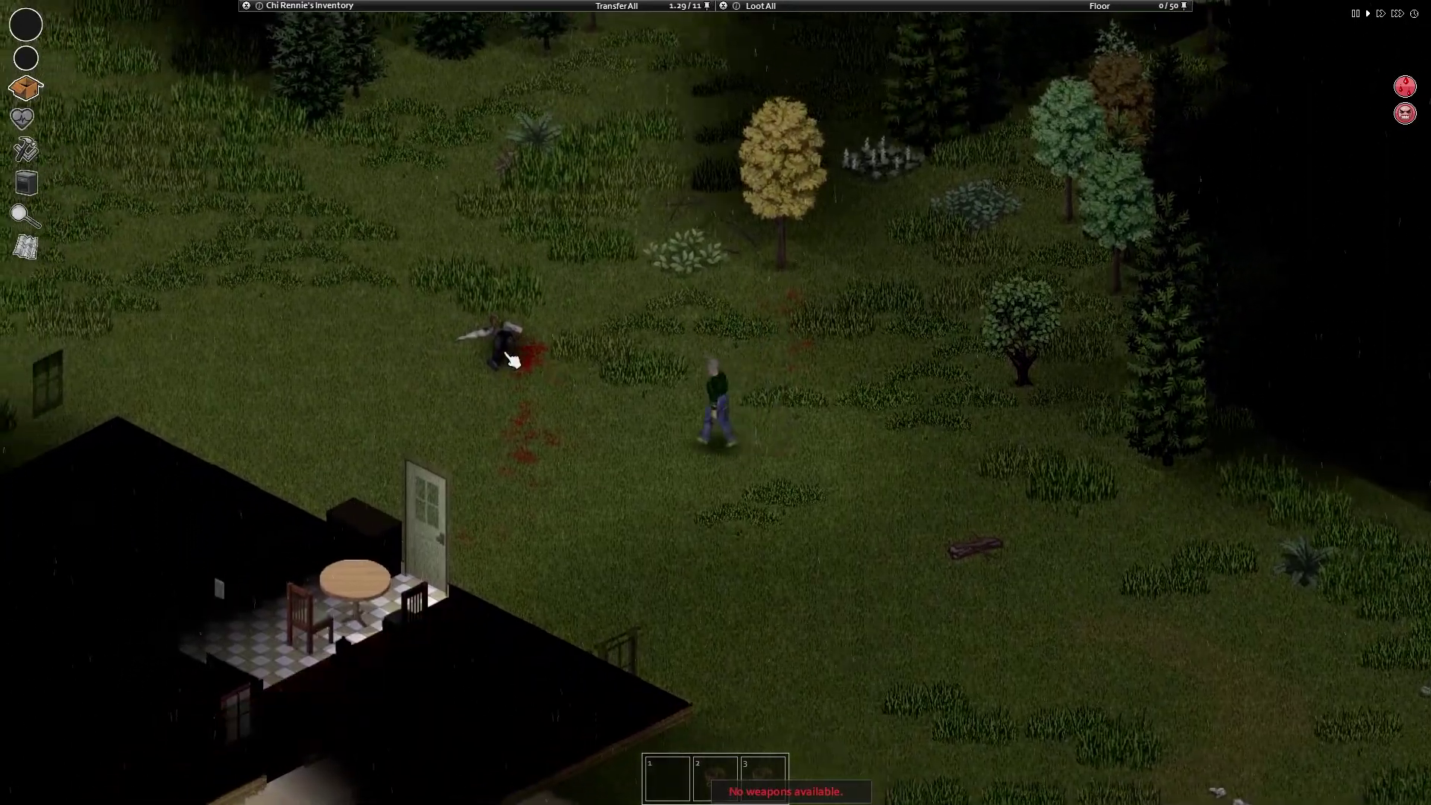
{"action": "key", "text": "a"}
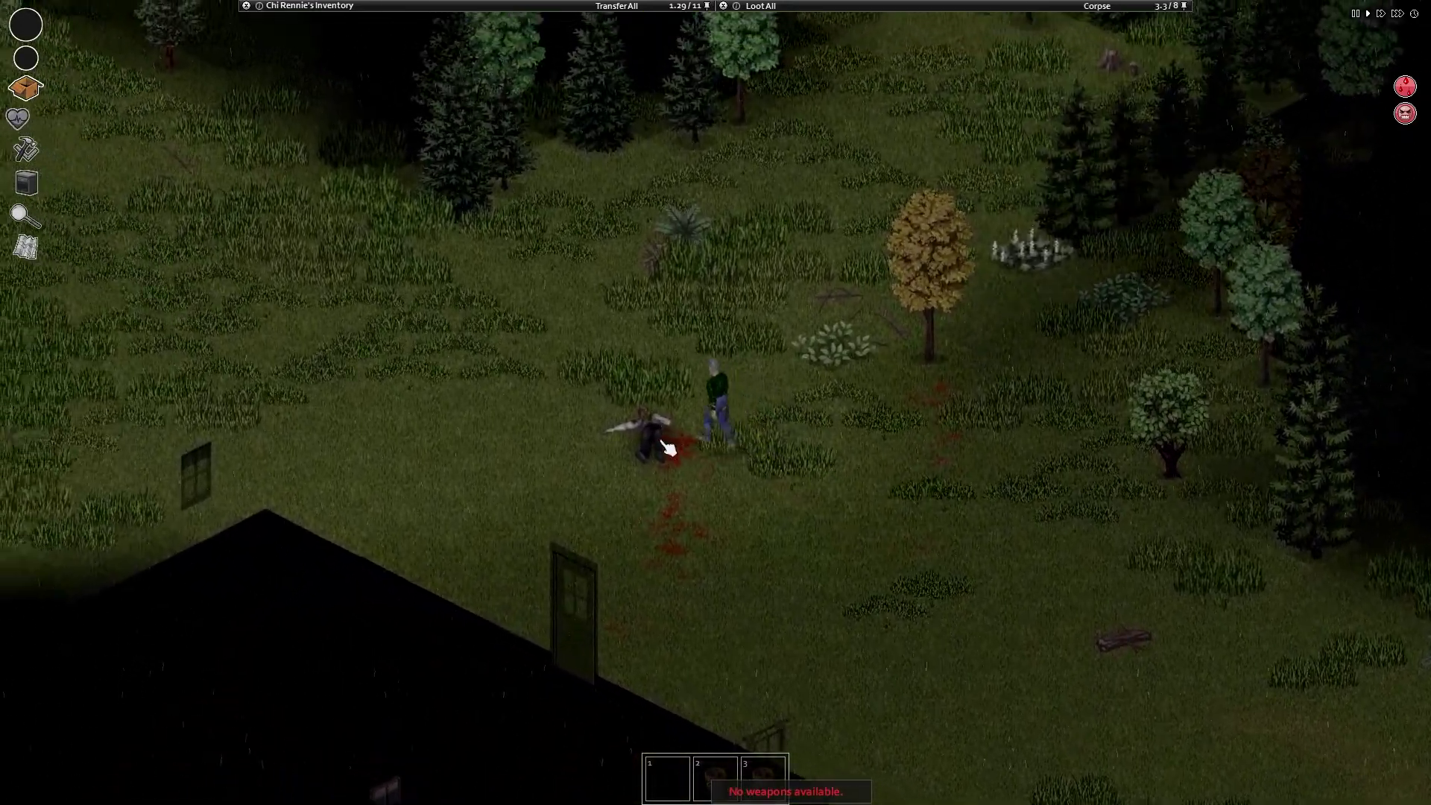
{"action": "key", "text": "s"}
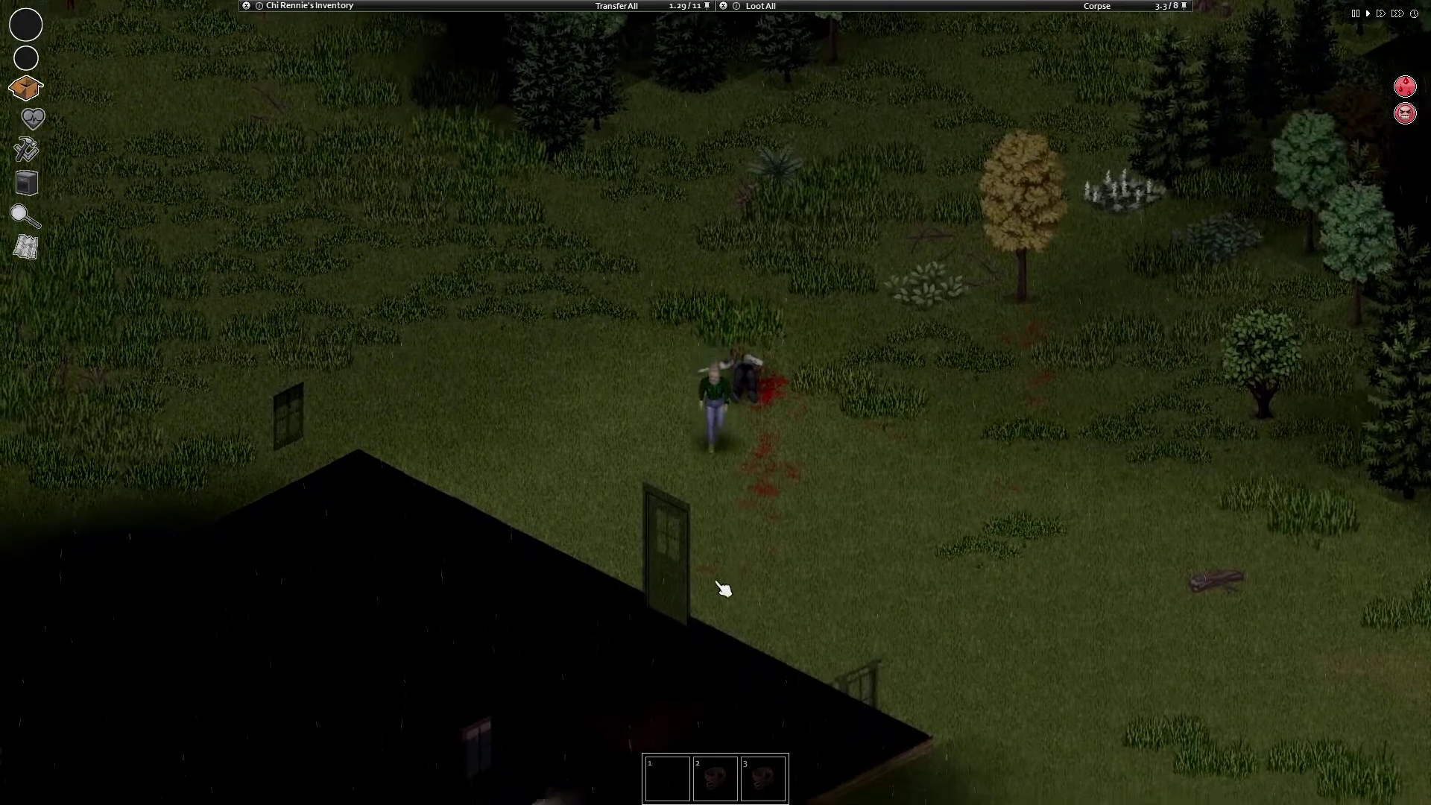
{"action": "key", "text": "s"}
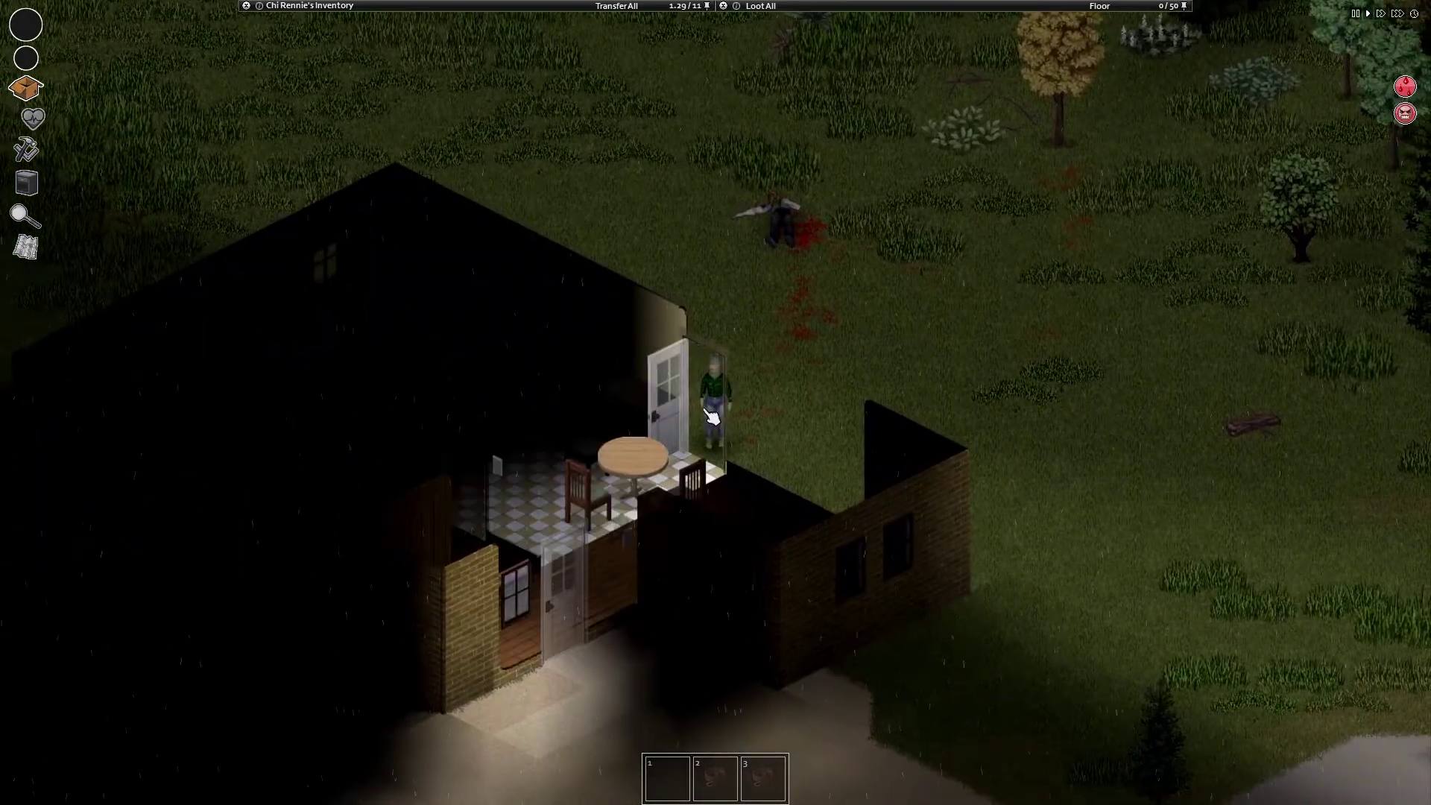
Step: Take Fishing Vol. 2 from the living room shelves, start reading it, and head outside
{"action": "key", "text": "w"}
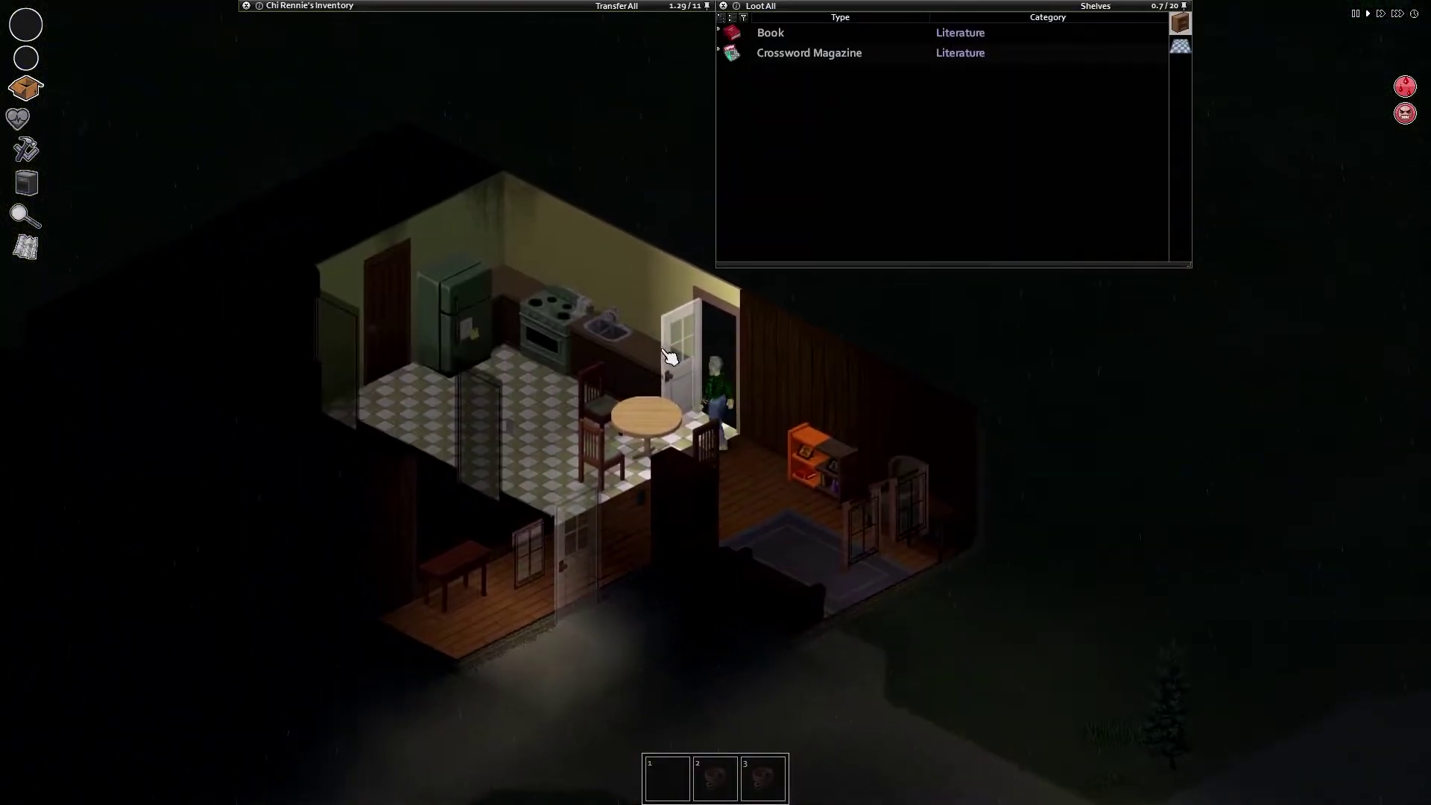
{"action": "key", "text": "d"}
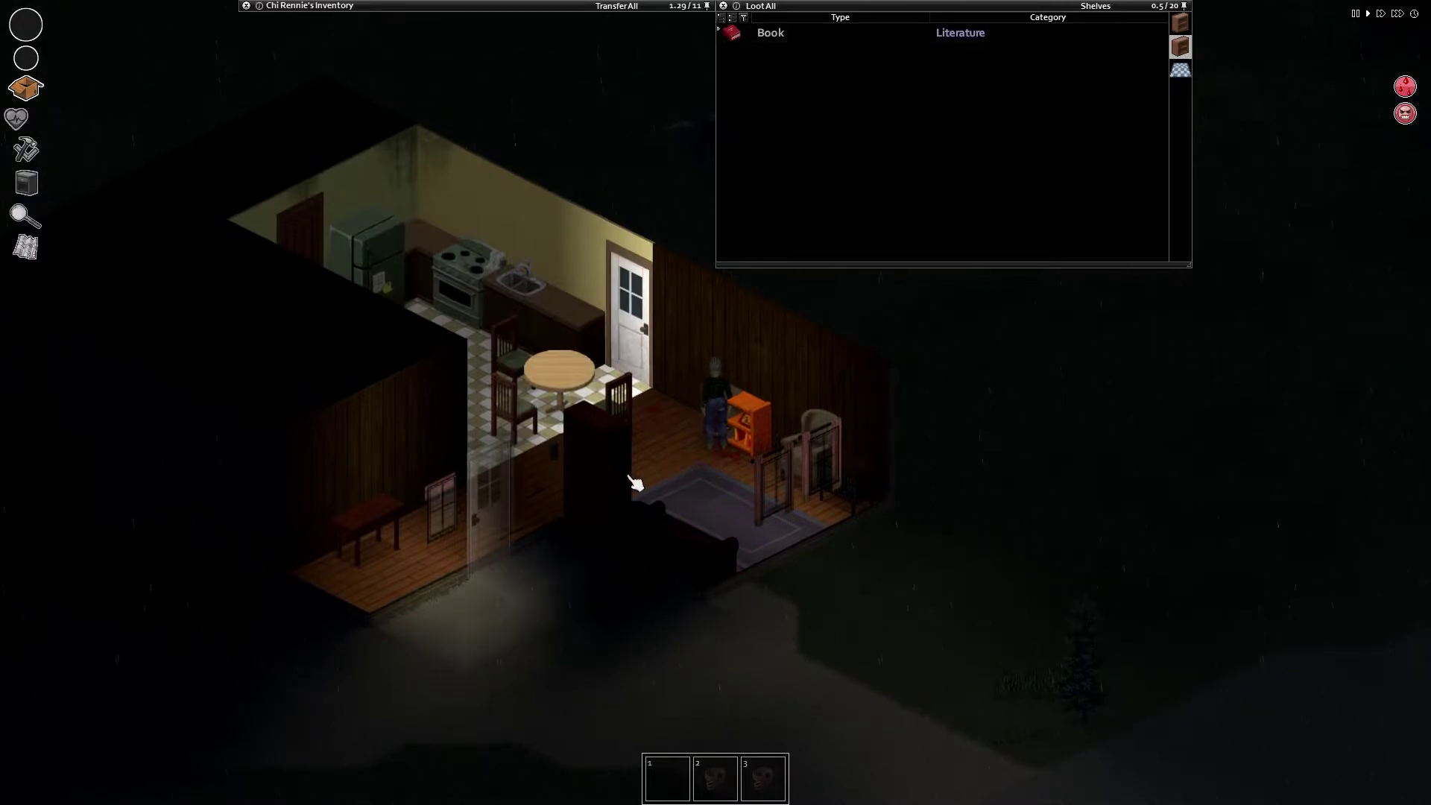
{"action": "key", "text": "a"}
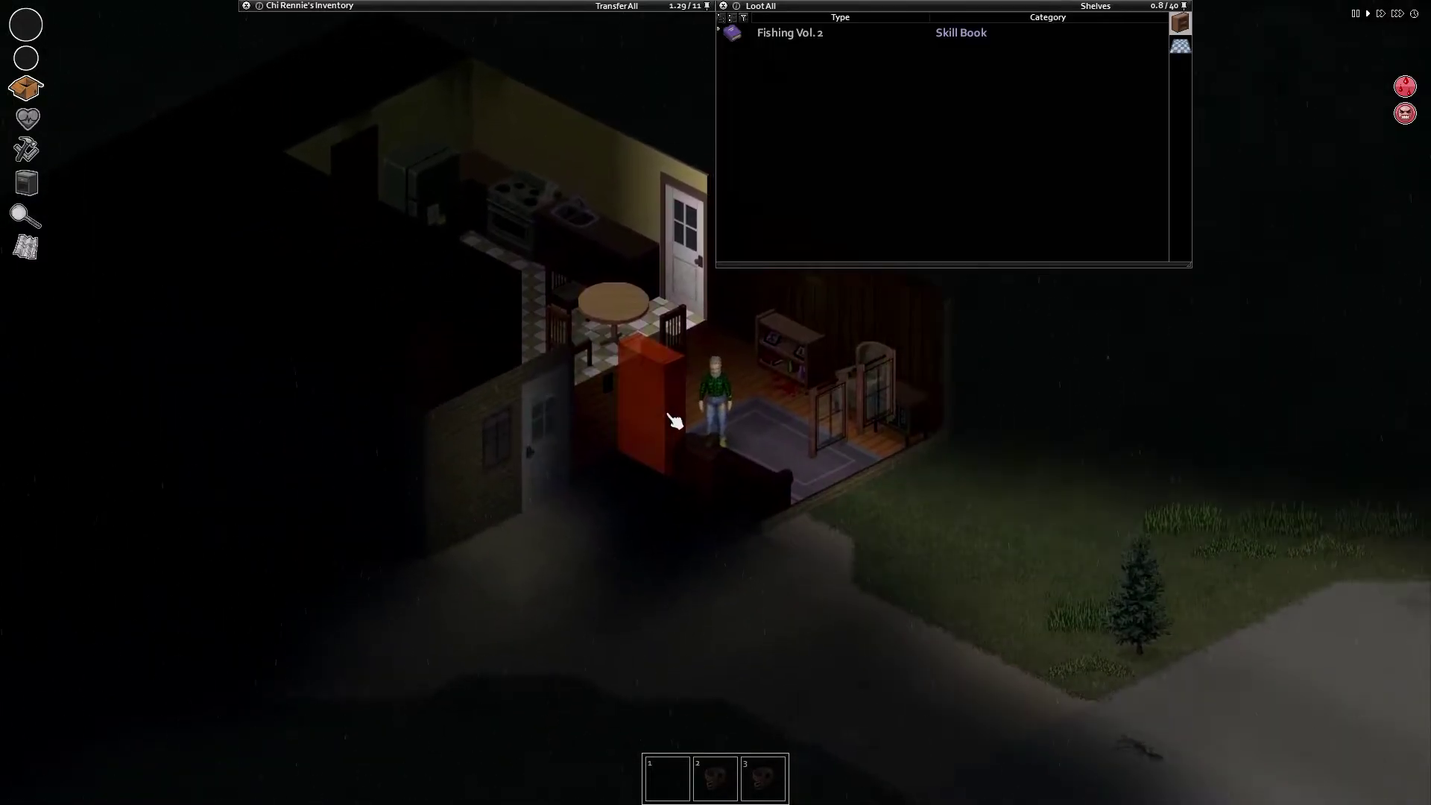
{"action": "mouse_move", "coordinate": [851, 33]}
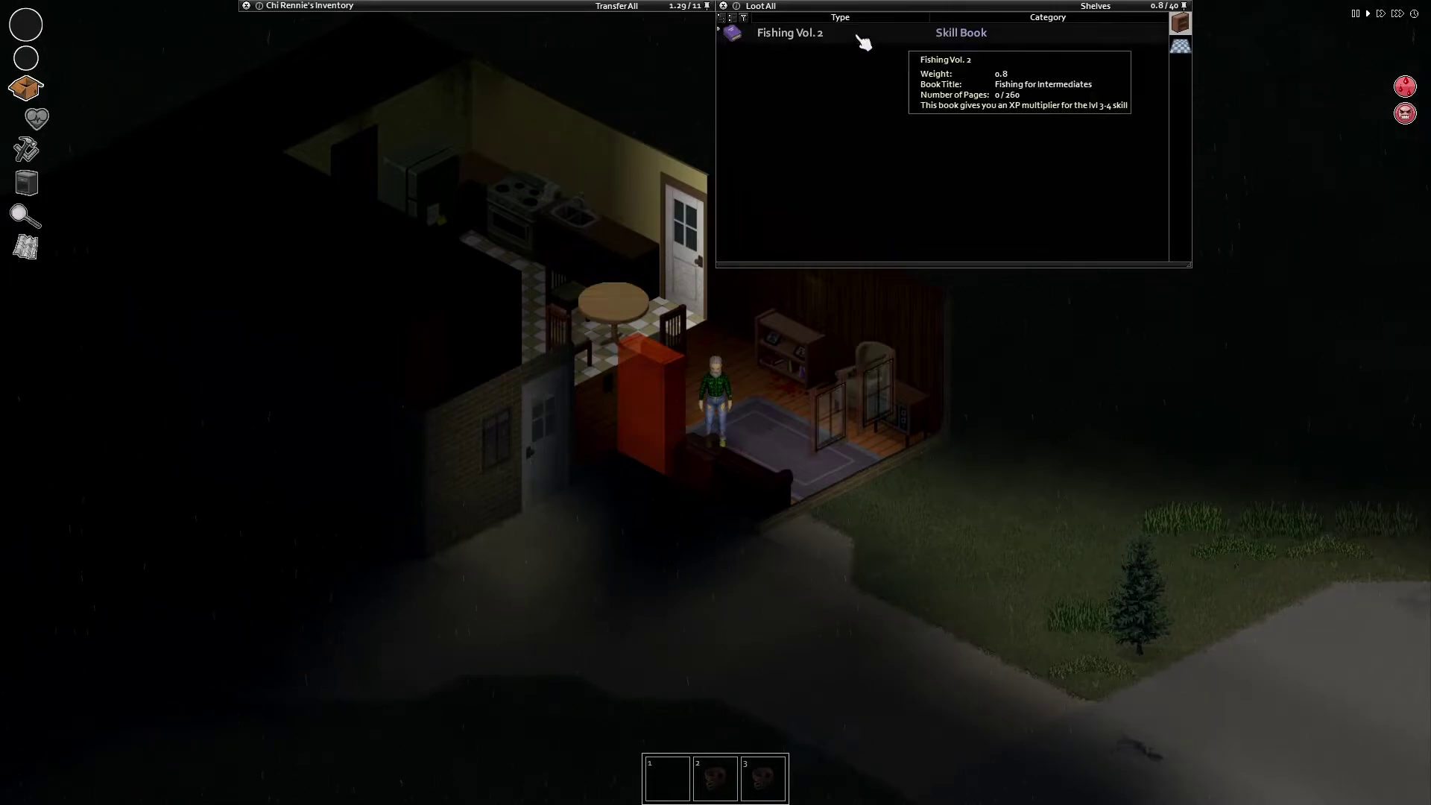
{"action": "right_click", "coordinate": [868, 39]}
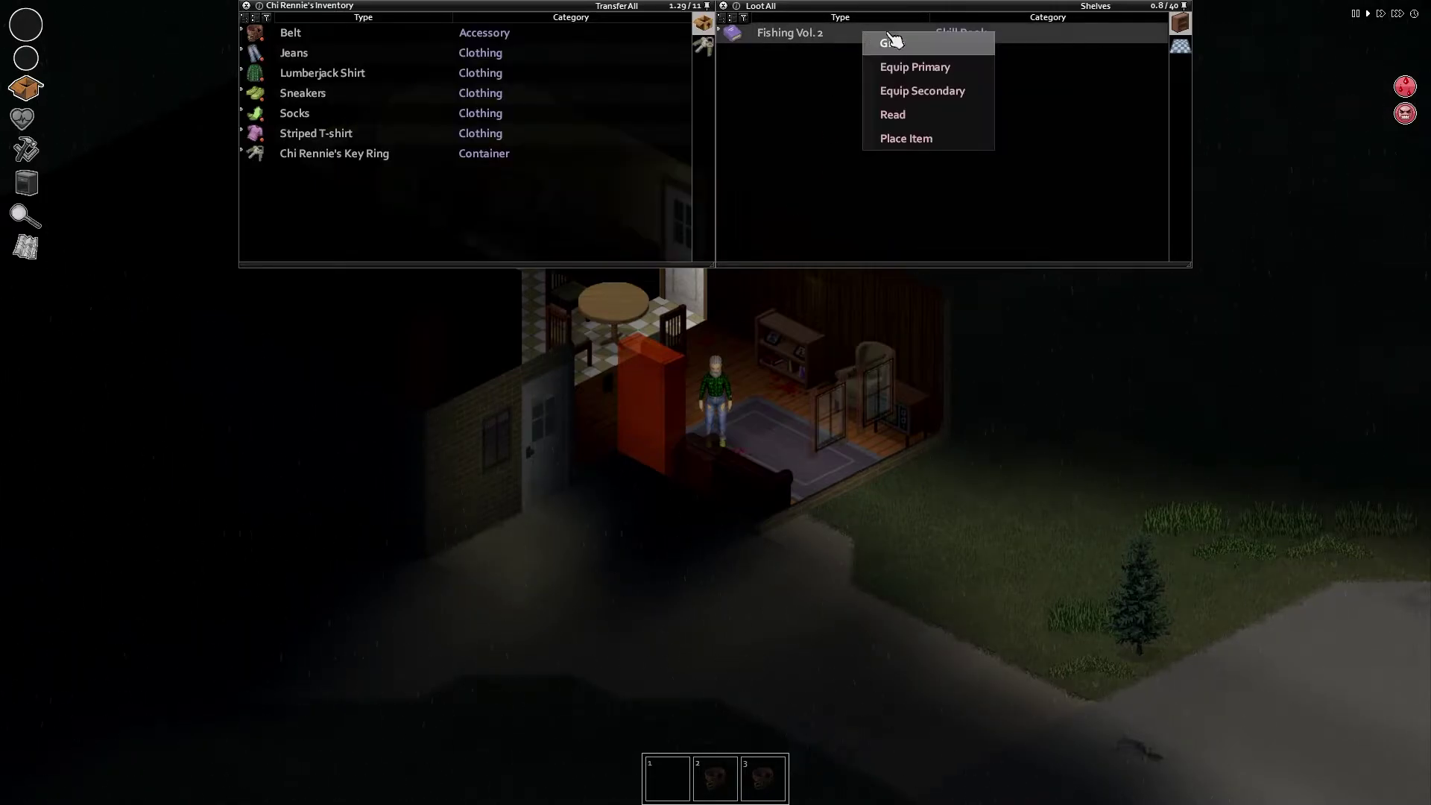
{"action": "left_click", "coordinate": [958, 116]}
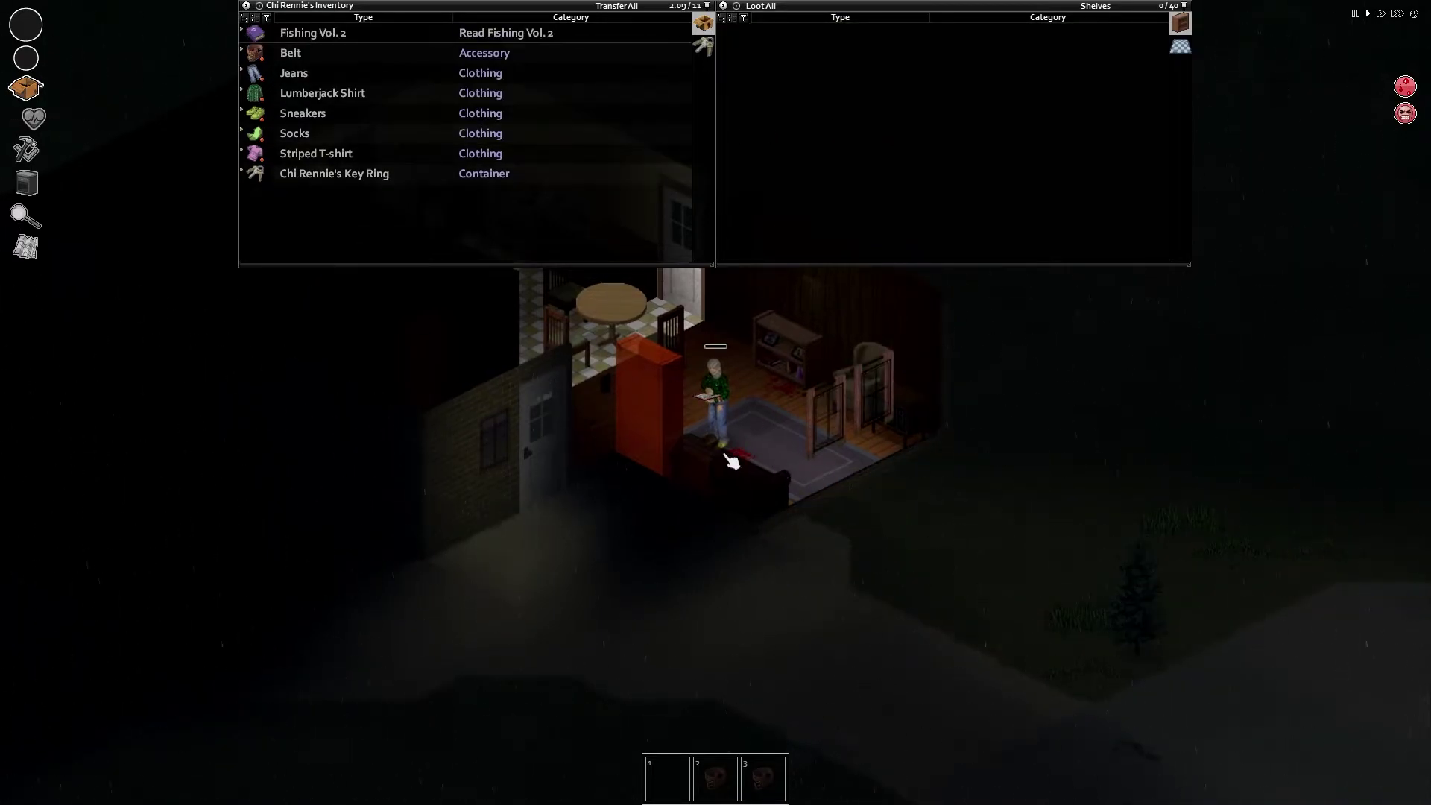
{"action": "key", "text": "w"}
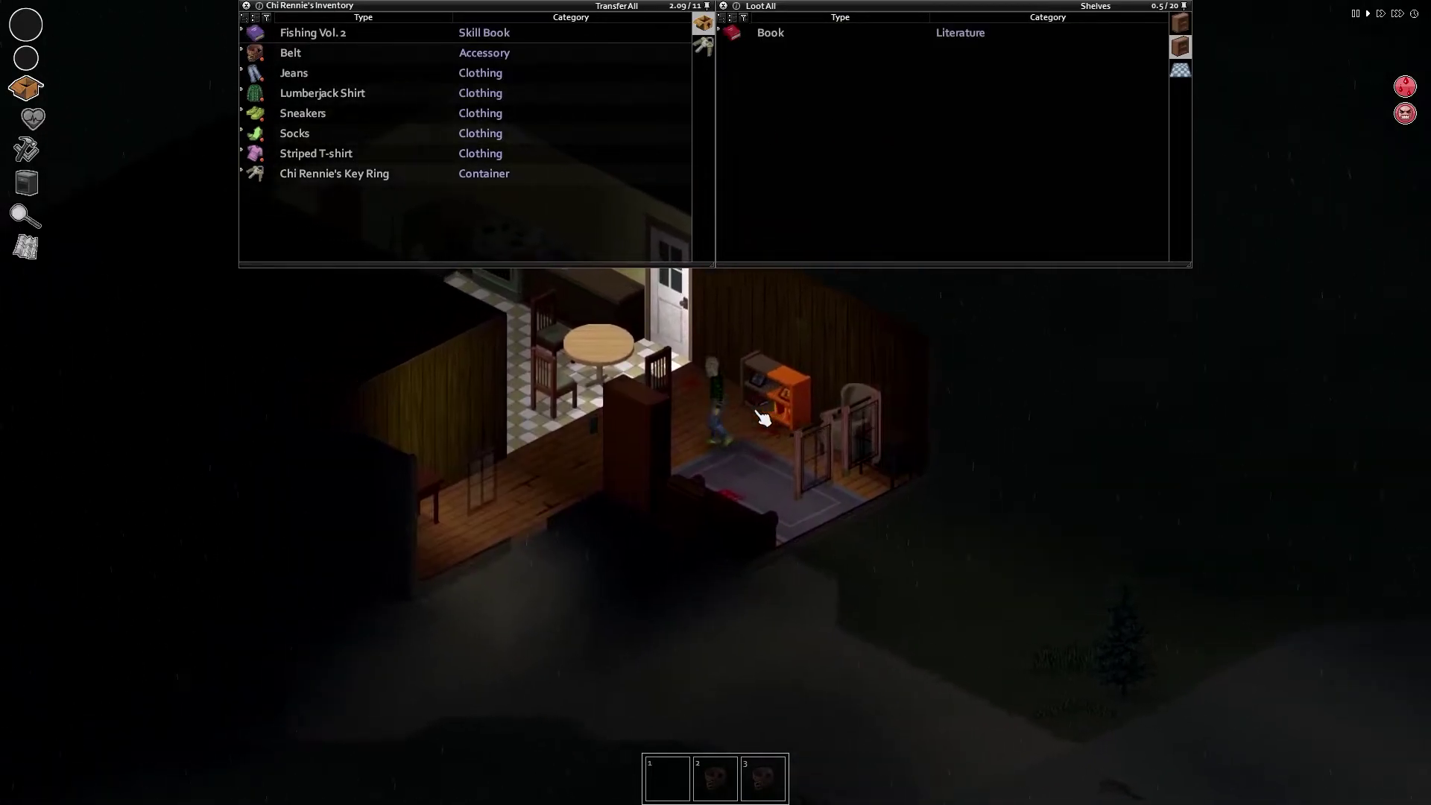
{"action": "key", "text": "a"}
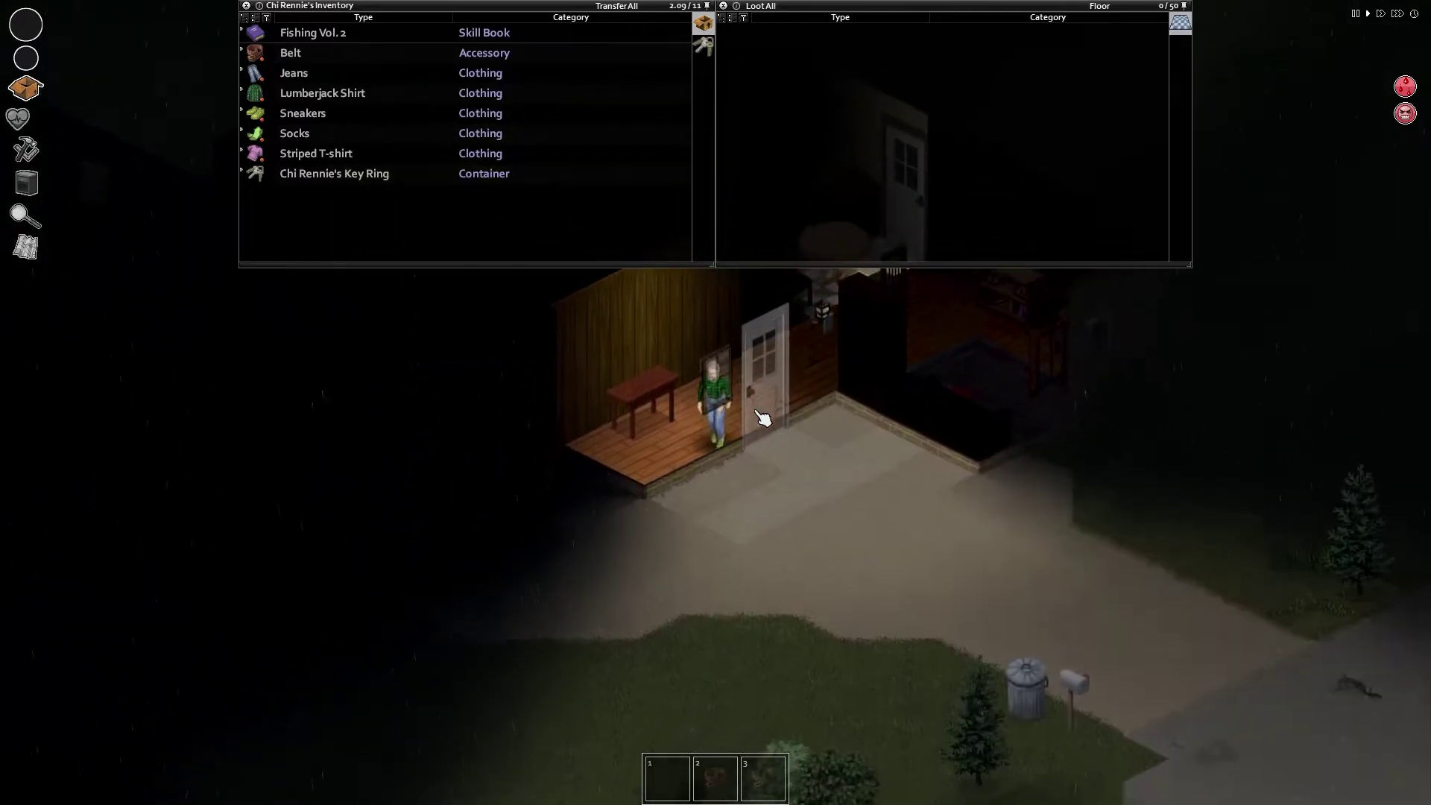
Step: Walk back inside to the bedroom and search its desk drawer
{"action": "key", "text": "w"}
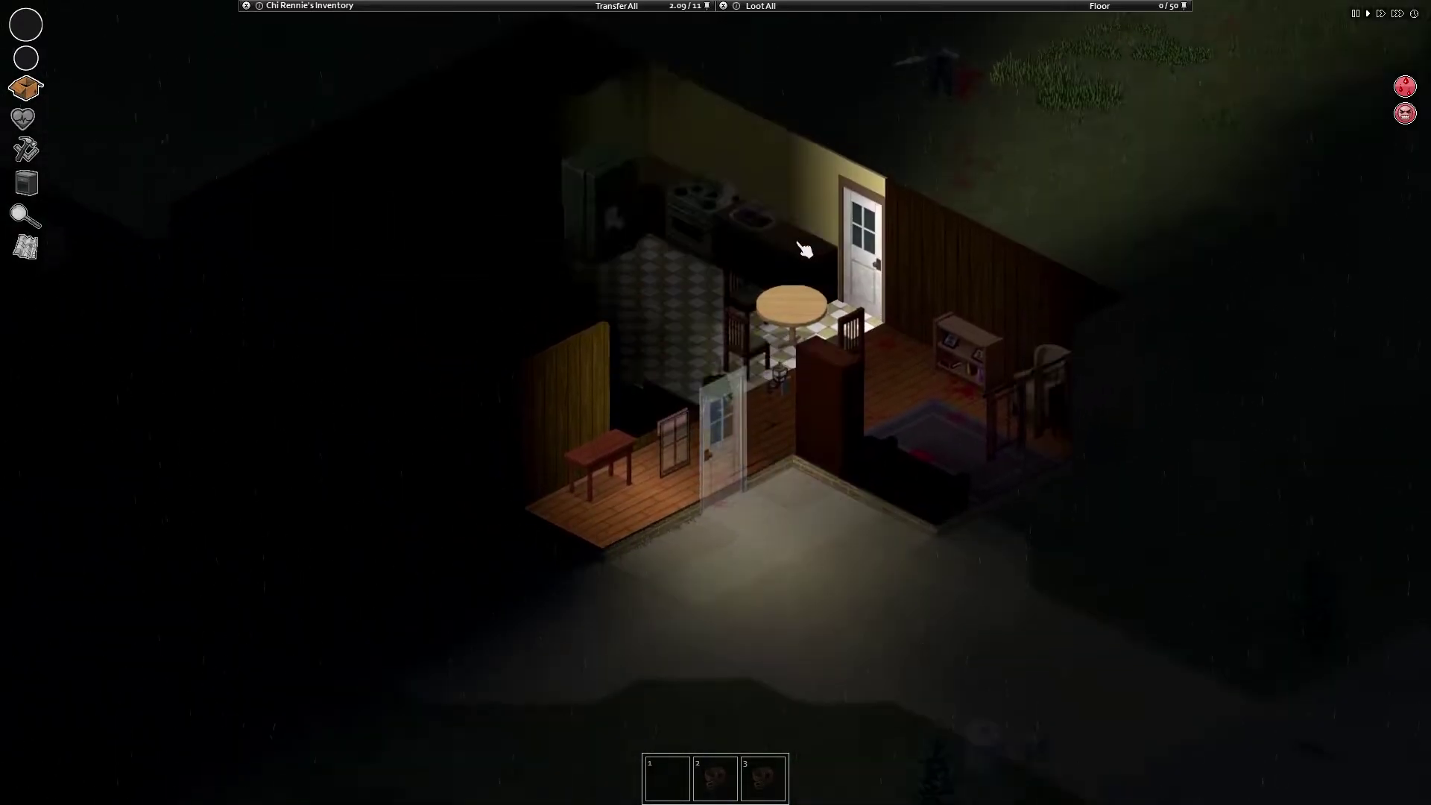
{"action": "right_click", "coordinate": [687, 423]}
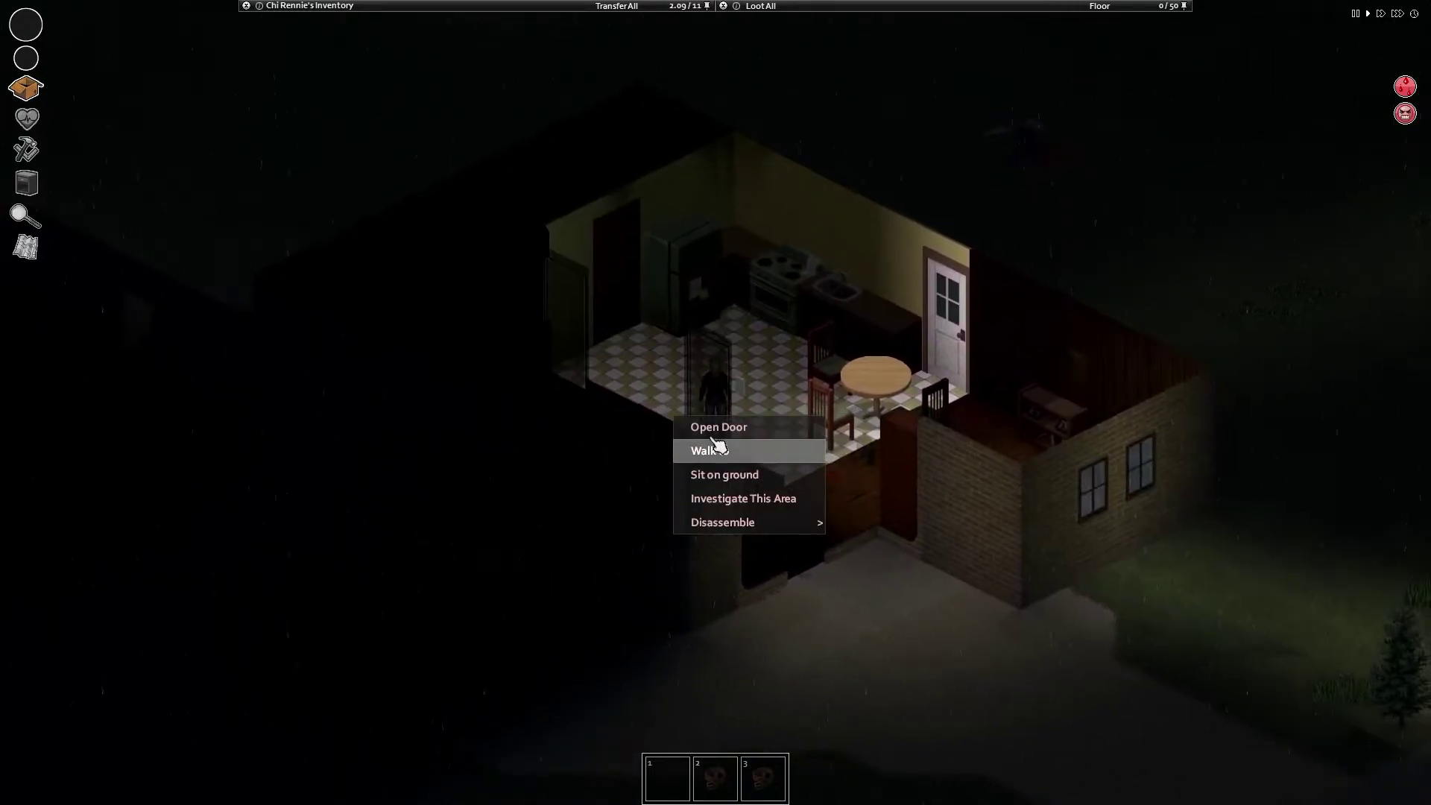
{"action": "left_click", "coordinate": [717, 439]}
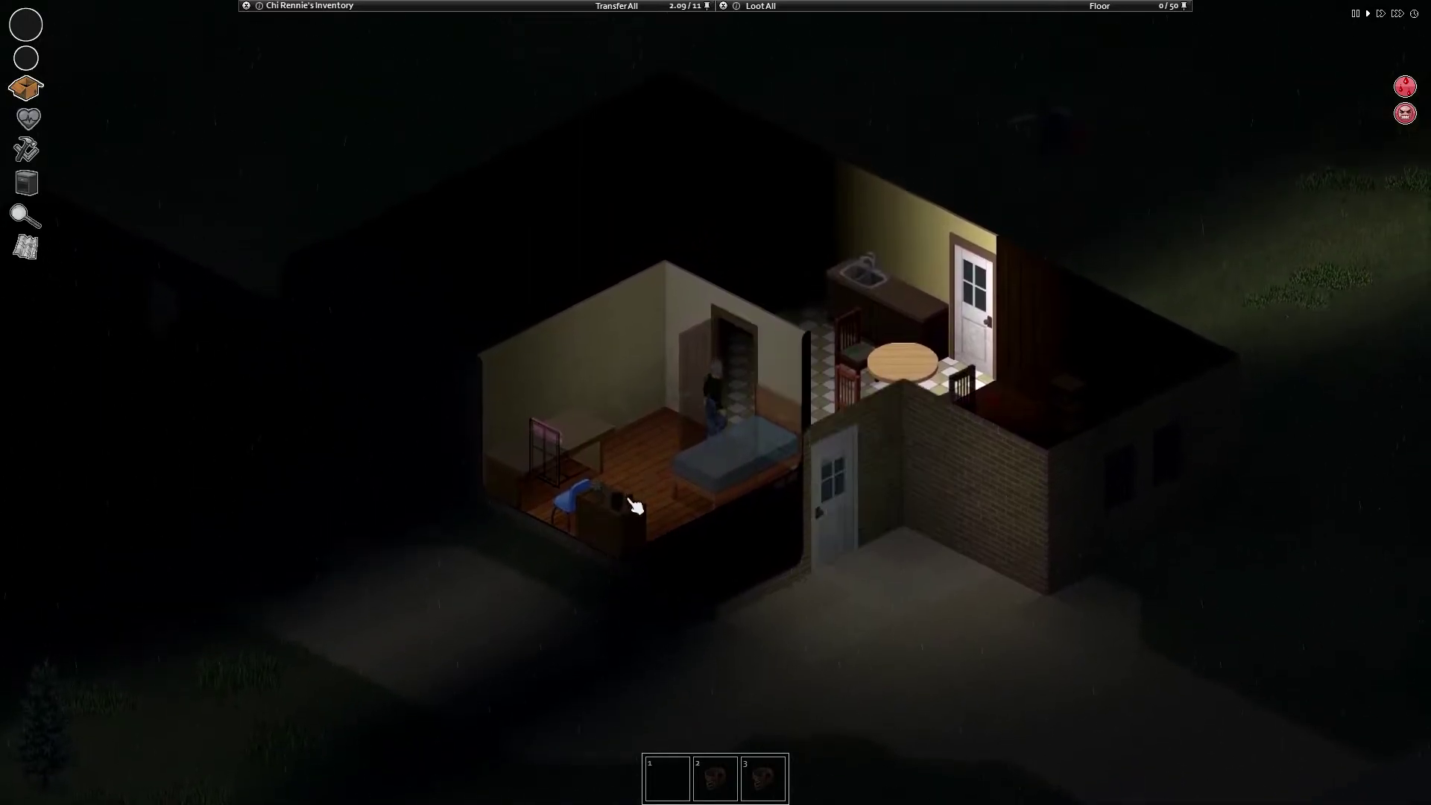
{"action": "left_click", "coordinate": [635, 507]}
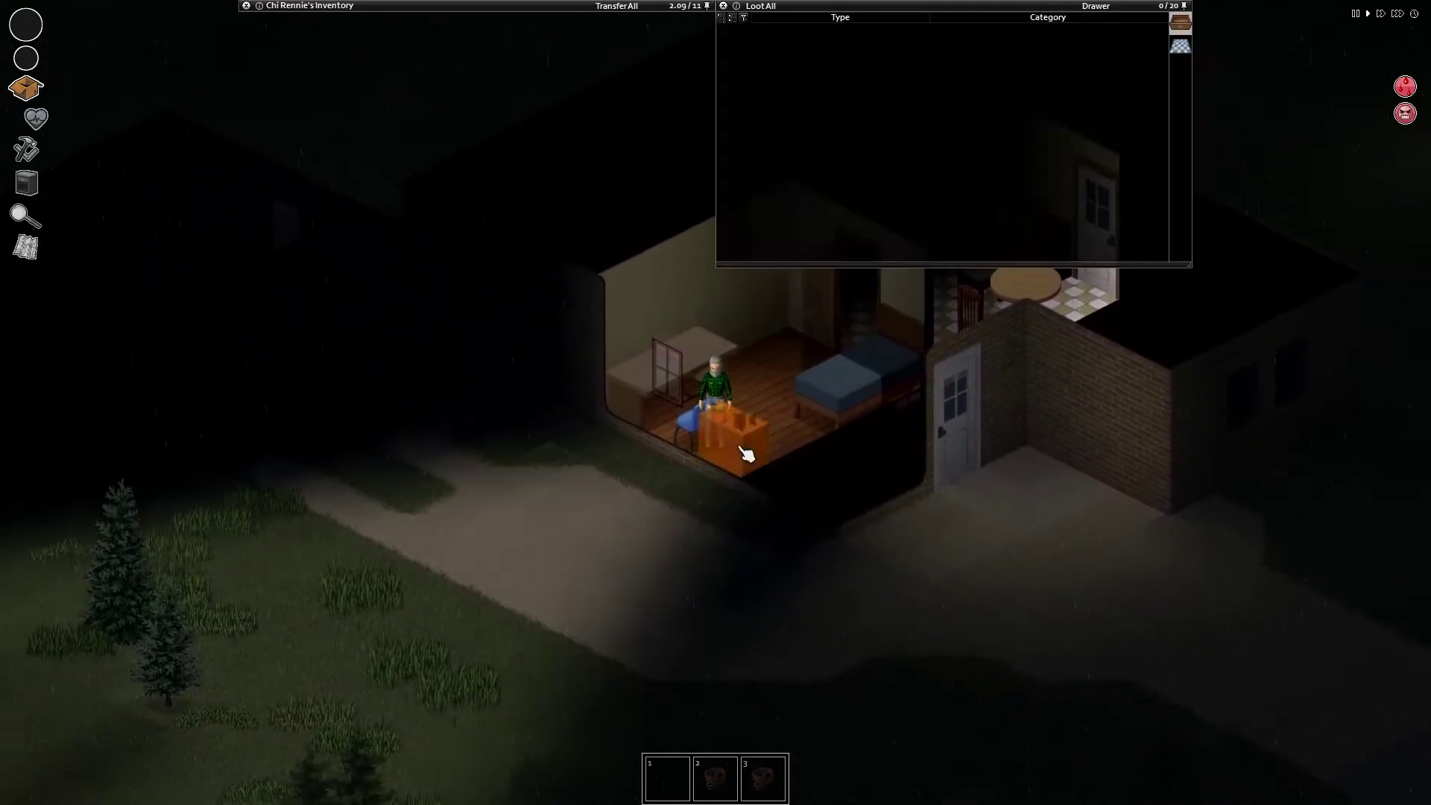
Step: Check the kitchen fridge and stove cupboards, then move into the living room
{"action": "key", "text": "w"}
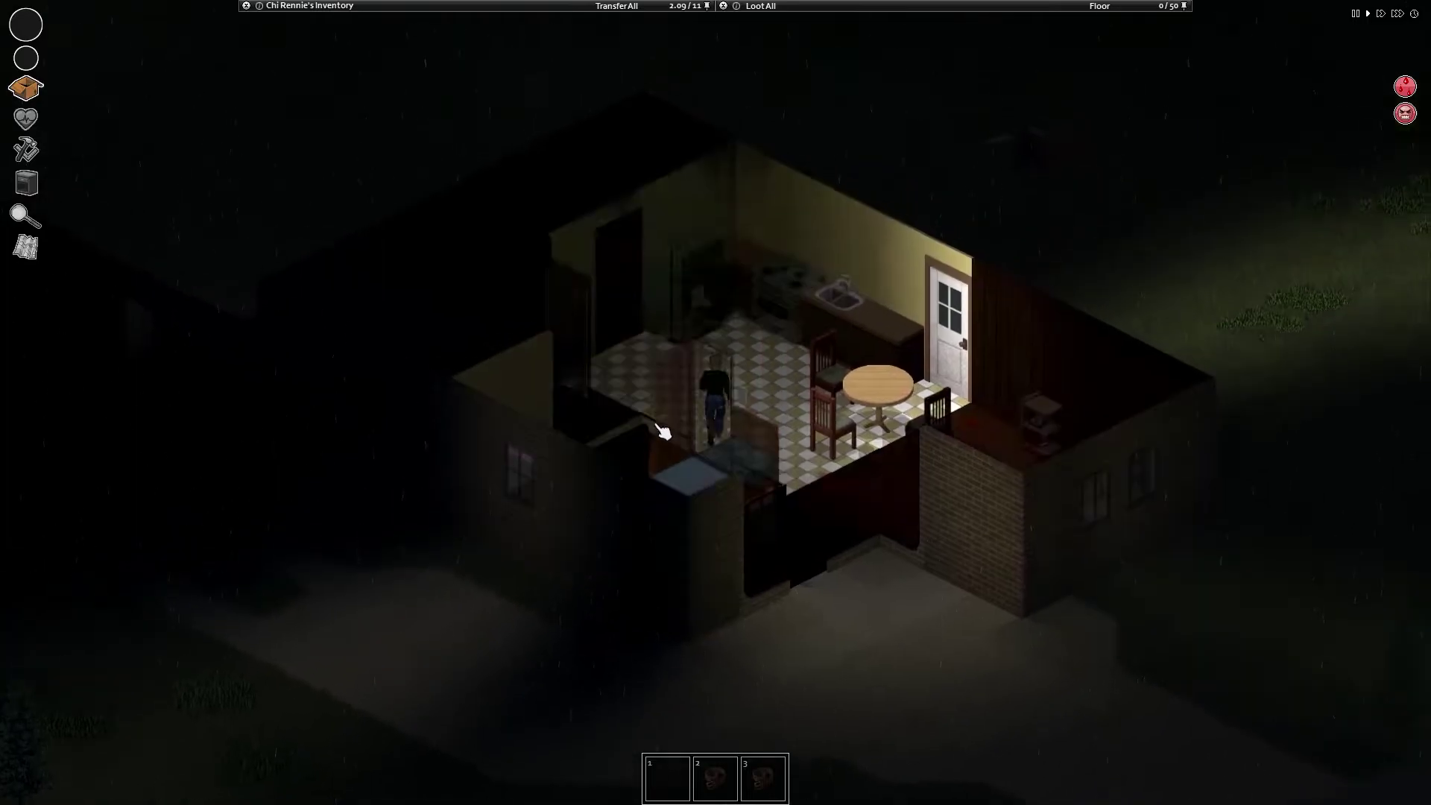
{"action": "key", "text": "a"}
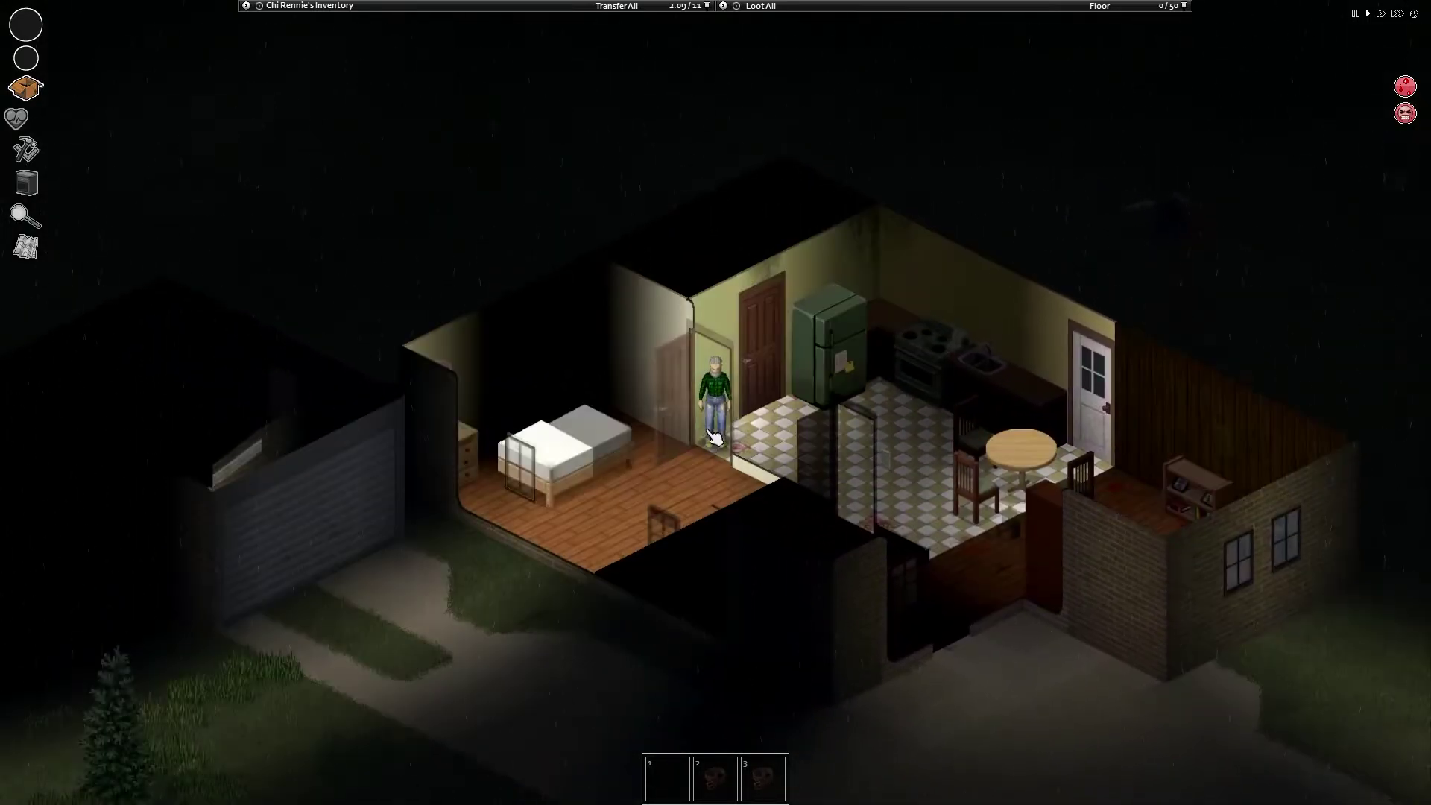
{"action": "key", "text": "w"}
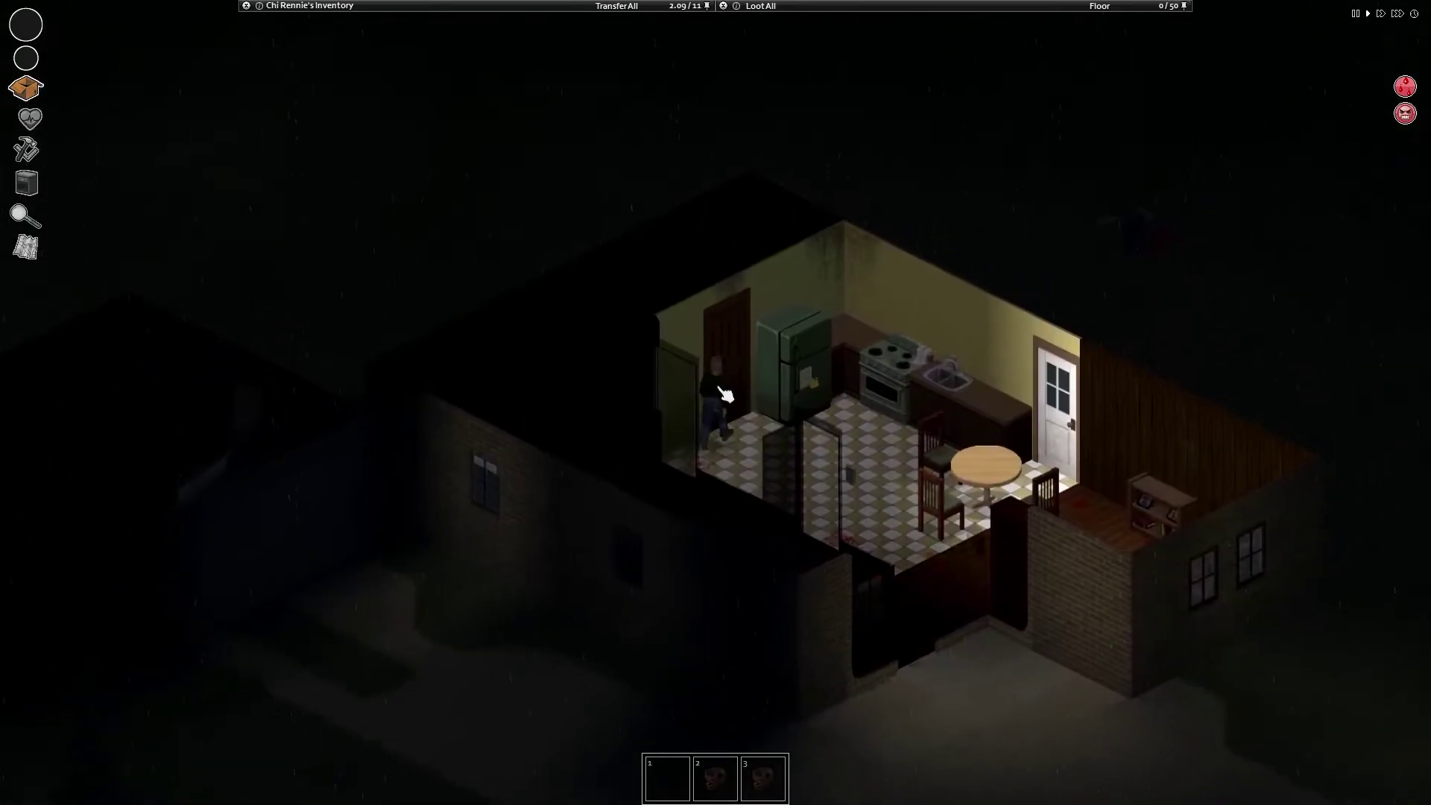
{"action": "key", "text": "d"}
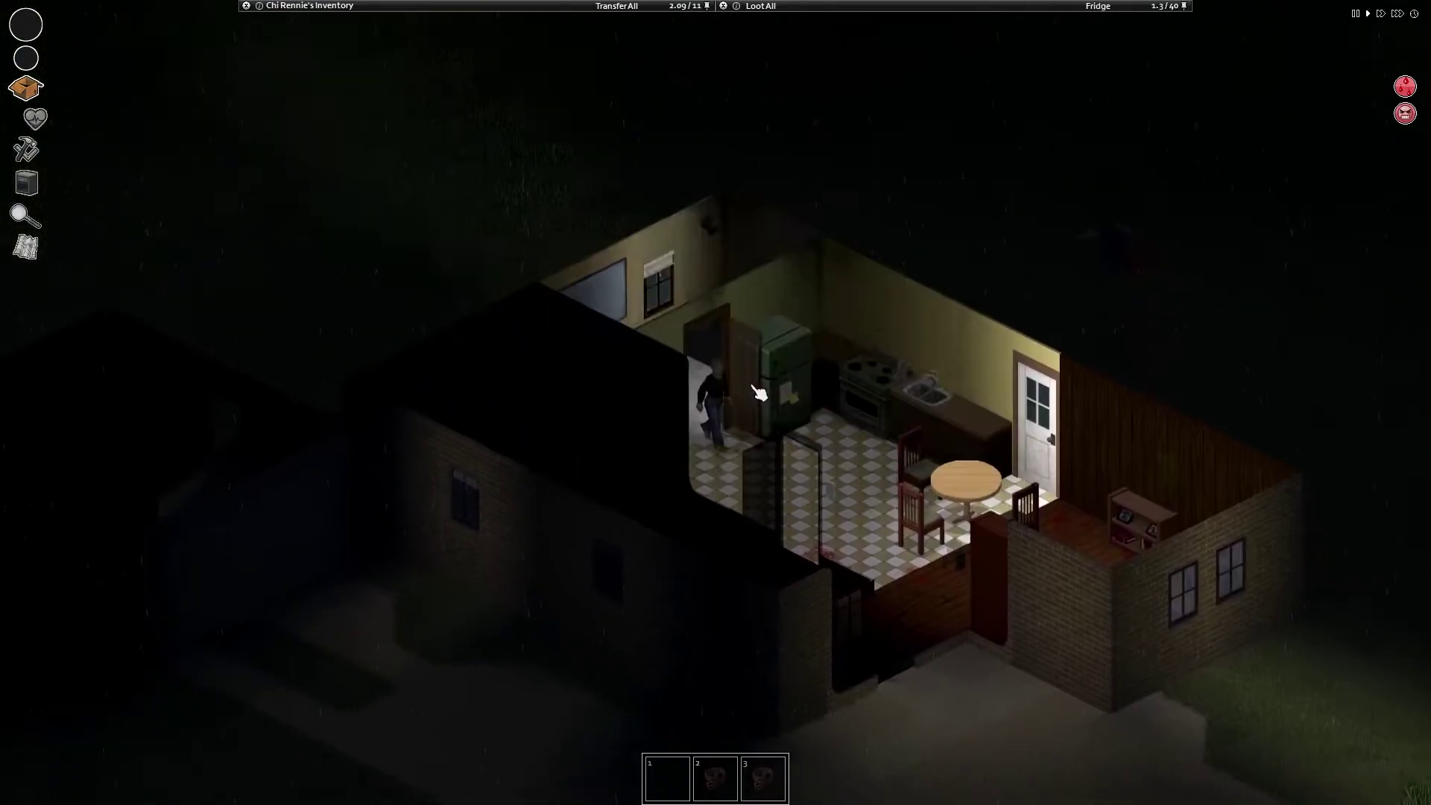
{"action": "key", "text": "d"}
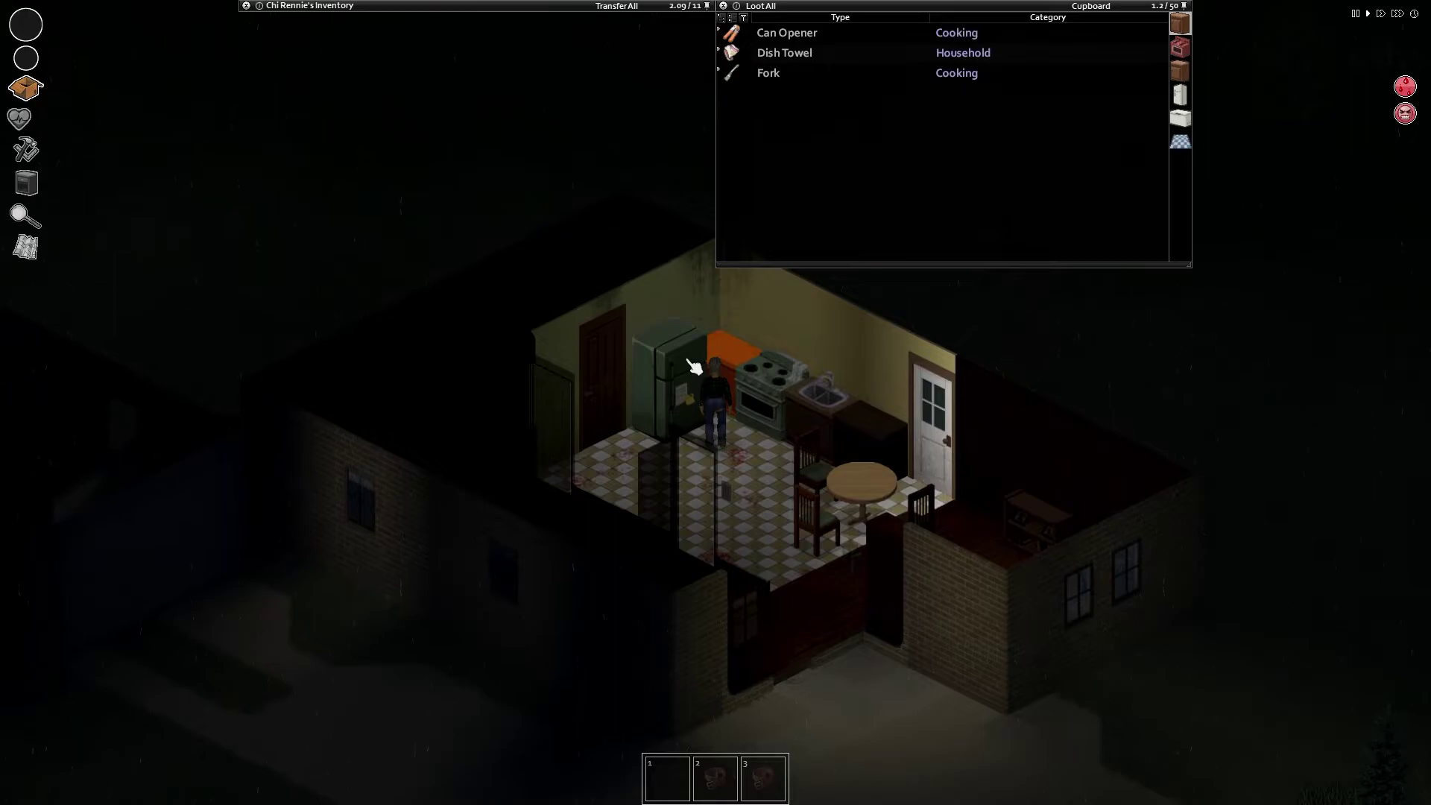
{"action": "key", "text": "a"}
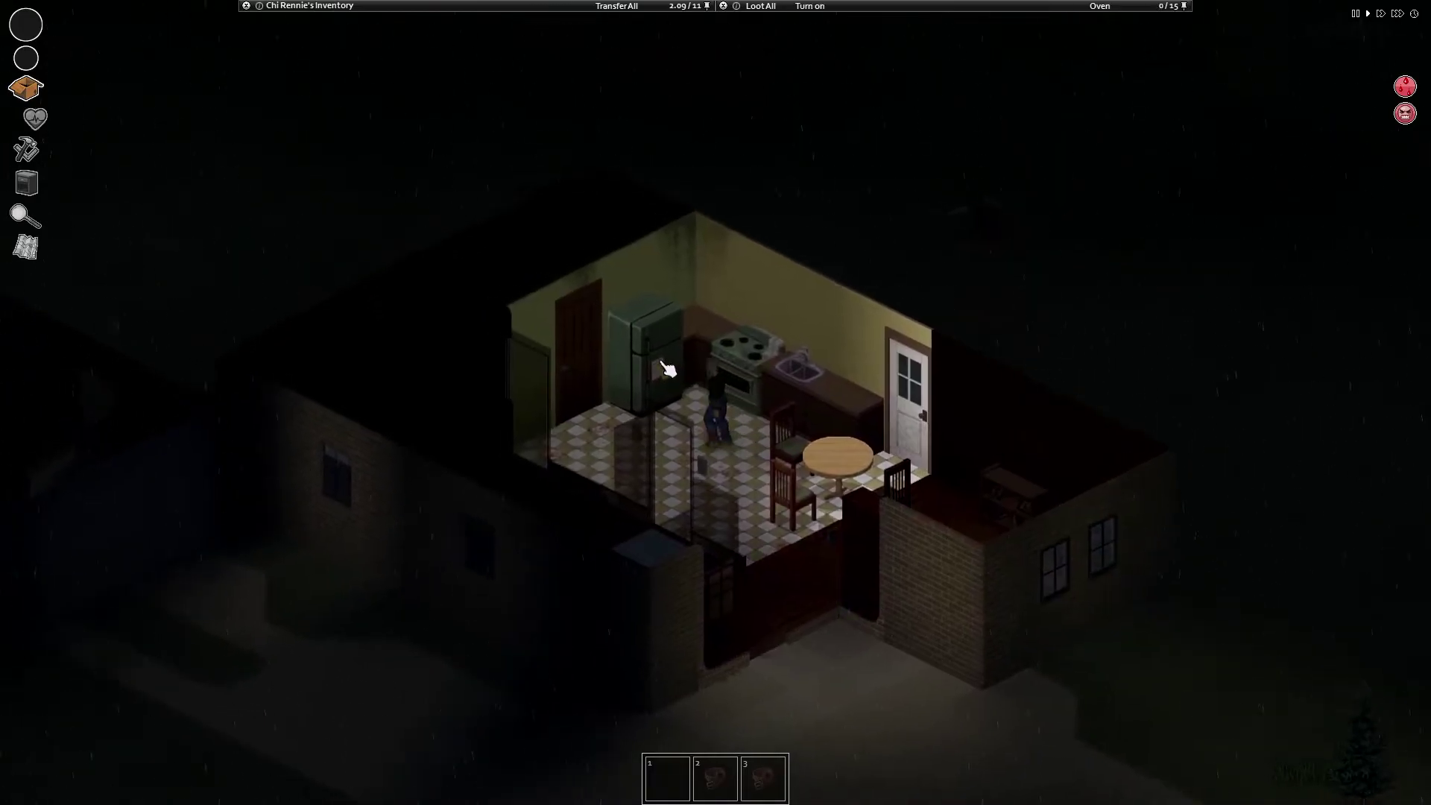
{"action": "key", "text": "s+d"}
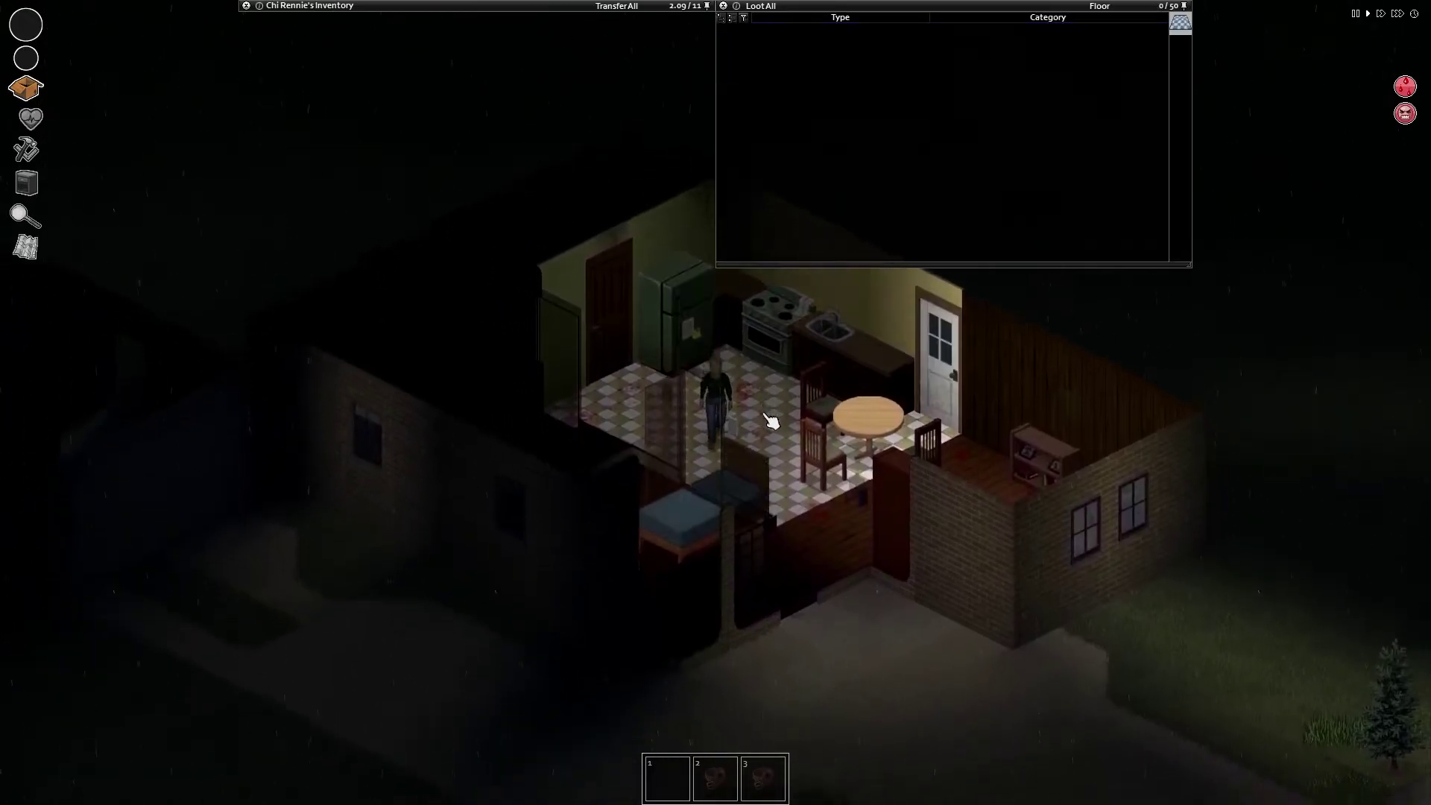
{"action": "key", "text": "w"}
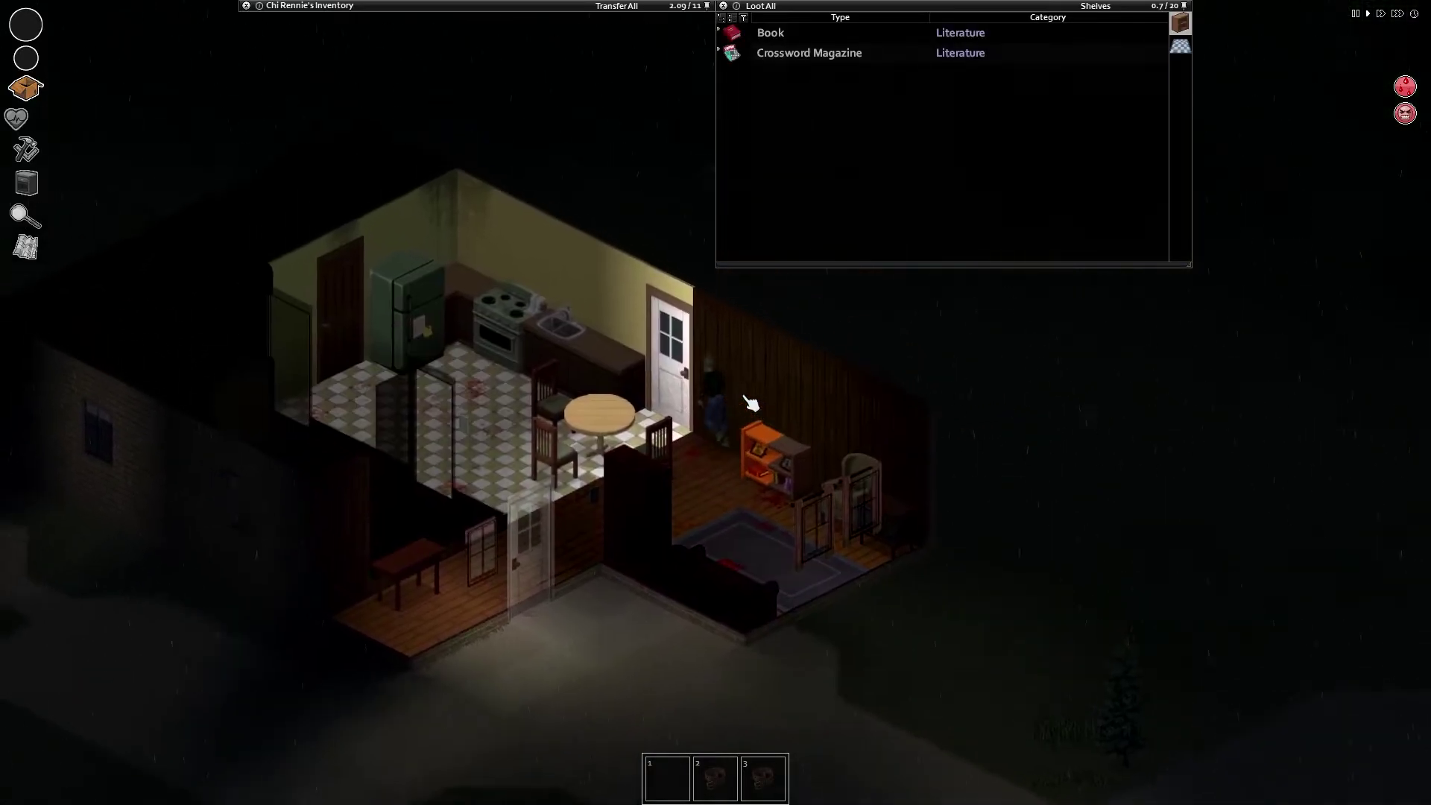
Step: Cross the yard away from the house, past the brick garage
{"action": "key", "text": "w+a"}
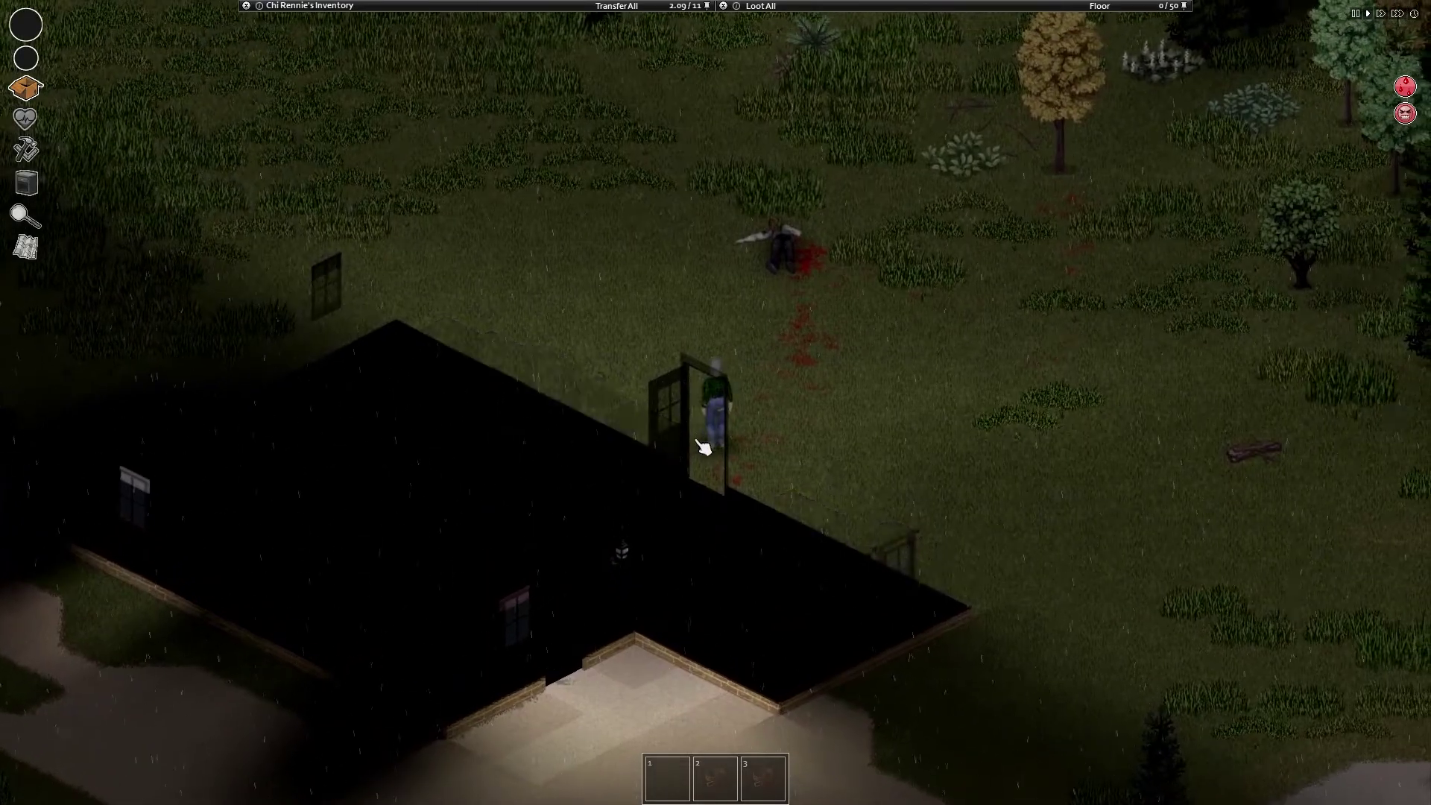
{"action": "key", "text": "w+a"}
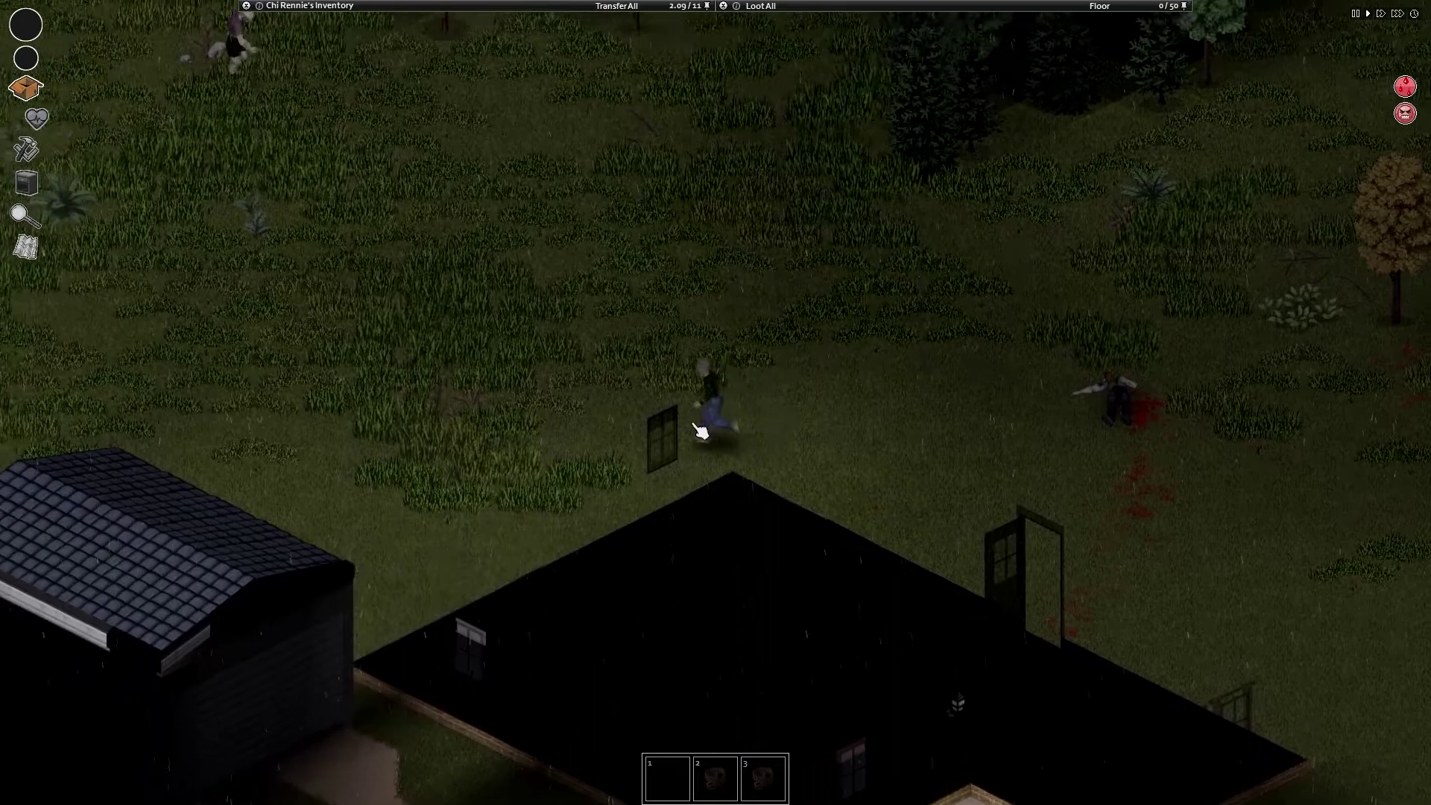
{"action": "key", "text": "s+a"}
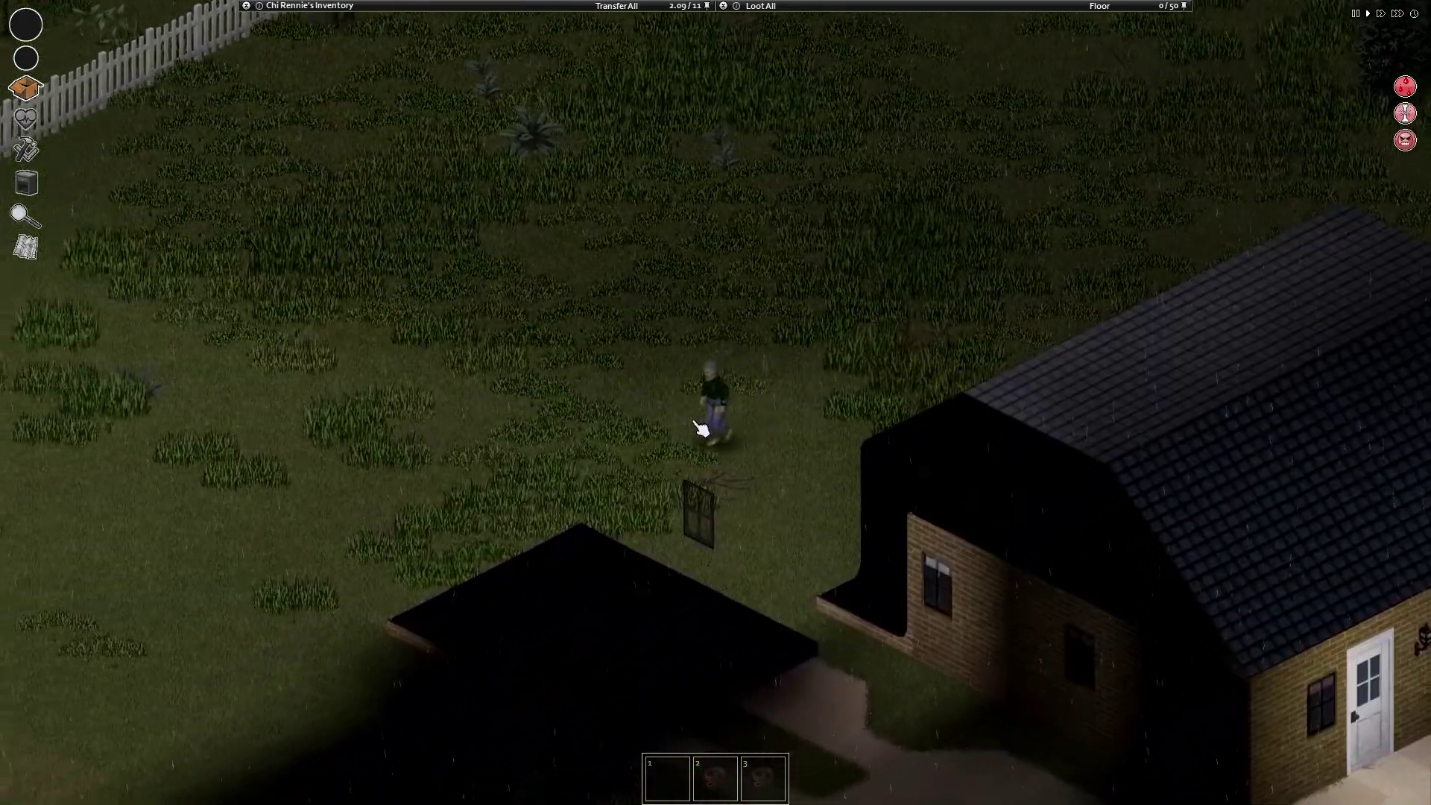
{"action": "key", "text": "s+a"}
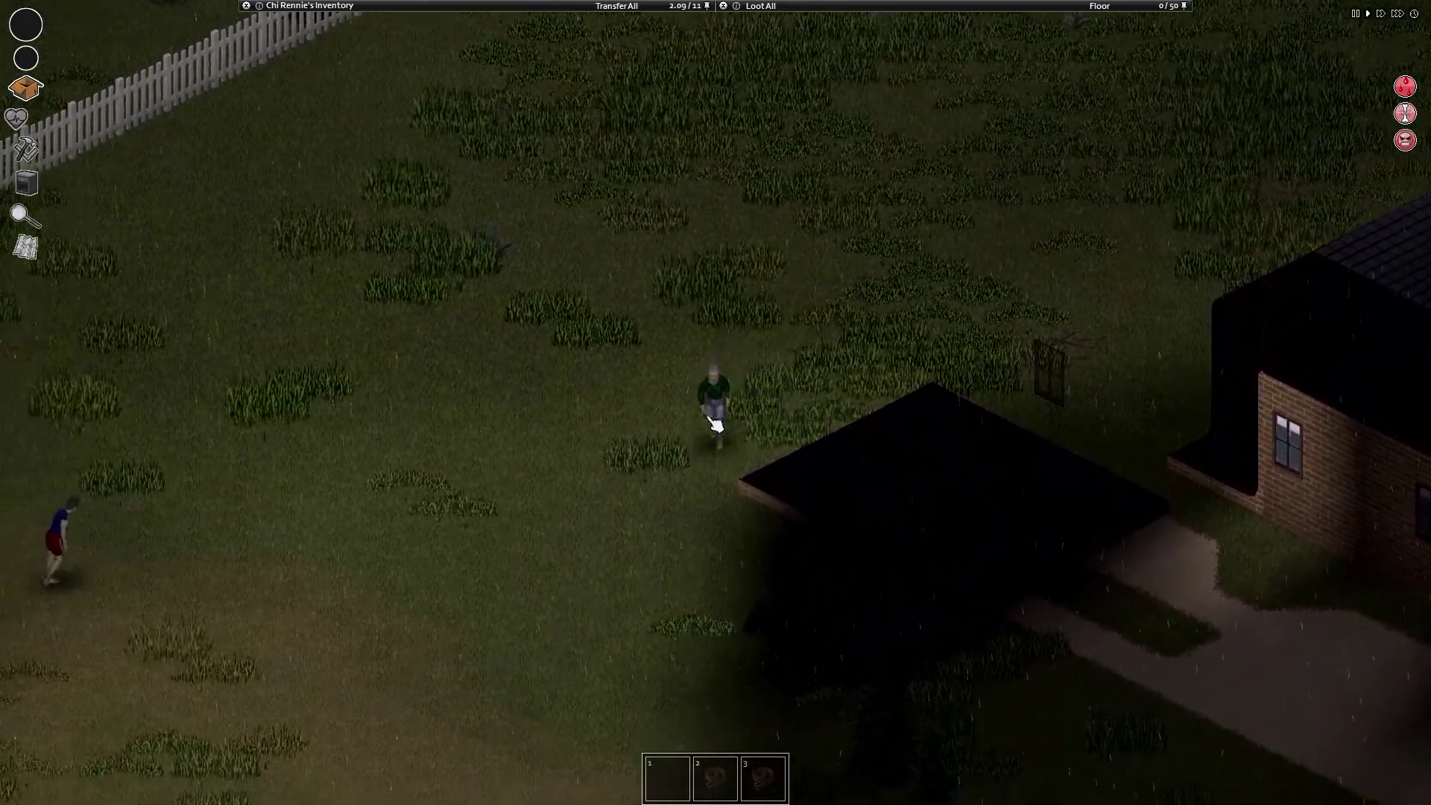
{"action": "key", "text": "s+d"}
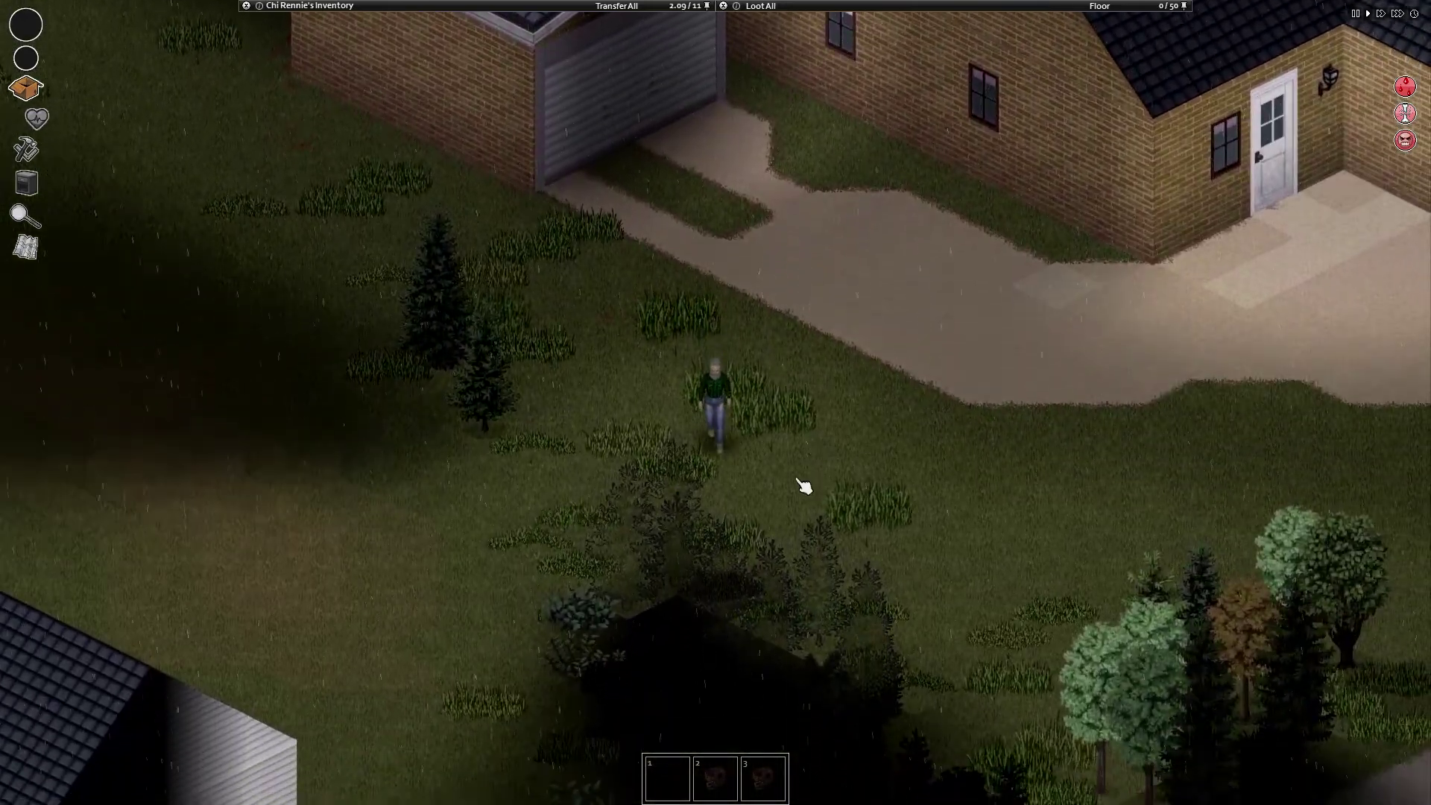
{"action": "key", "text": "s"}
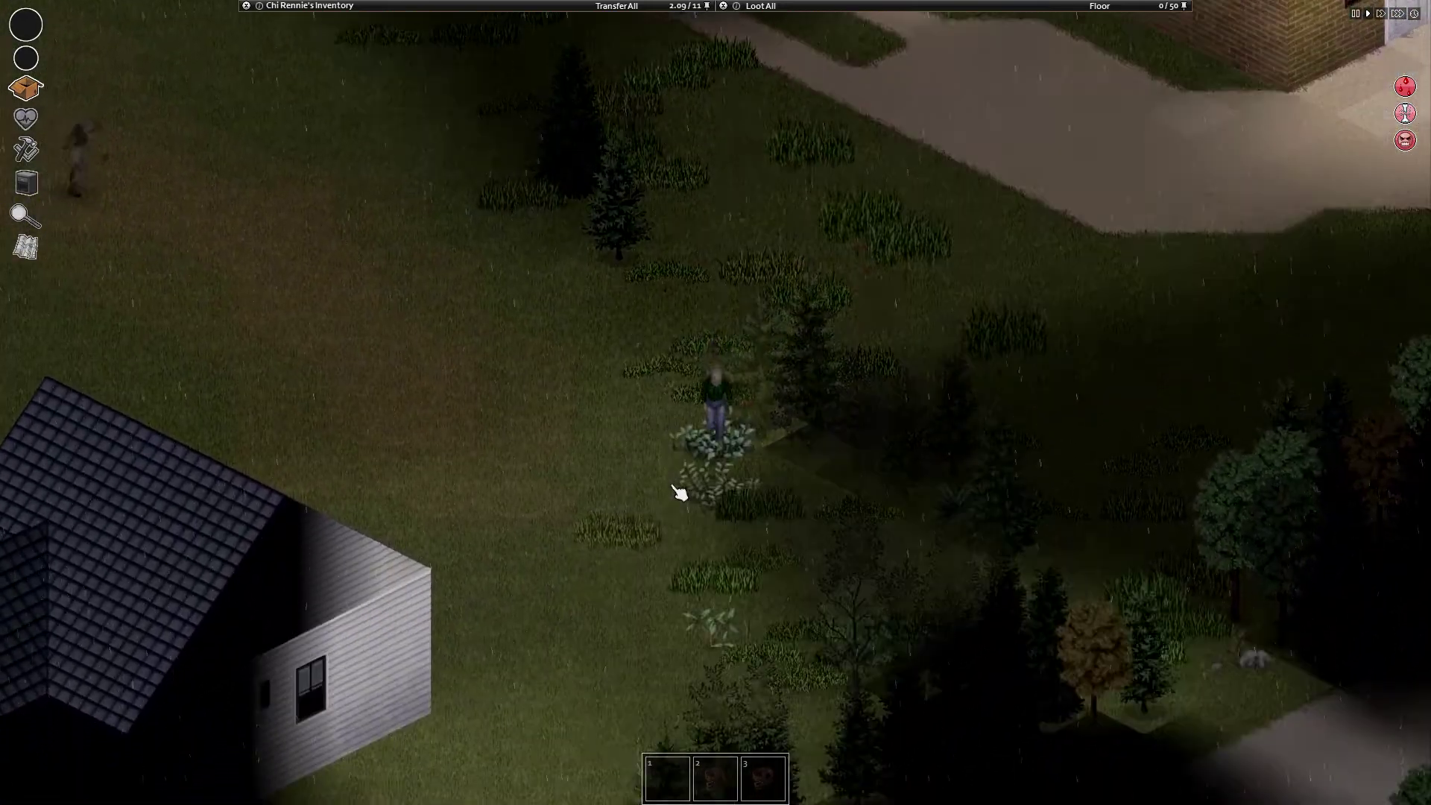
Step: Enter the white house, then flee the zombie across the lawn to the roadside mailbox
{"action": "key", "text": "s+a"}
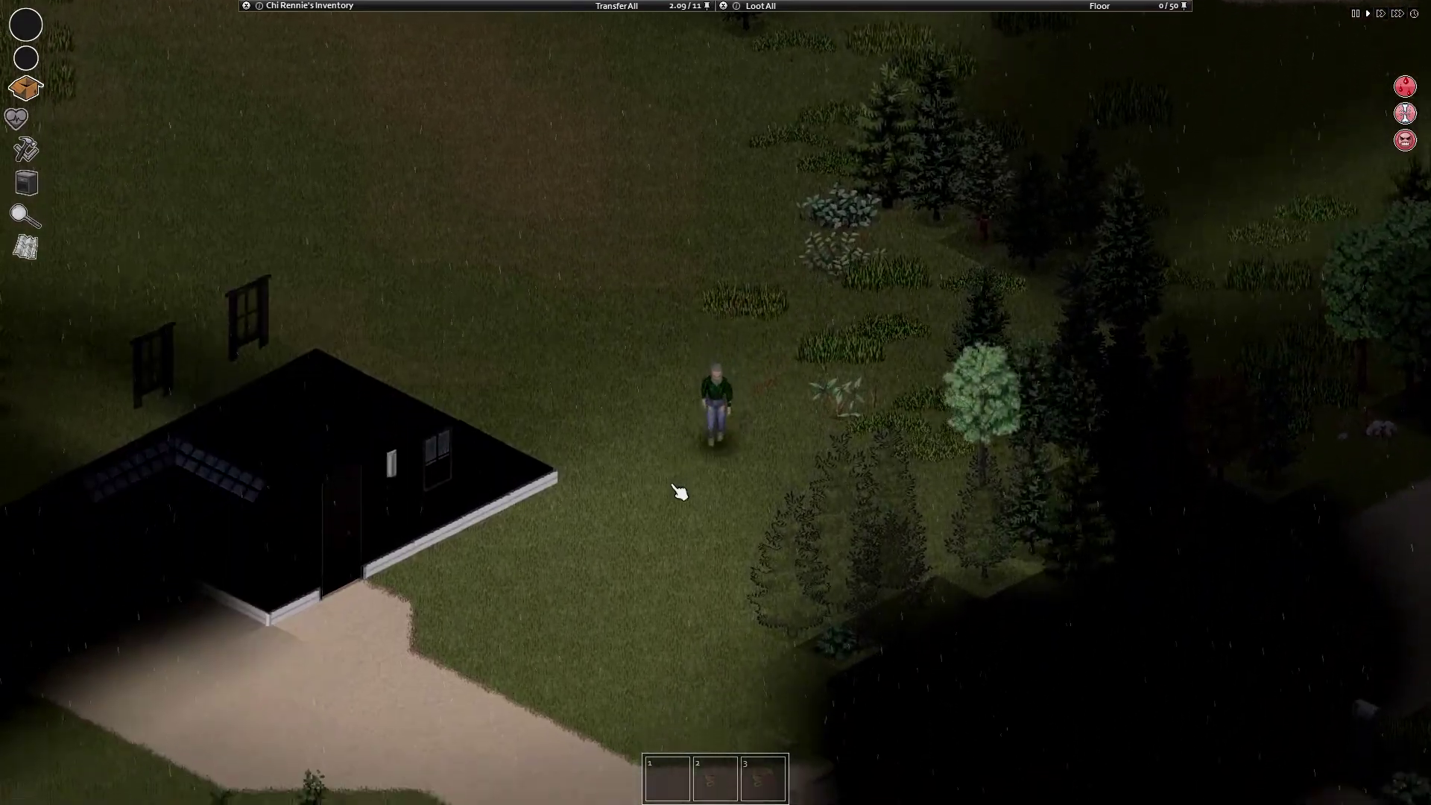
{"action": "key", "text": "a"}
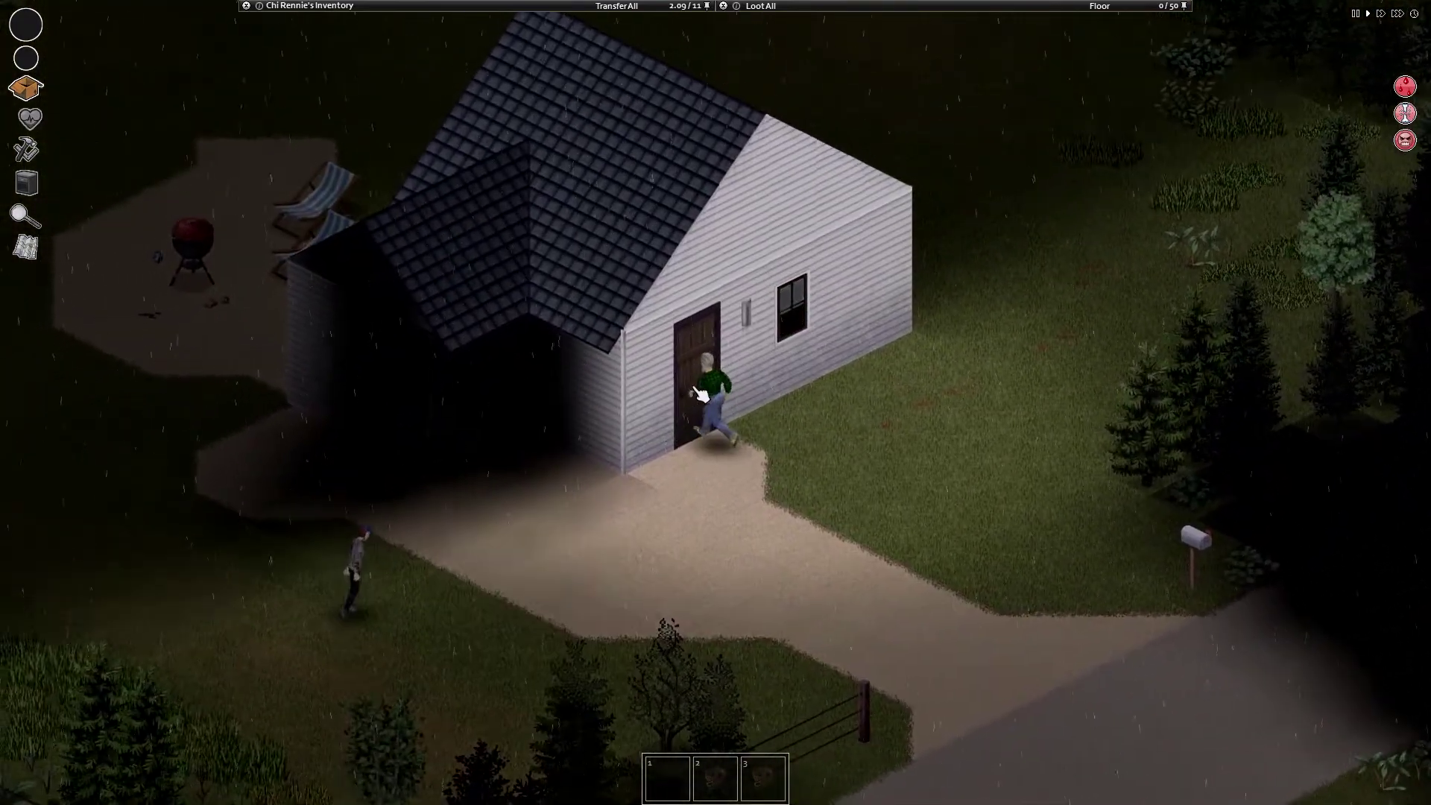
{"action": "key", "text": "w+a"}
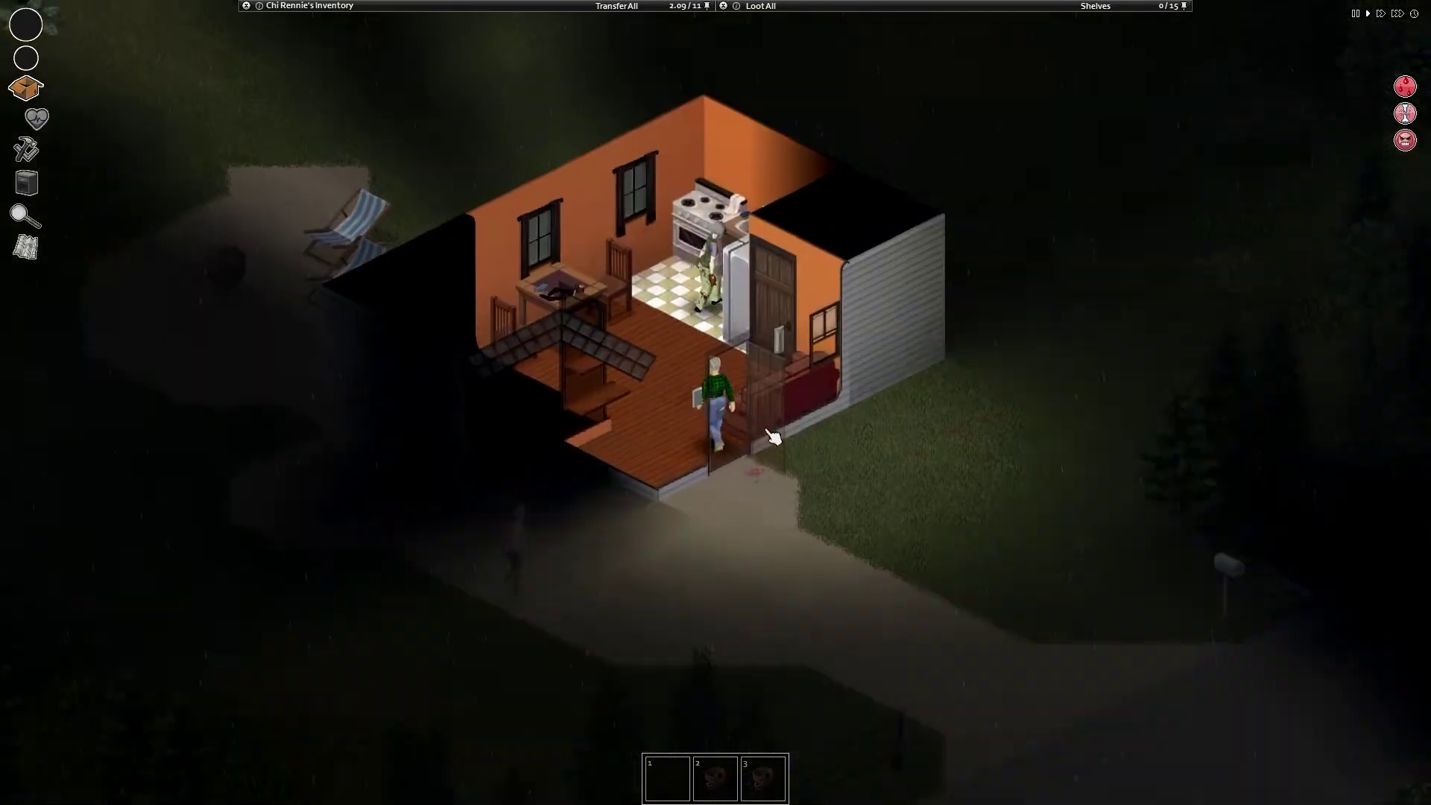
{"action": "key", "text": "s+d"}
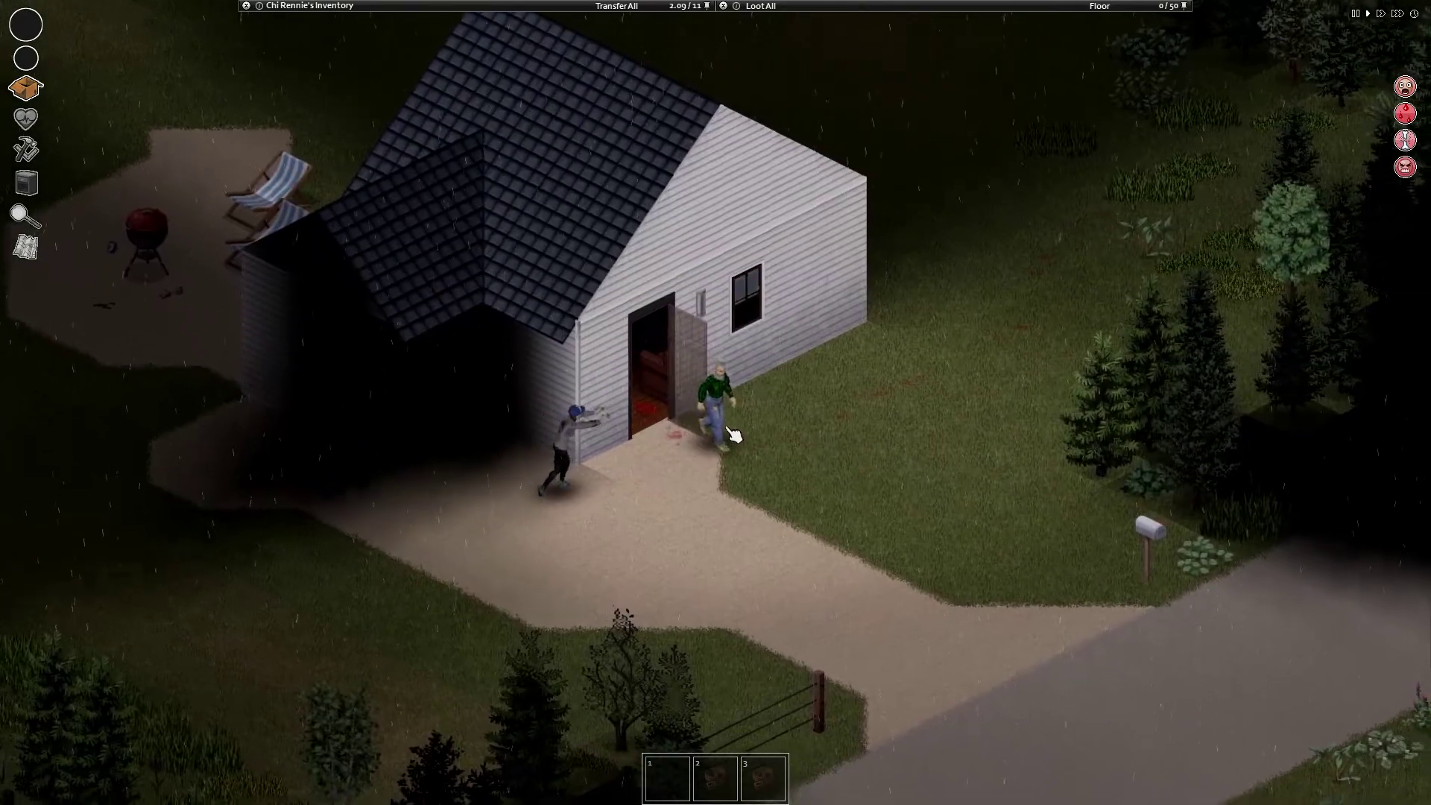
{"action": "key", "text": "d"}
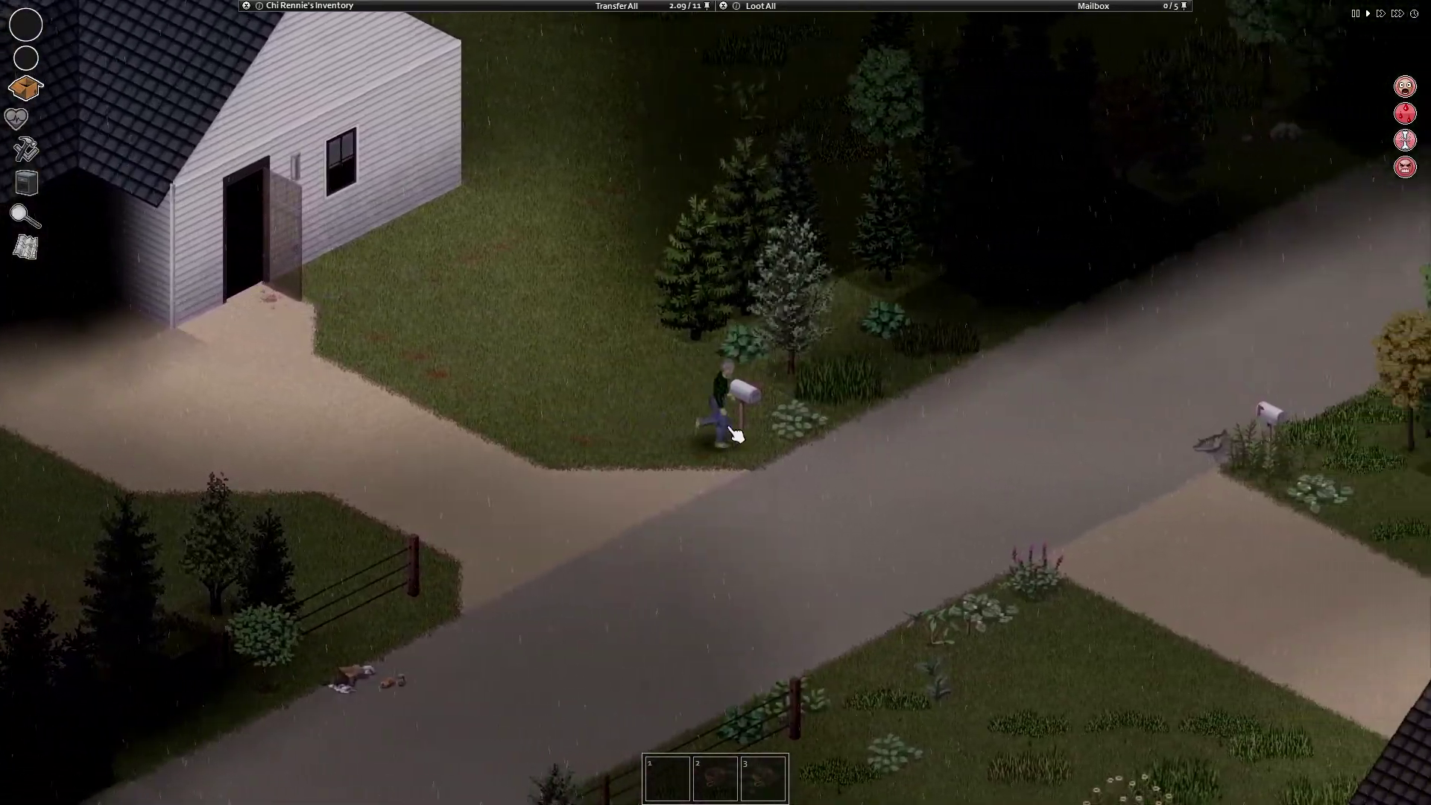
{"action": "key", "text": "d"}
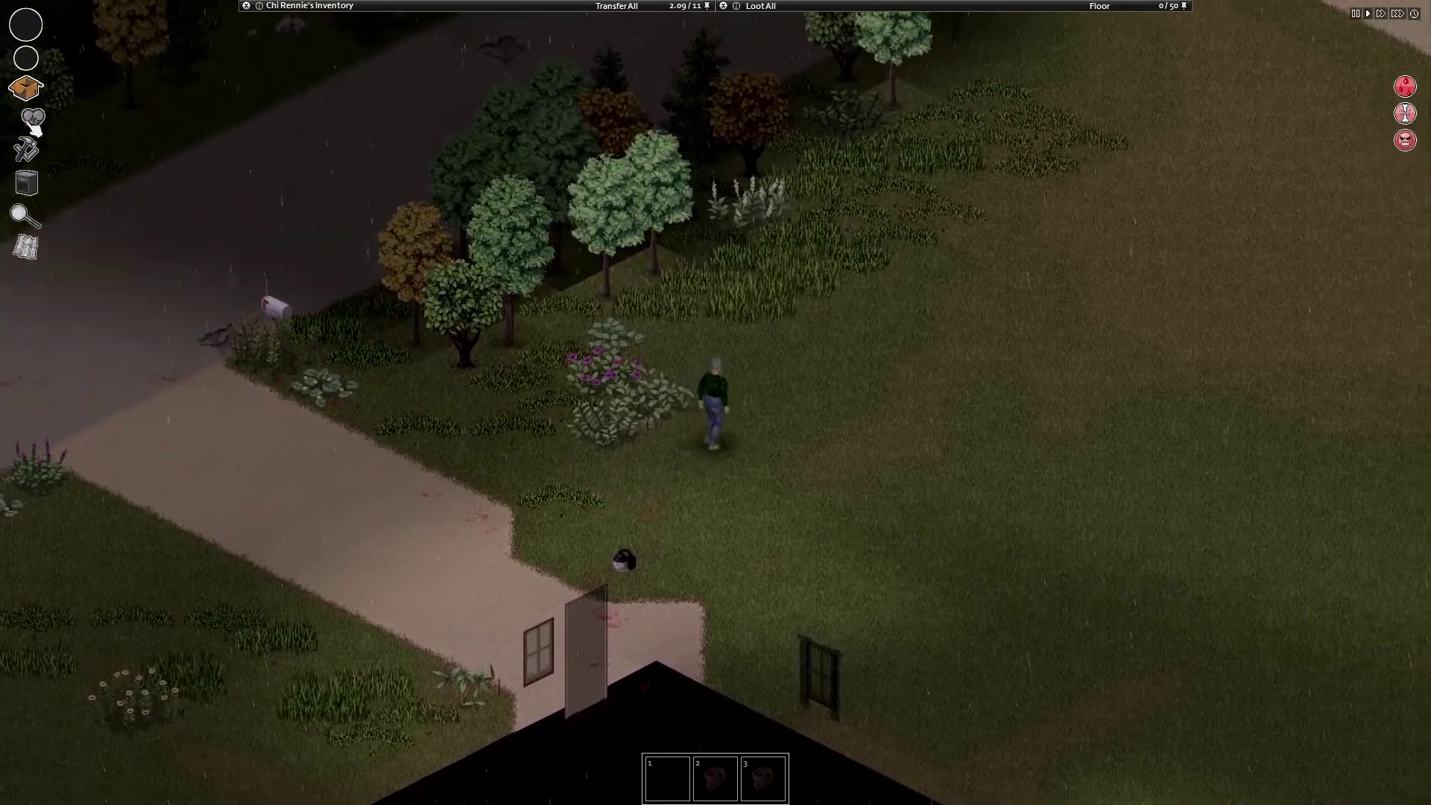
Step: Review the wounds overview, then search the roadside garbage bin and mailbox
{"action": "left_click", "coordinate": [34, 127]}
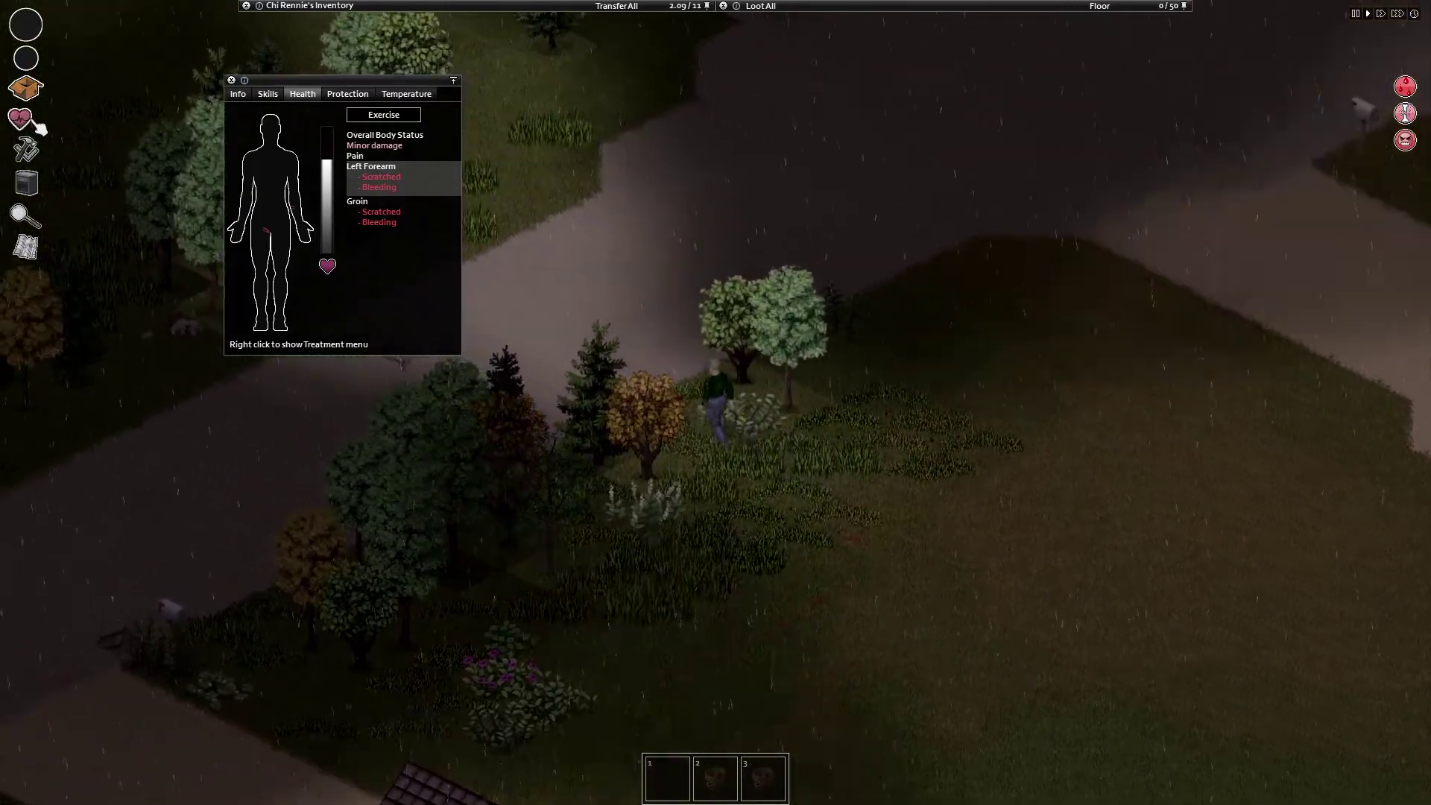
{"action": "left_click", "coordinate": [37, 119]}
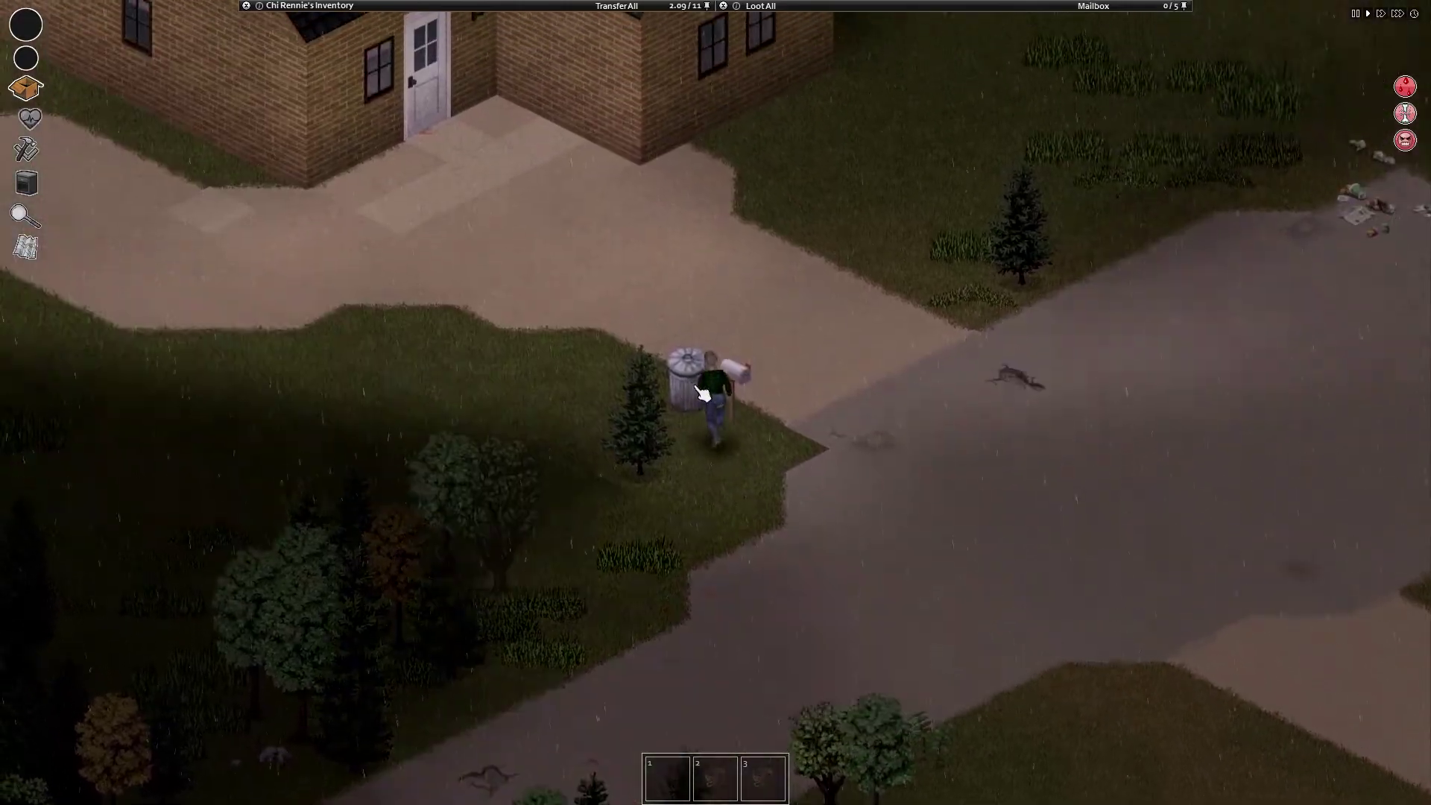
{"action": "left_click", "coordinate": [707, 408]}
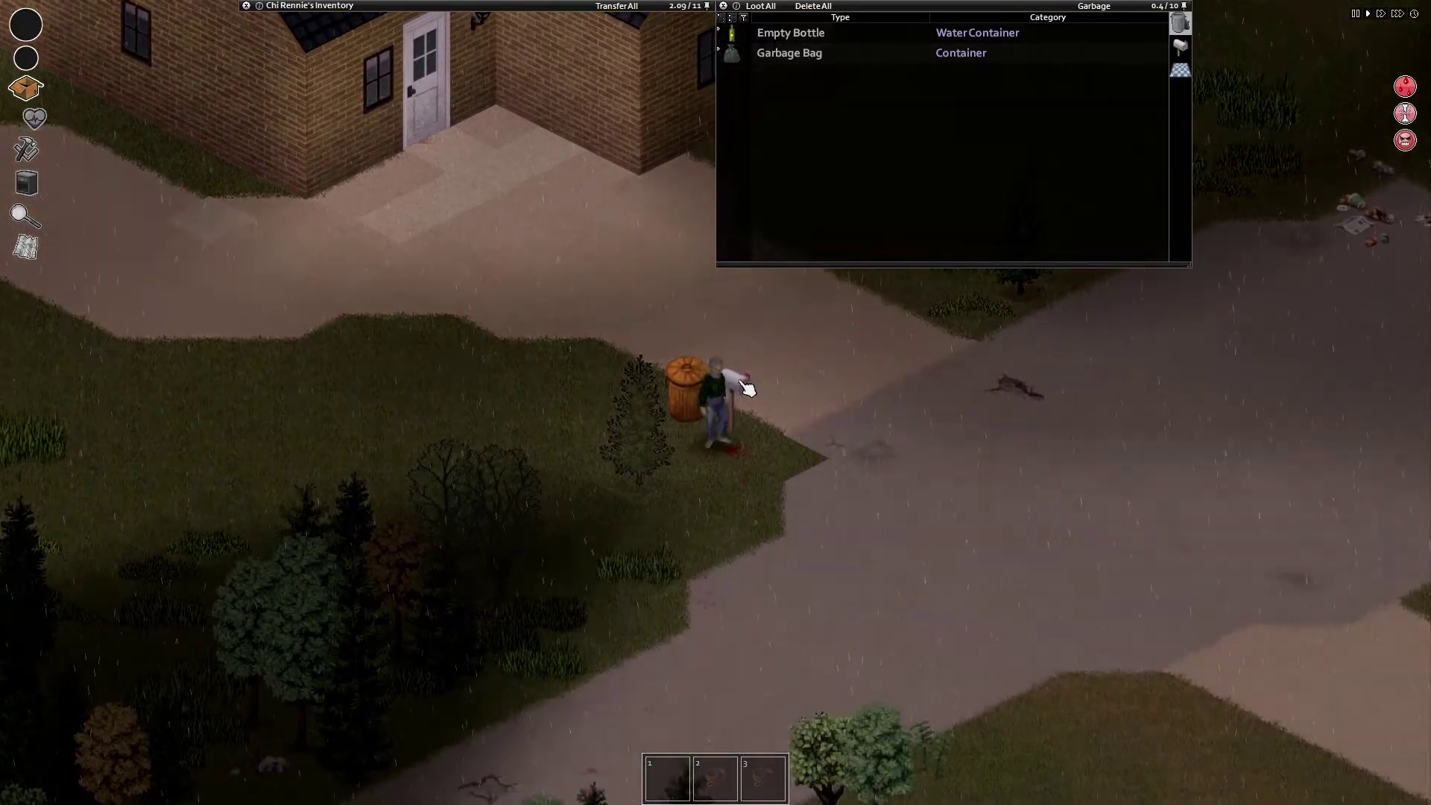
{"action": "left_click", "coordinate": [748, 391]}
{"action": "key", "text": "d"}
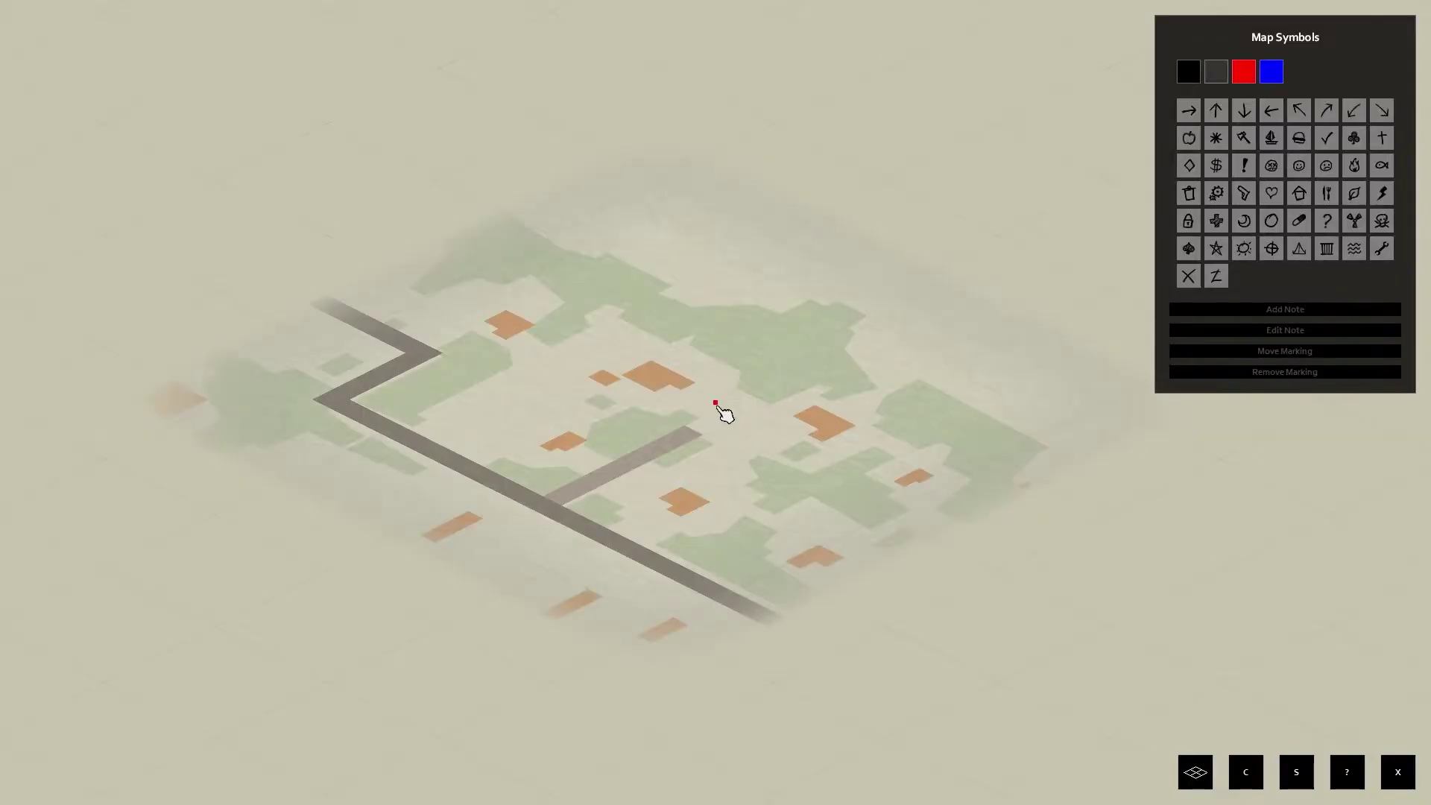
{"action": "scroll", "coordinate": [715, 407], "scroll_direction": "down", "scroll_amount": 5}
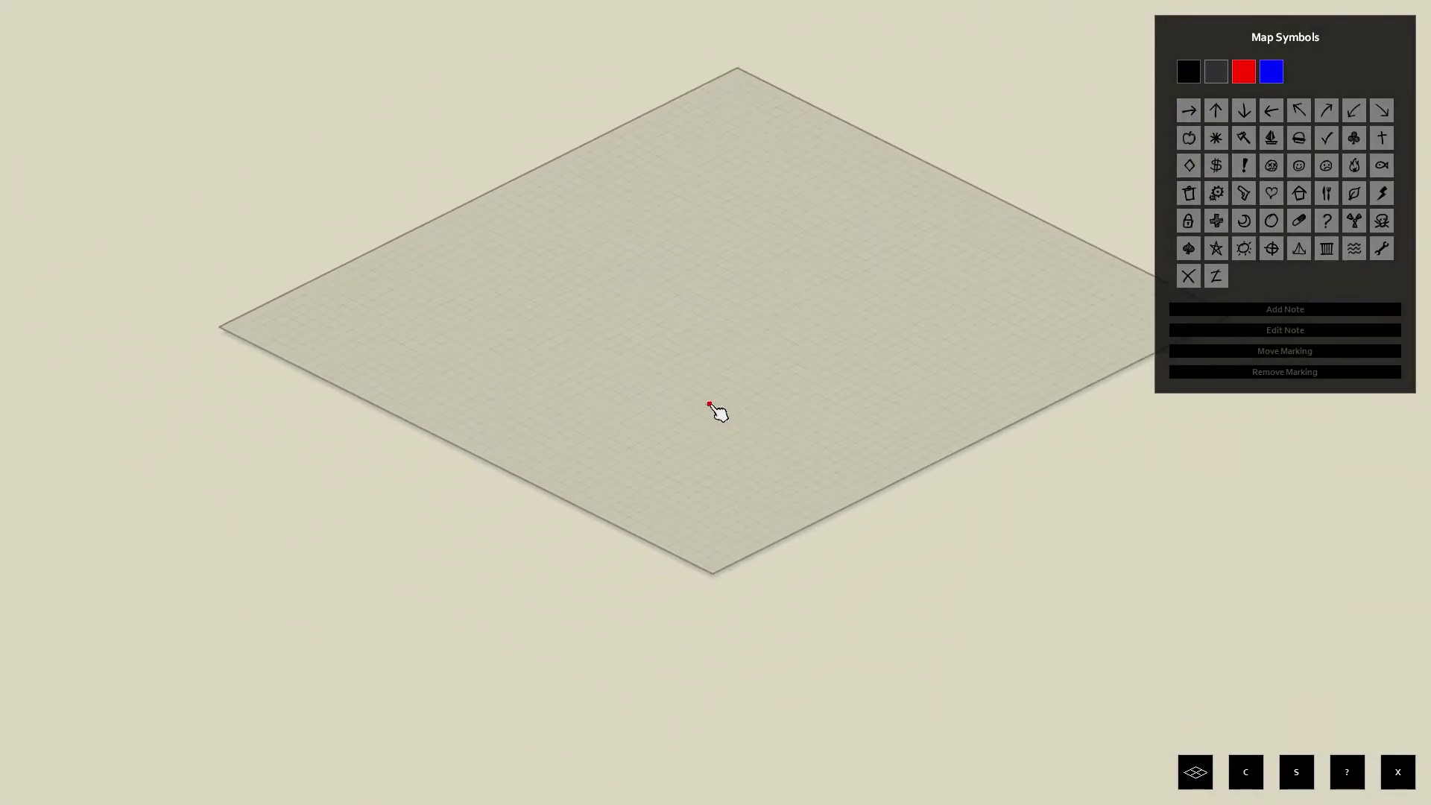
Step: Close the map and floor loot window, then walk through the front door of the house on the right
{"action": "key", "text": "m"}
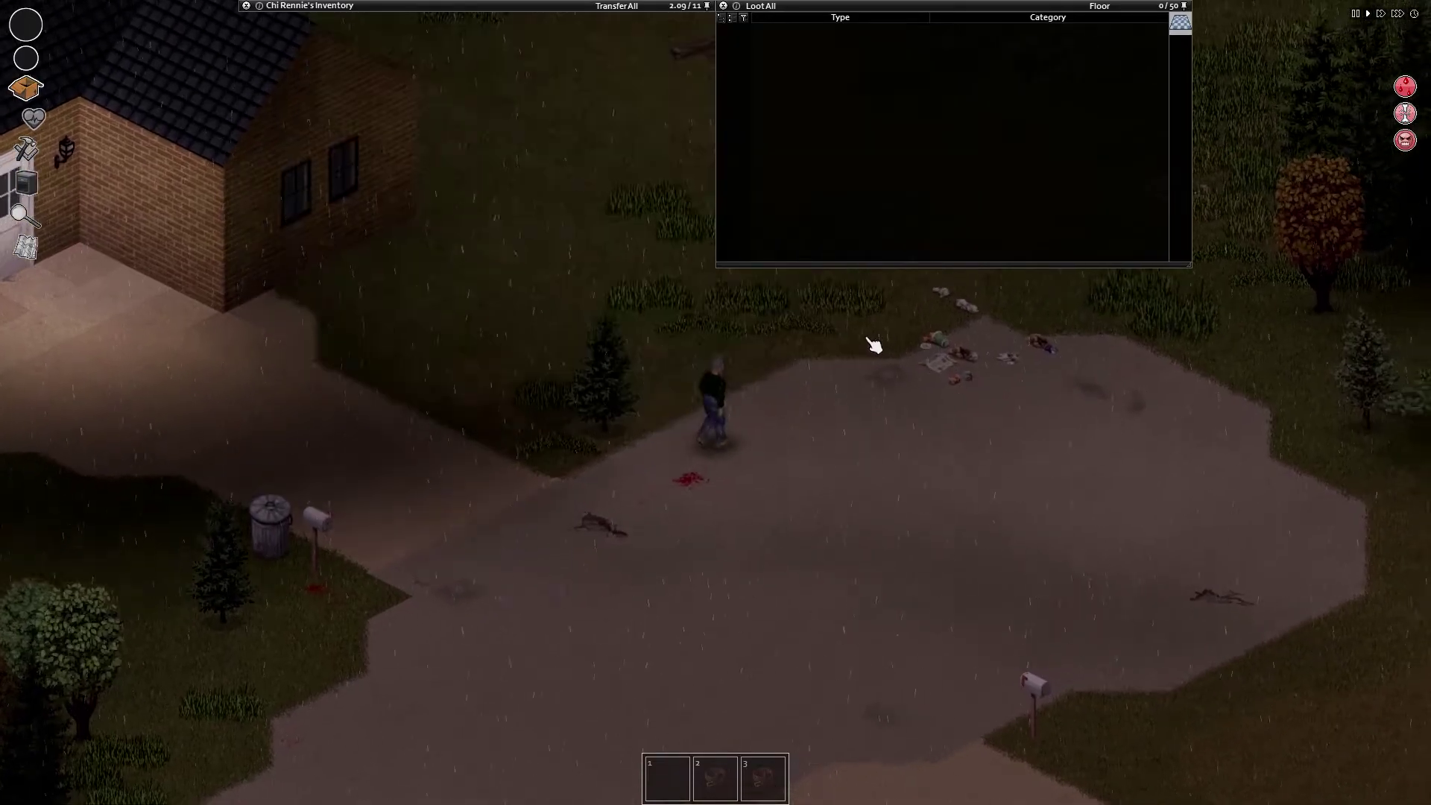
{"action": "key", "text": "s"}
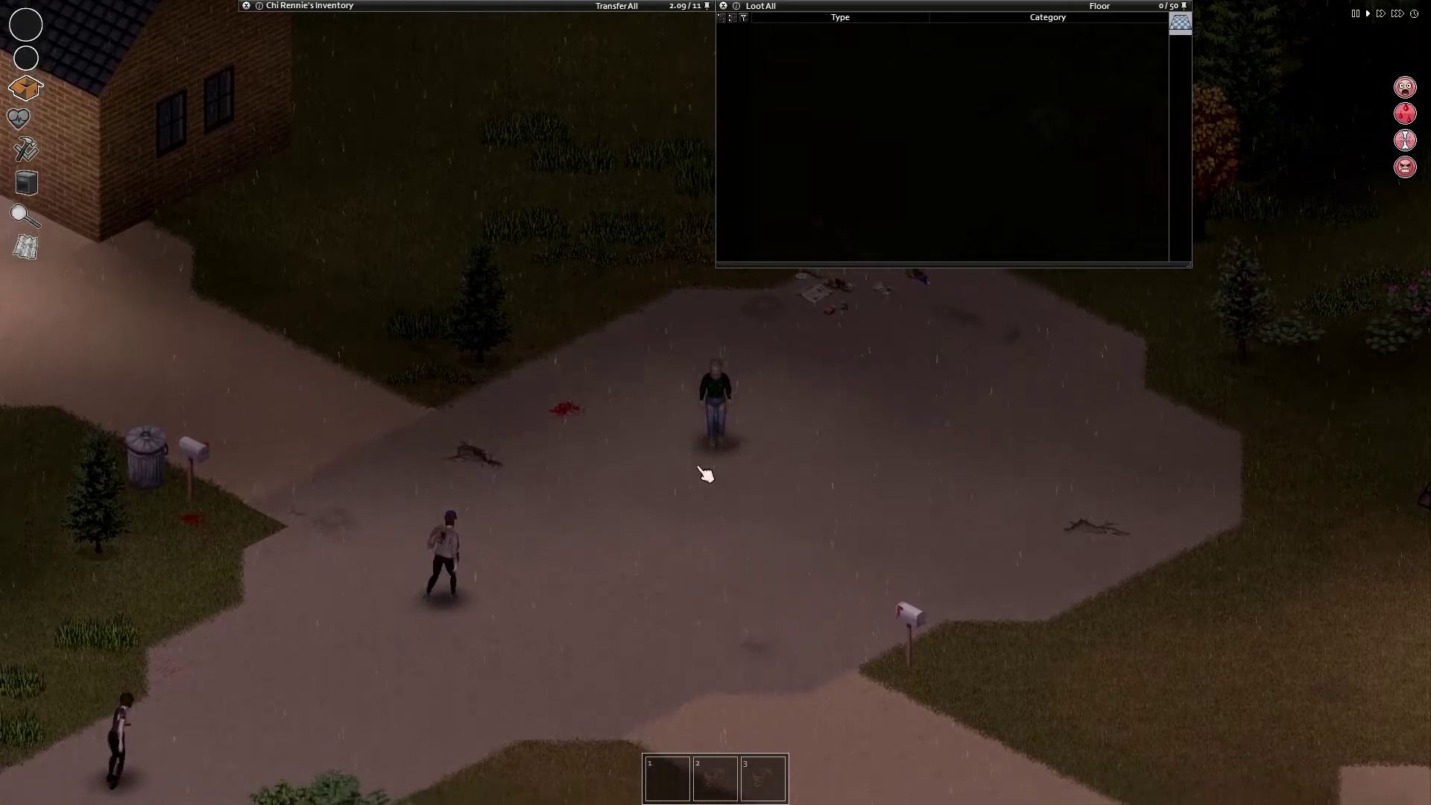
{"action": "left_click", "coordinate": [724, 7]}
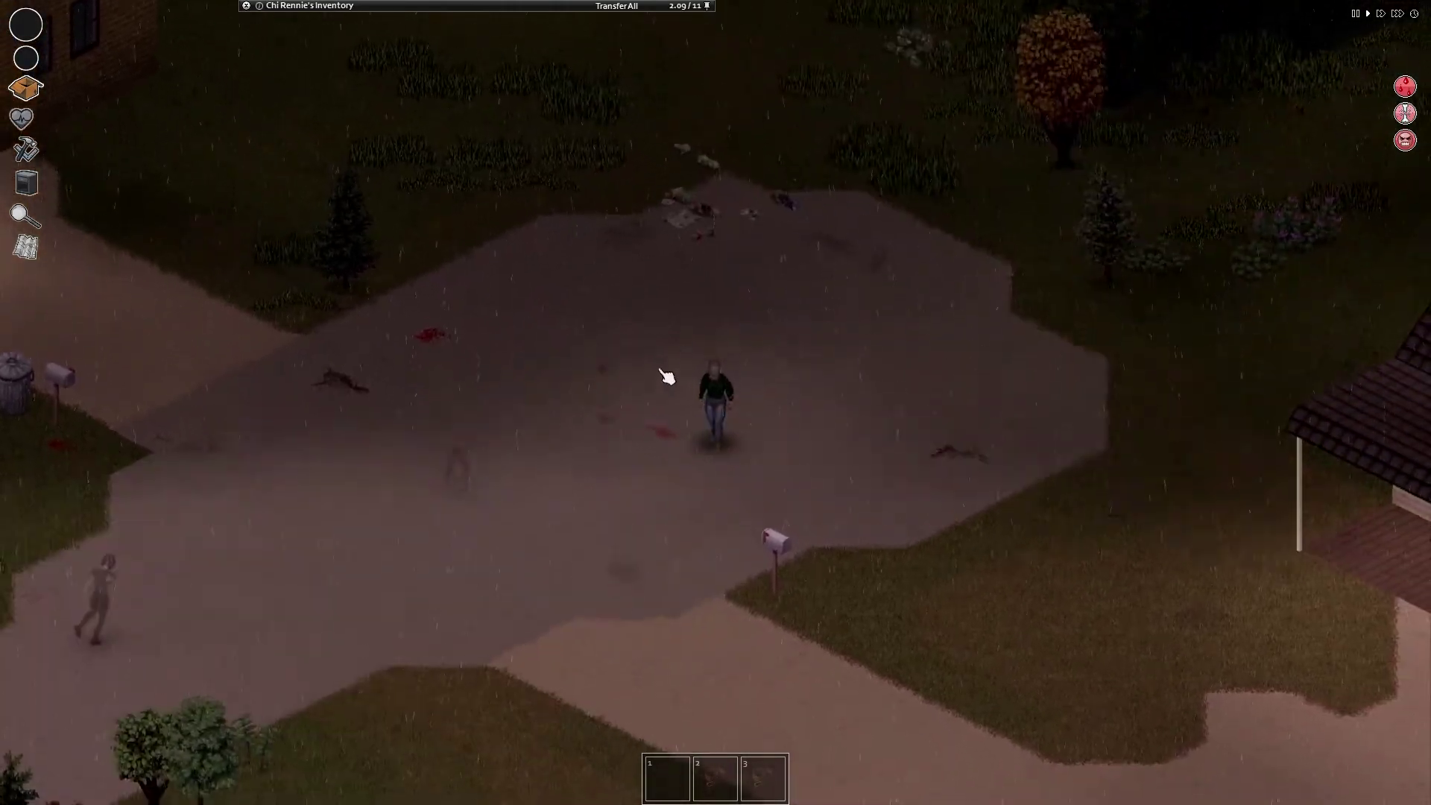
{"action": "key", "text": "d"}
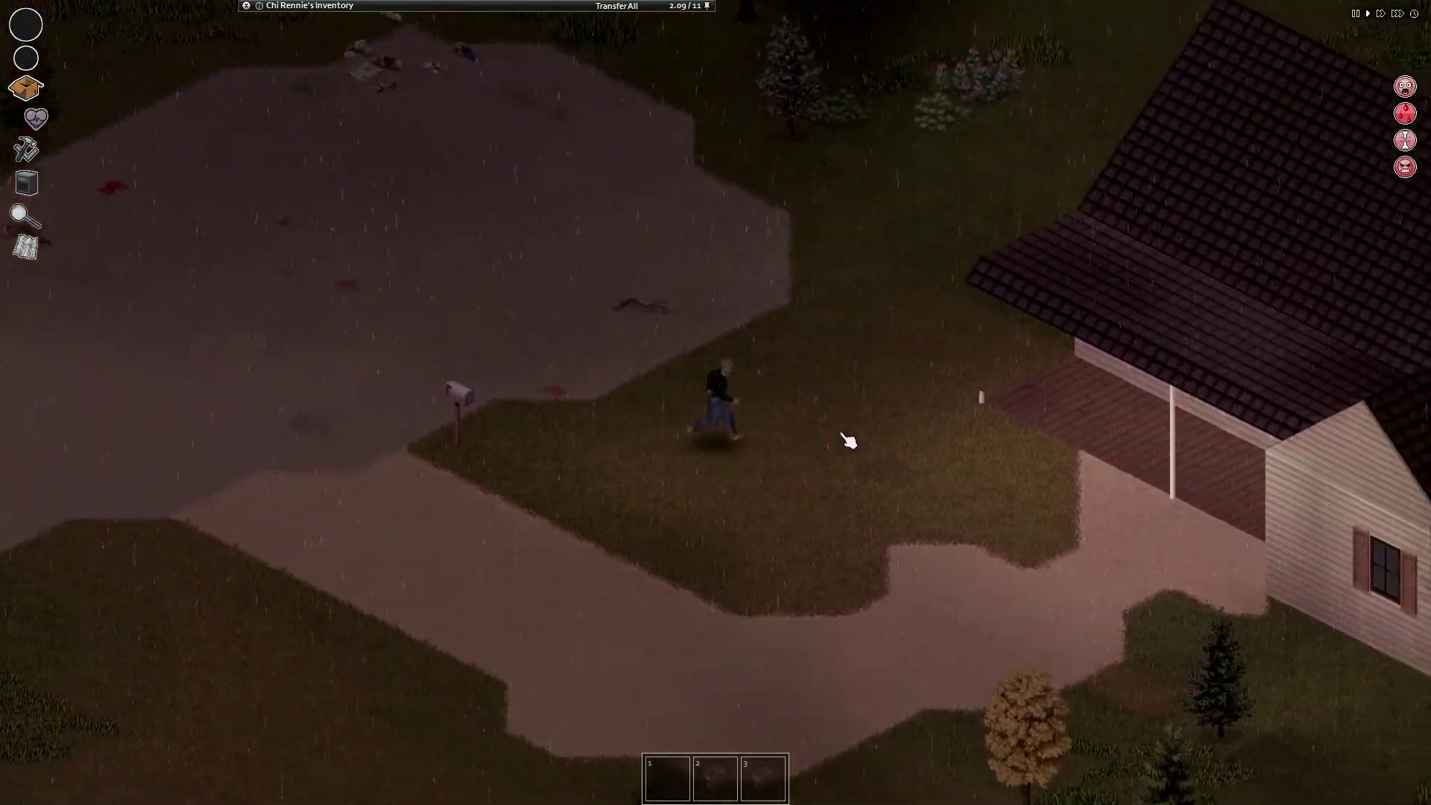
{"action": "key", "text": "d"}
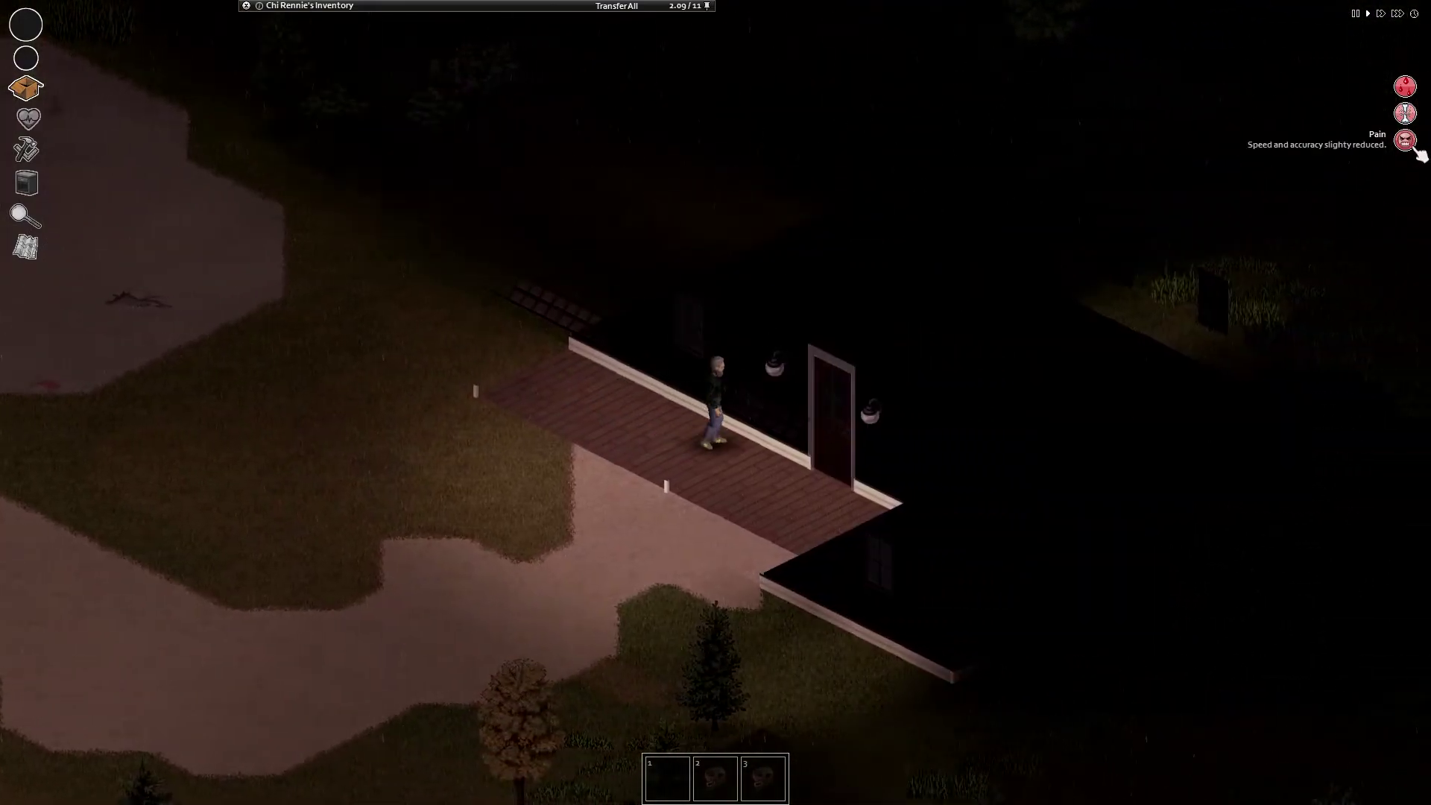
{"action": "key", "text": "d"}
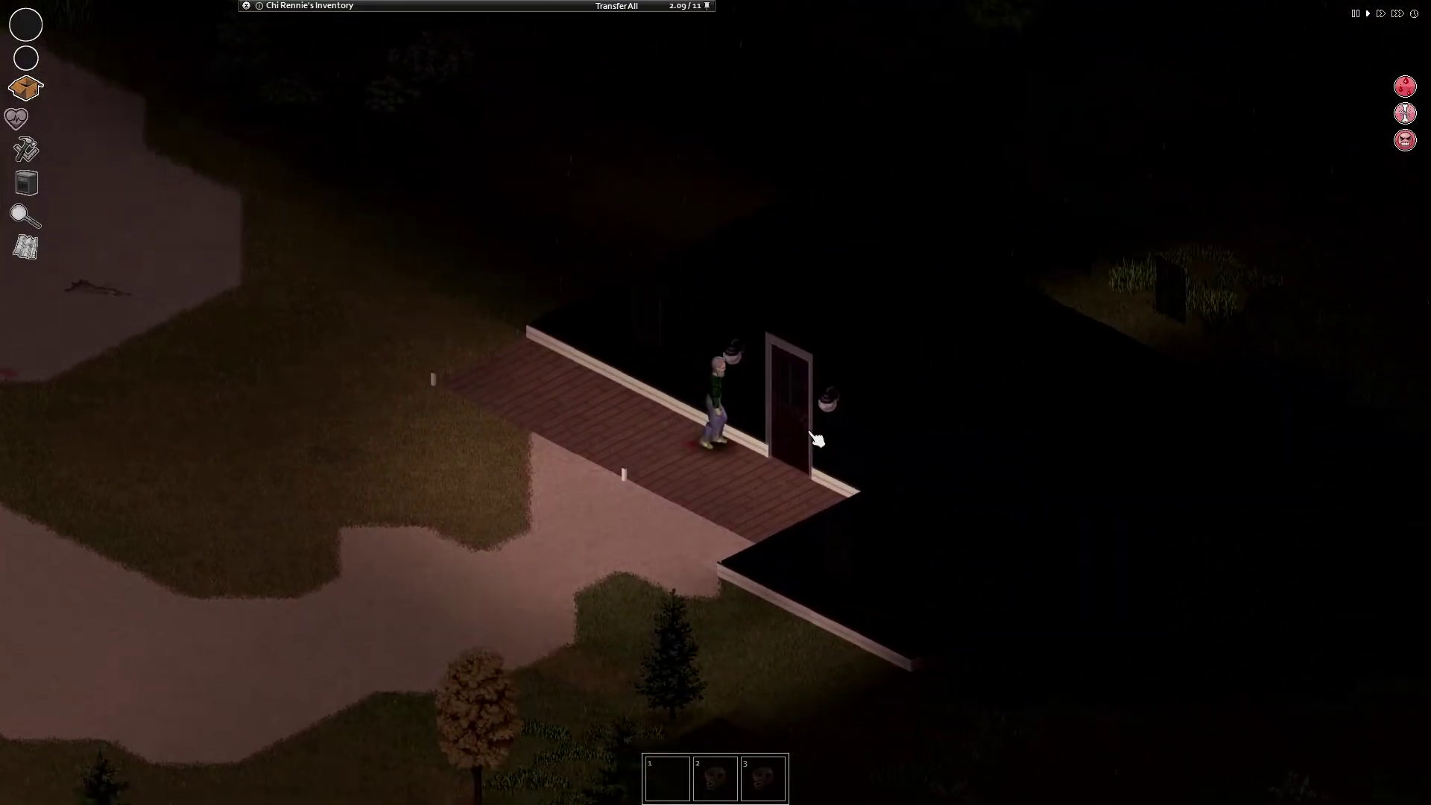
Step: Reach the living-room bookshelf and grab Trapping Vol. 3 into the inventory
{"action": "key", "text": "e"}
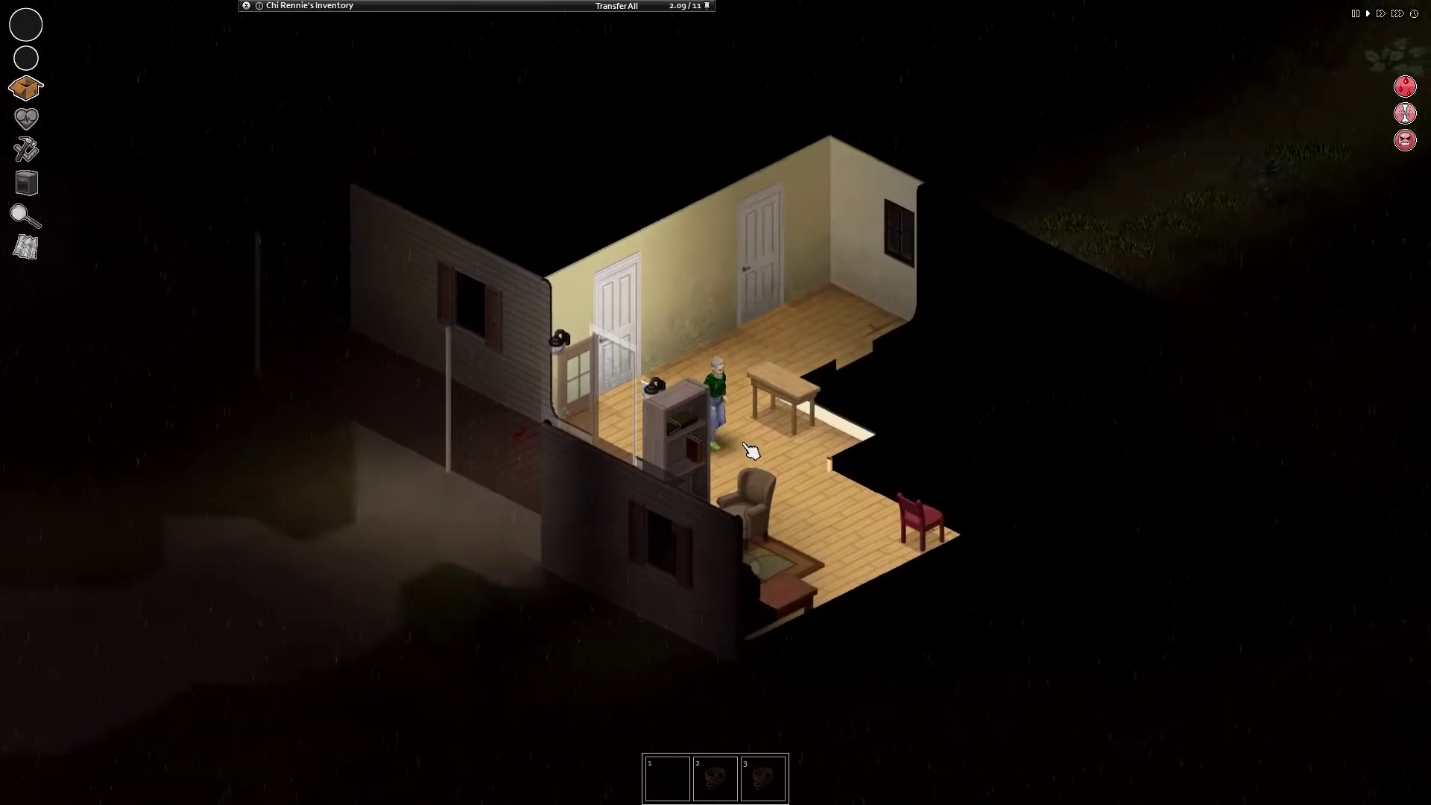
{"action": "key", "text": "d"}
{"action": "key", "text": "a"}
{"action": "key", "text": "d"}
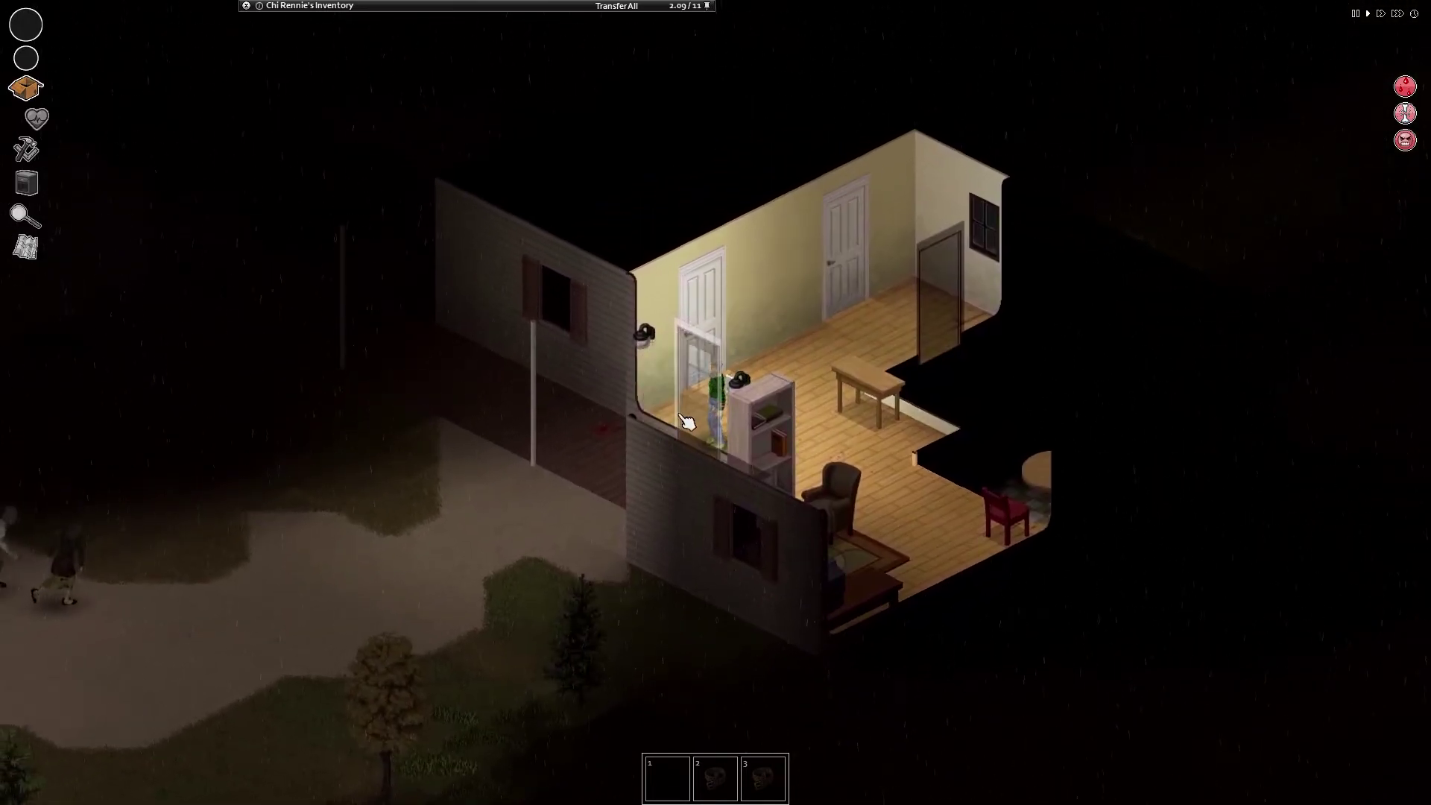
{"action": "key", "text": "w"}
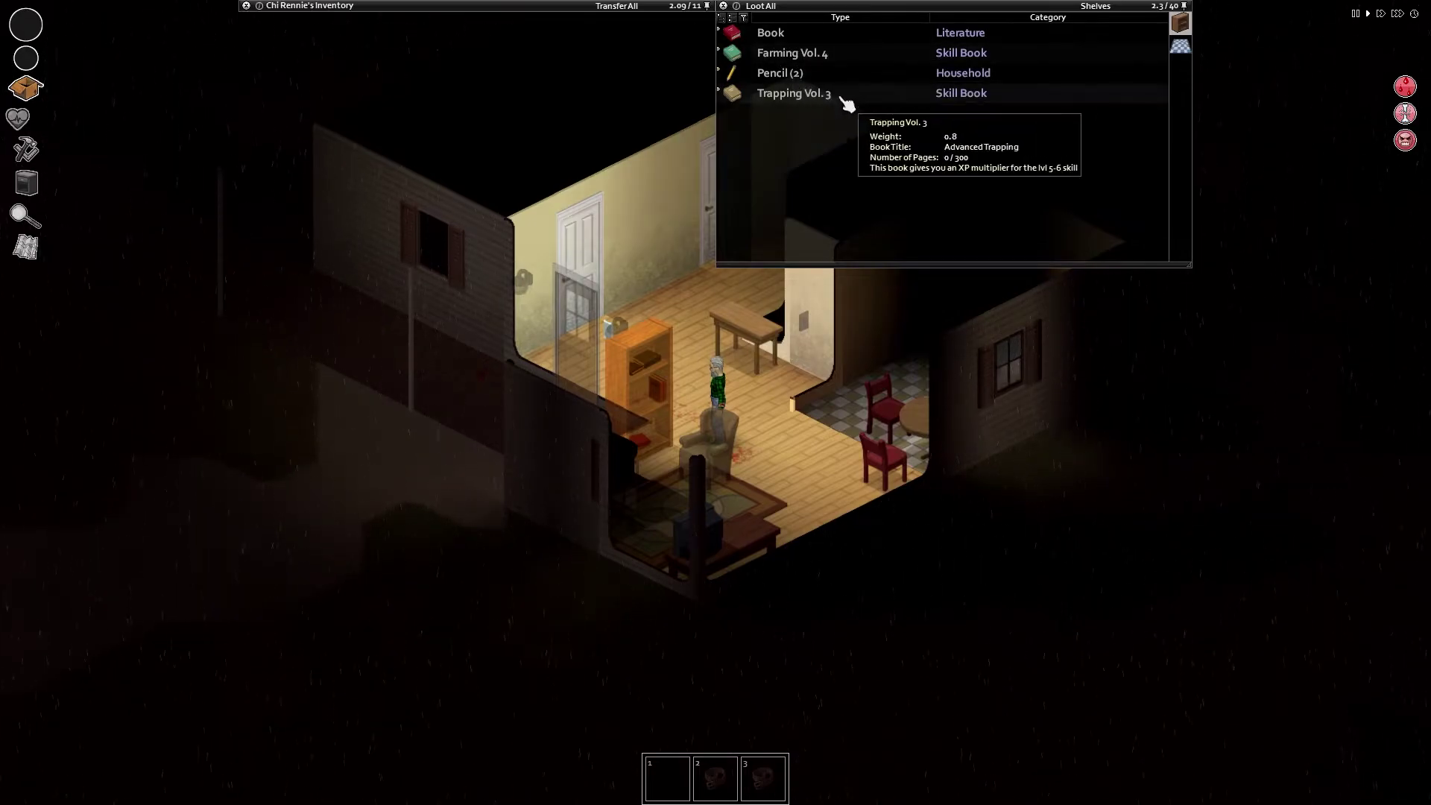
{"action": "right_click", "coordinate": [854, 103]}
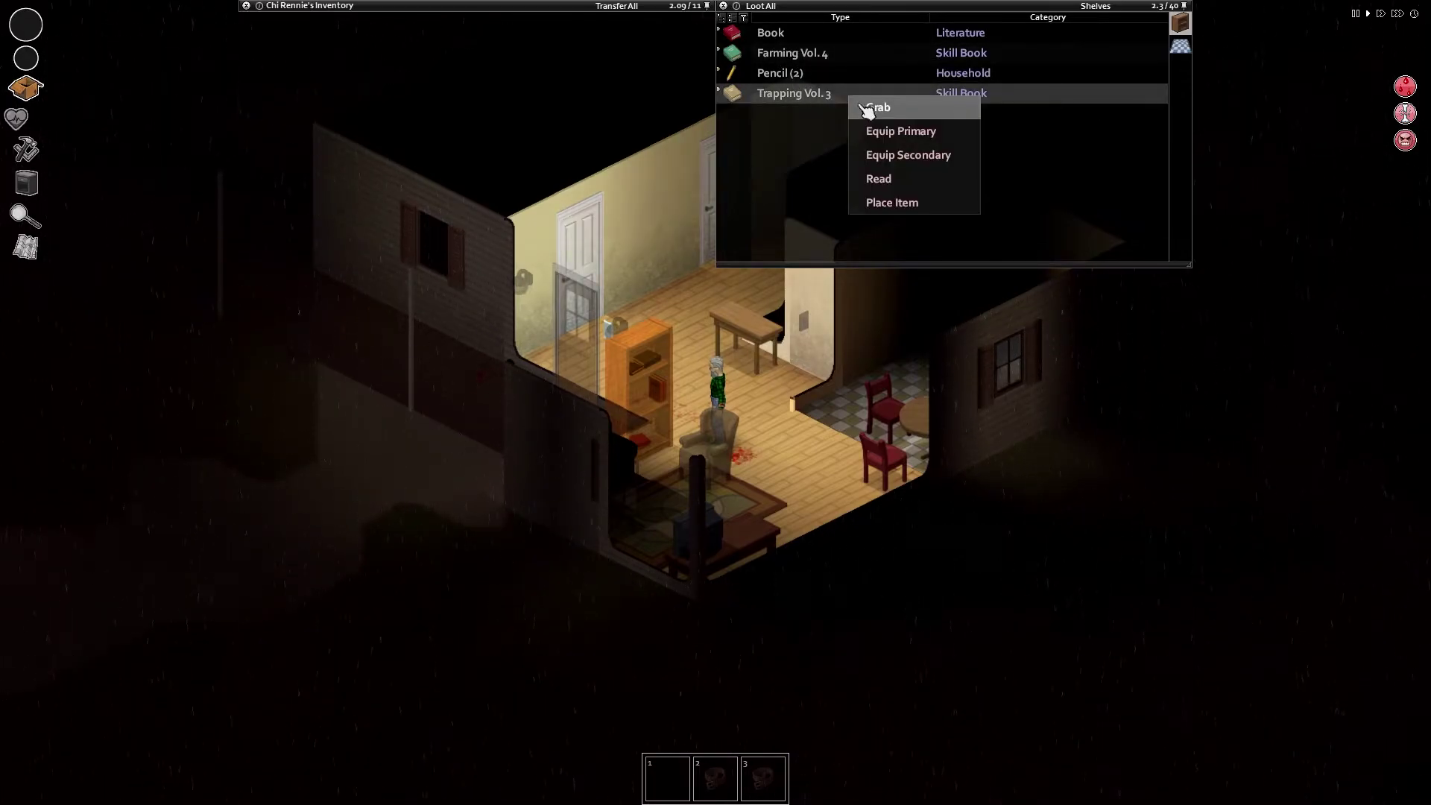
{"action": "left_click", "coordinate": [901, 188]}
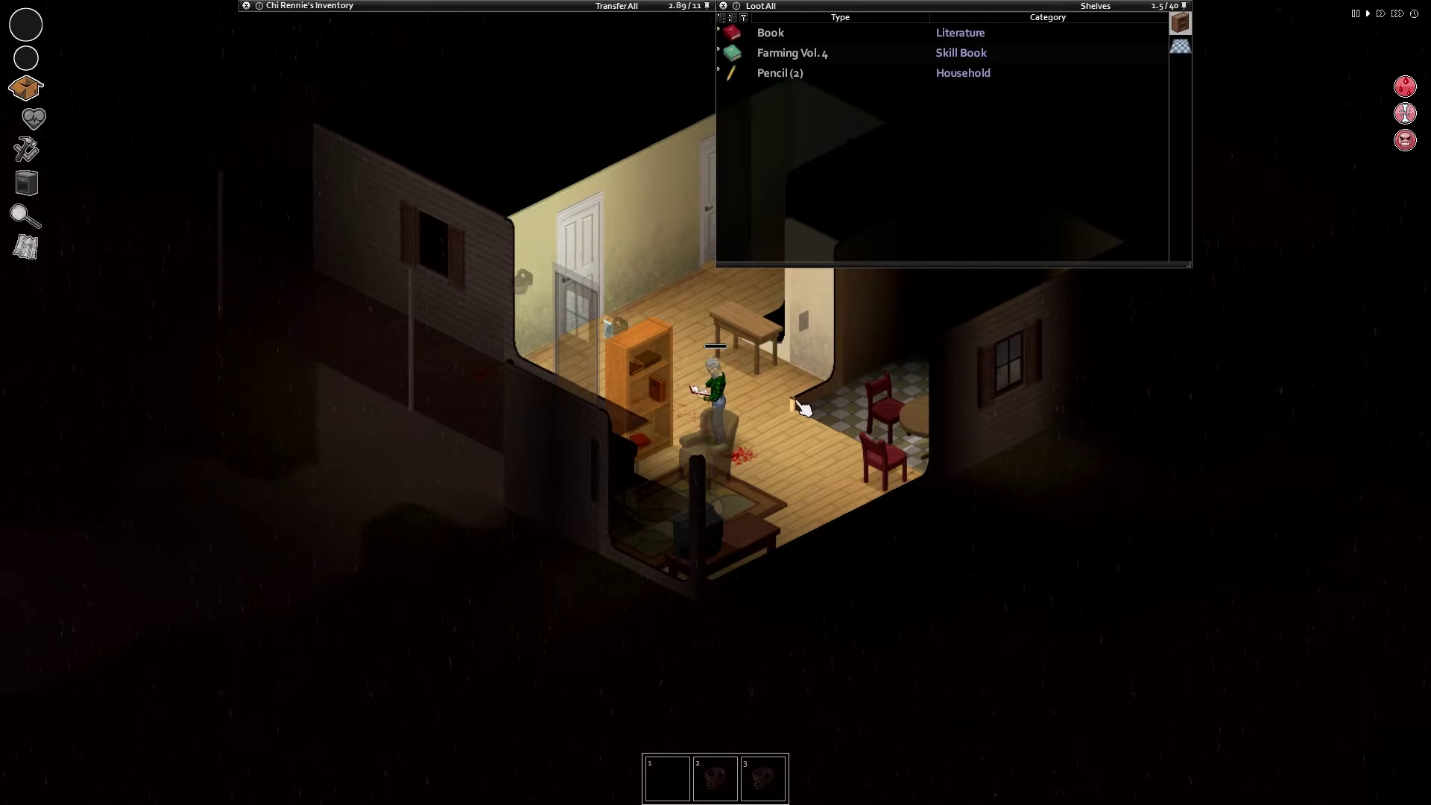
Step: Look through the bedroom, yellow room and back bedroom
{"action": "key", "text": "w"}
{"action": "key", "text": "w"}
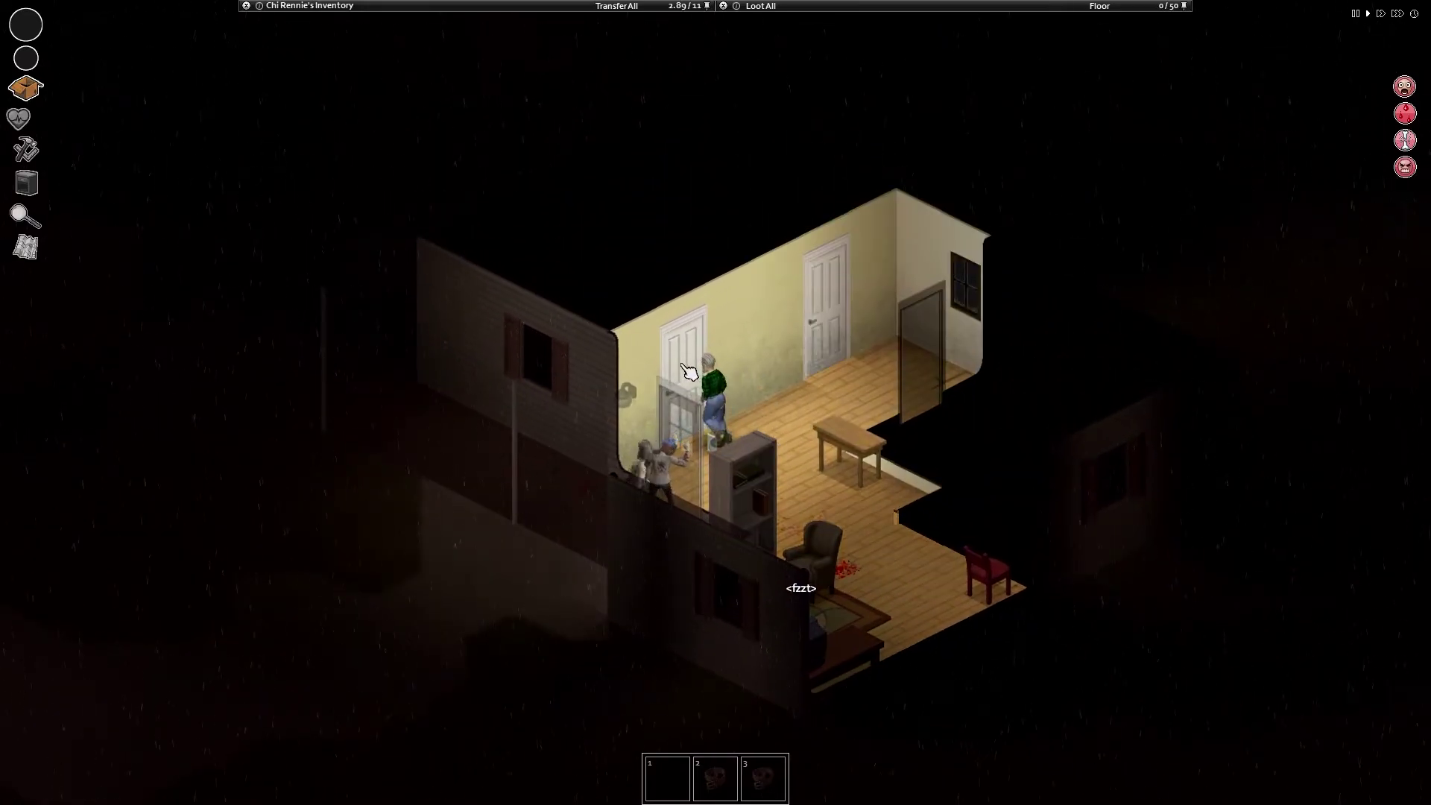
{"action": "key", "text": "d"}
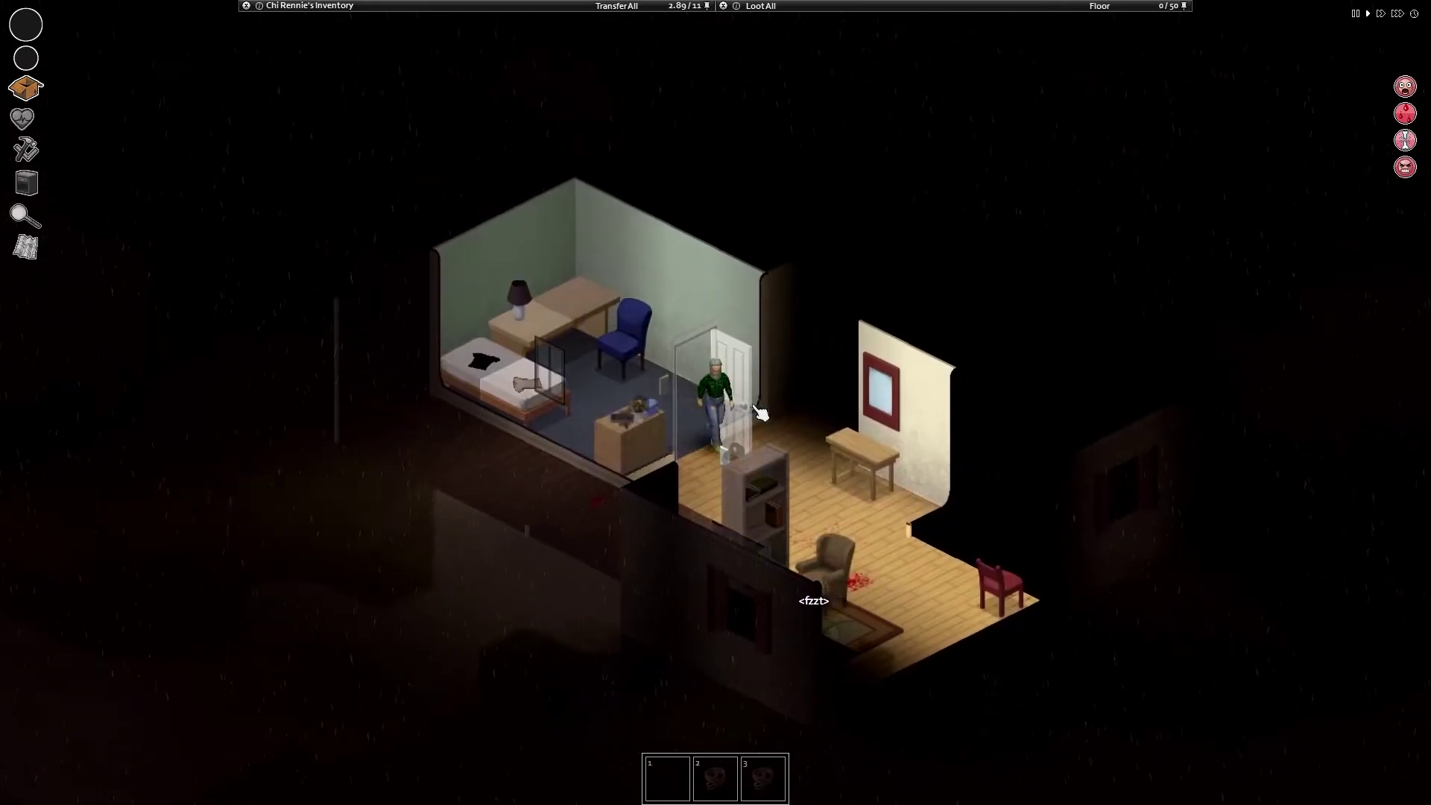
{"action": "key", "text": "w"}
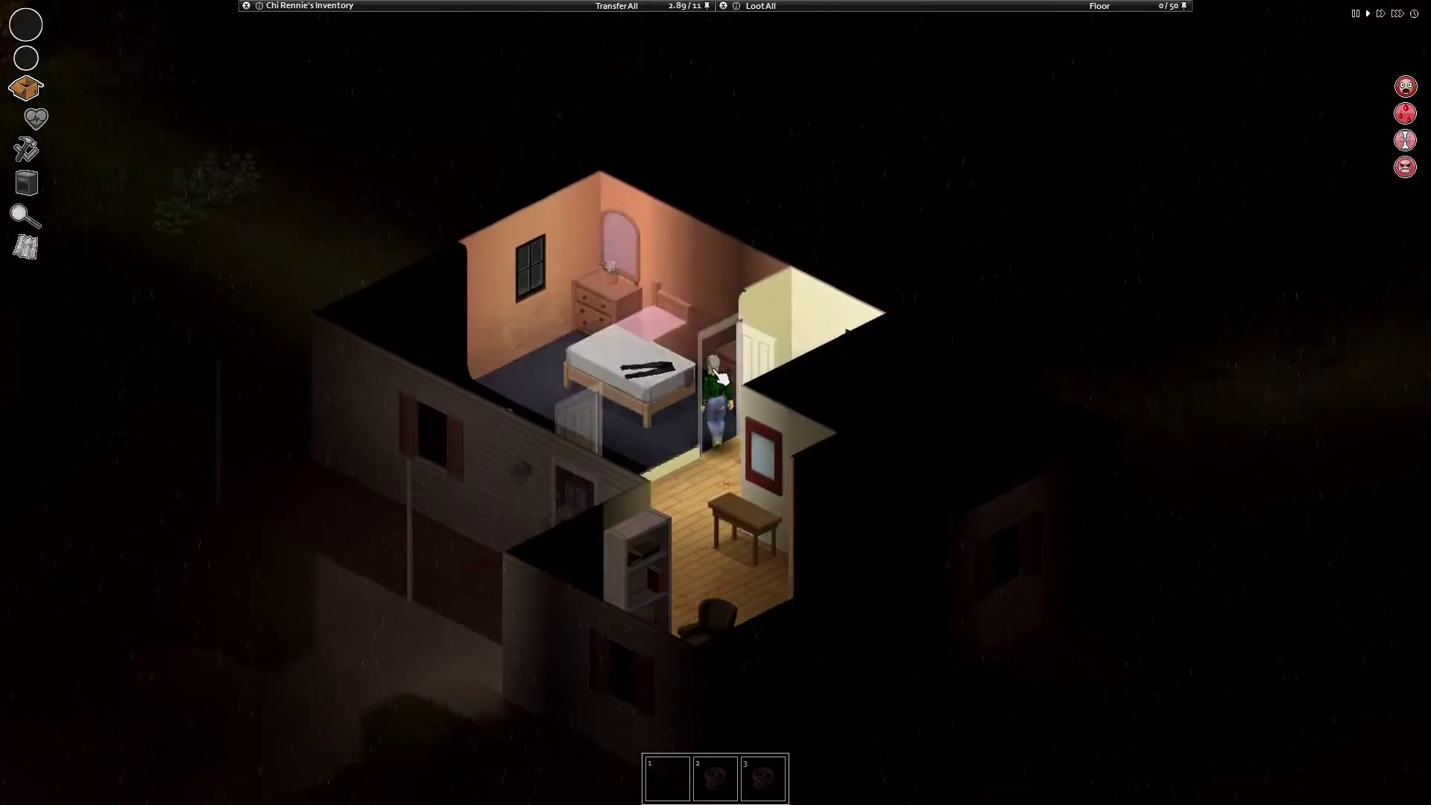
{"action": "key", "text": "s"}
{"action": "key", "text": "d"}
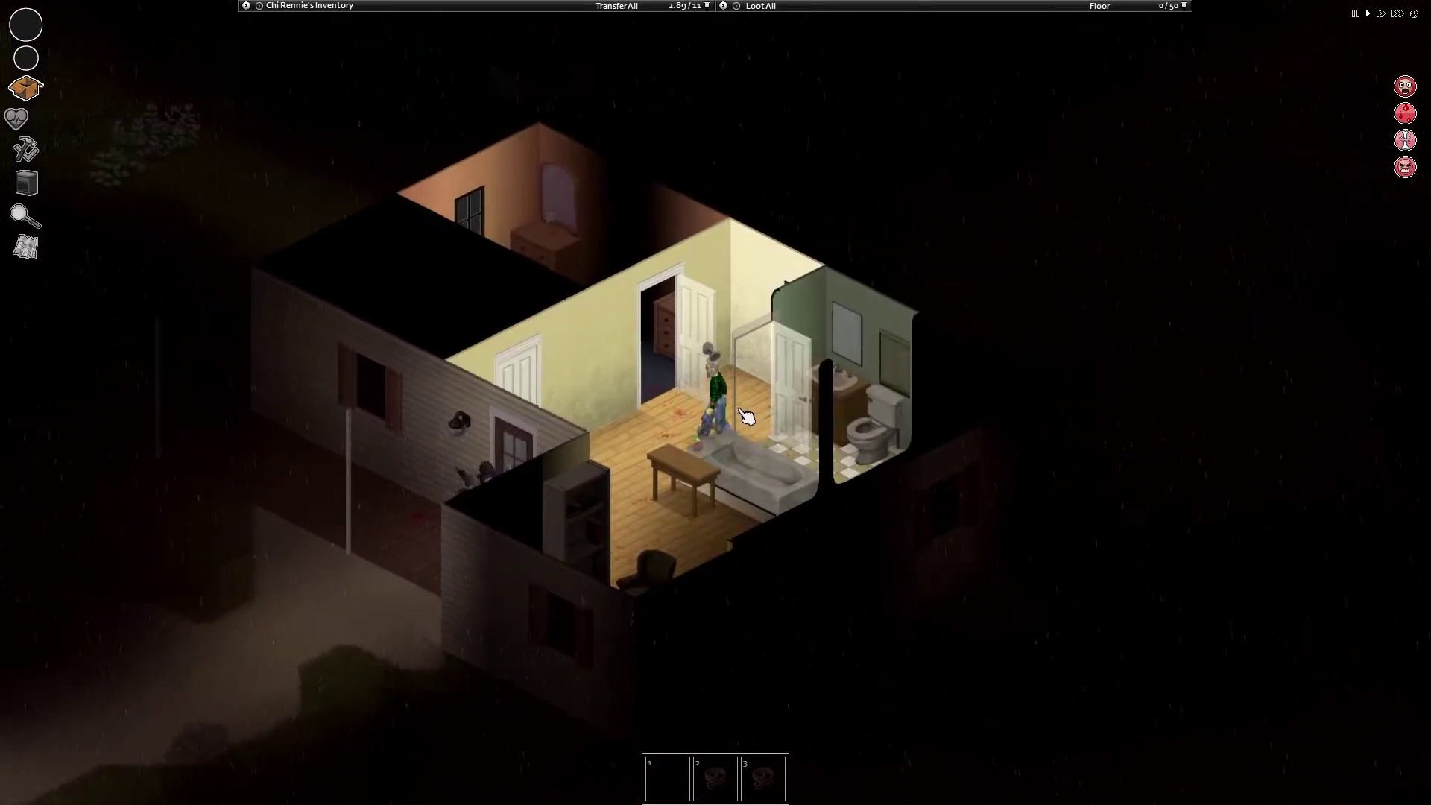
{"action": "key", "text": "a"}
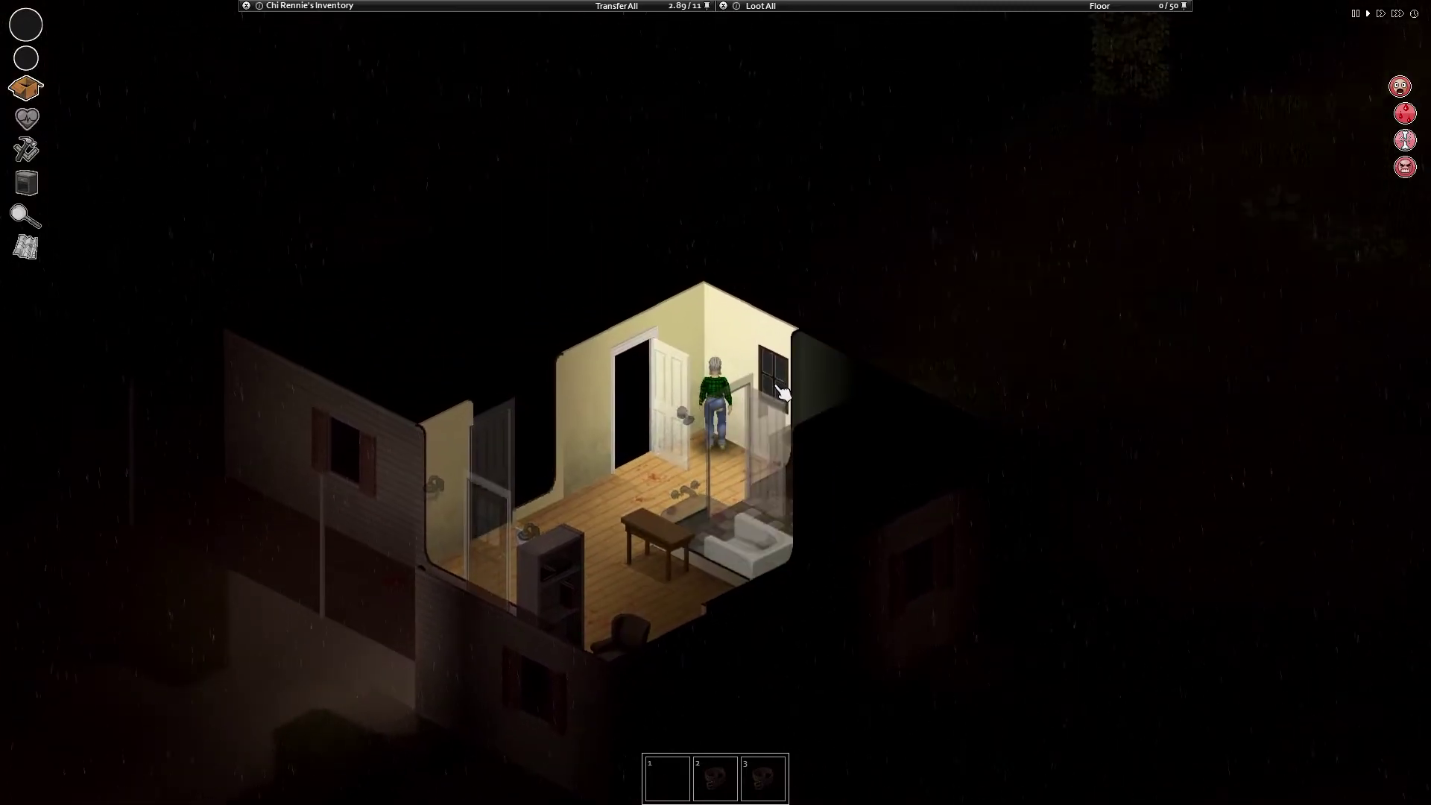
Step: Return past the armchair to the bookshelf and choose Place Item on Farming Vol. 4
{"action": "key", "text": "s"}
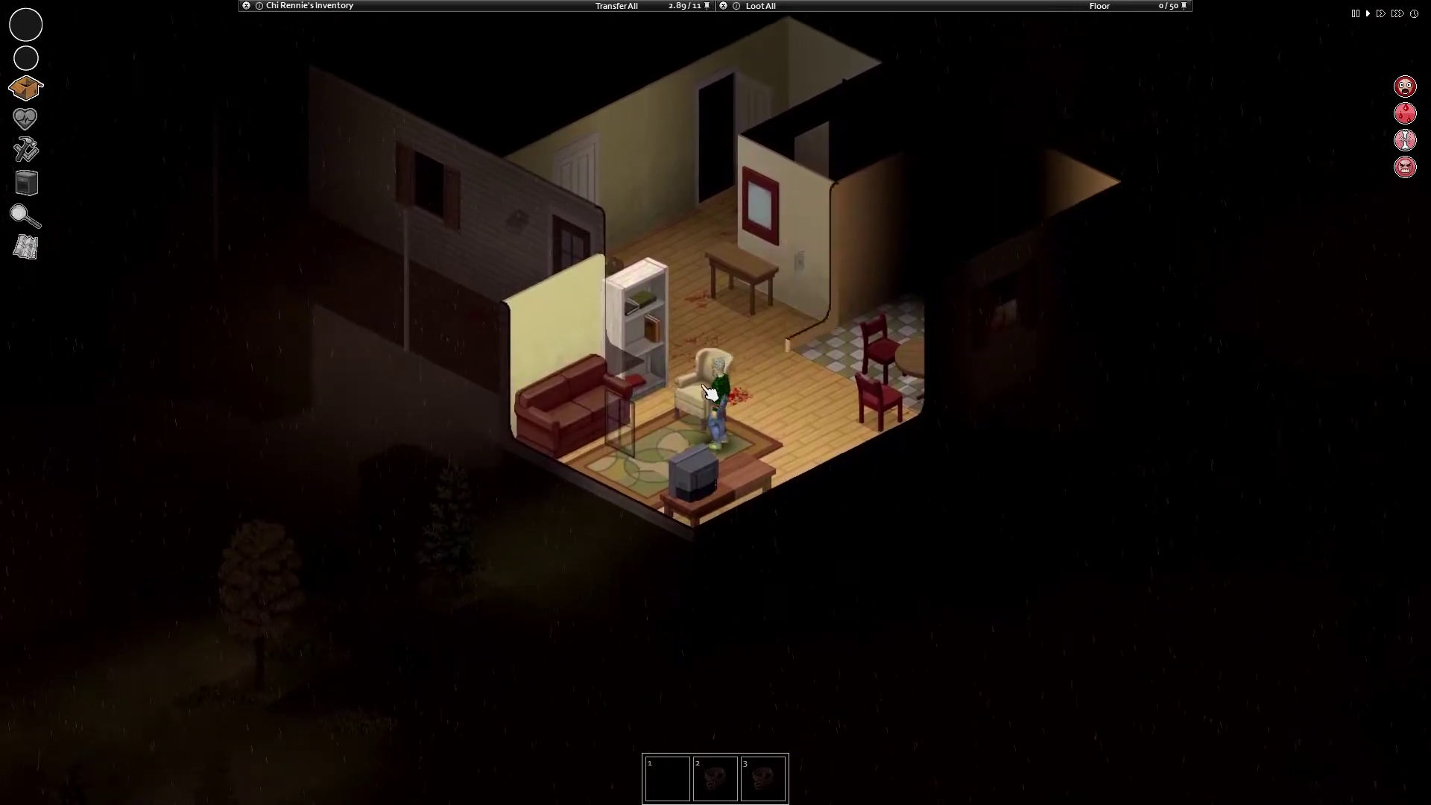
{"action": "key", "text": "a"}
{"action": "key", "text": "w"}
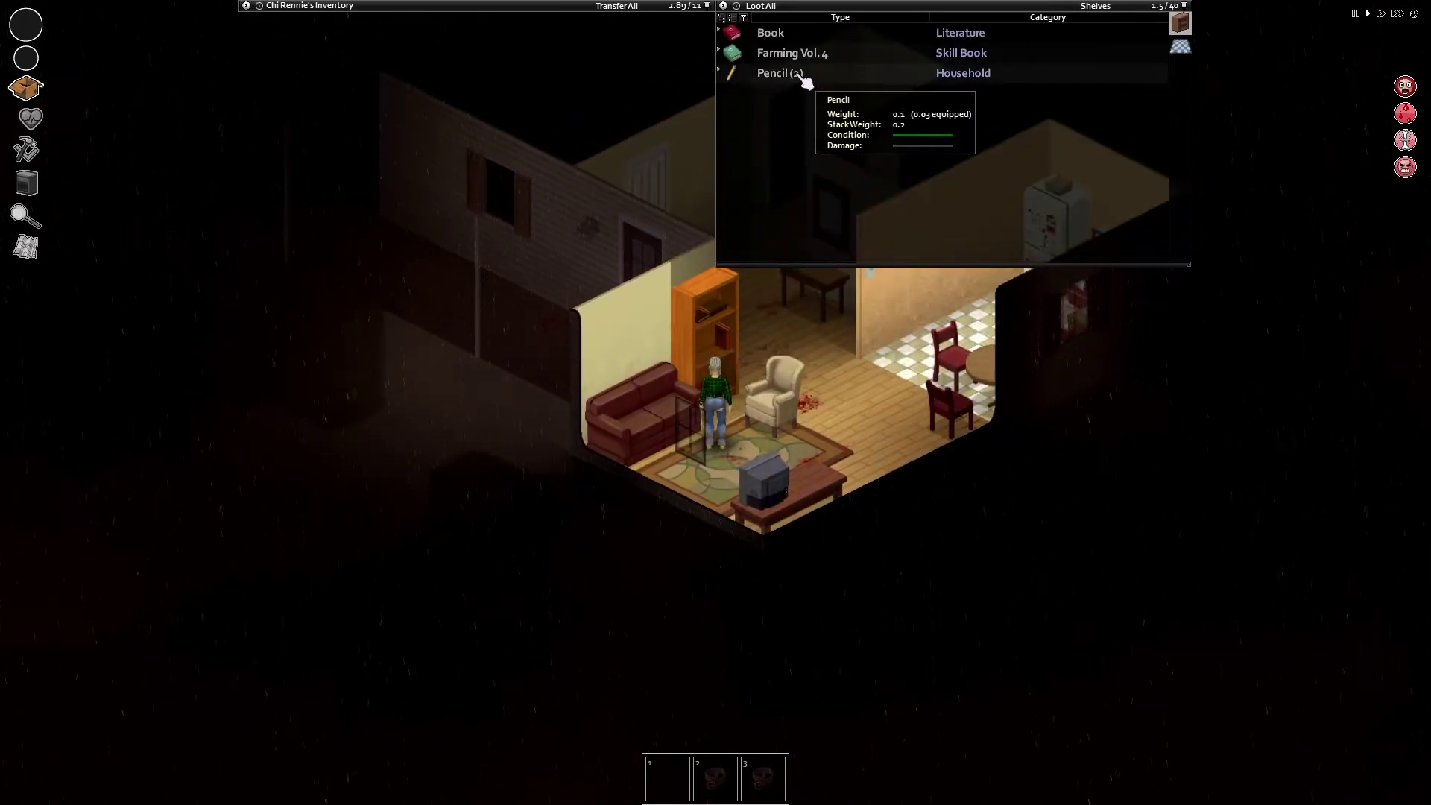
{"action": "left_click", "coordinate": [846, 58]}
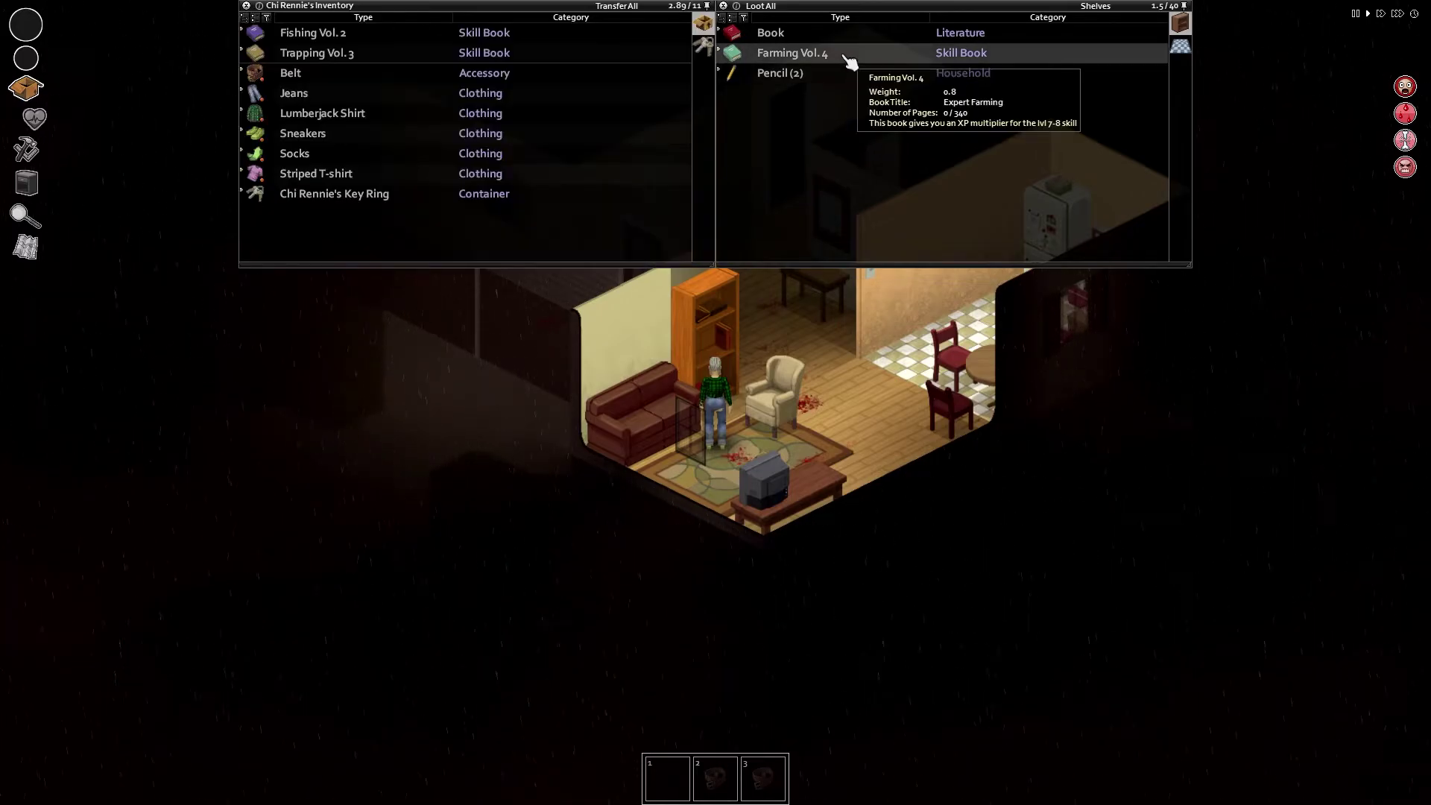
{"action": "right_click", "coordinate": [853, 60]}
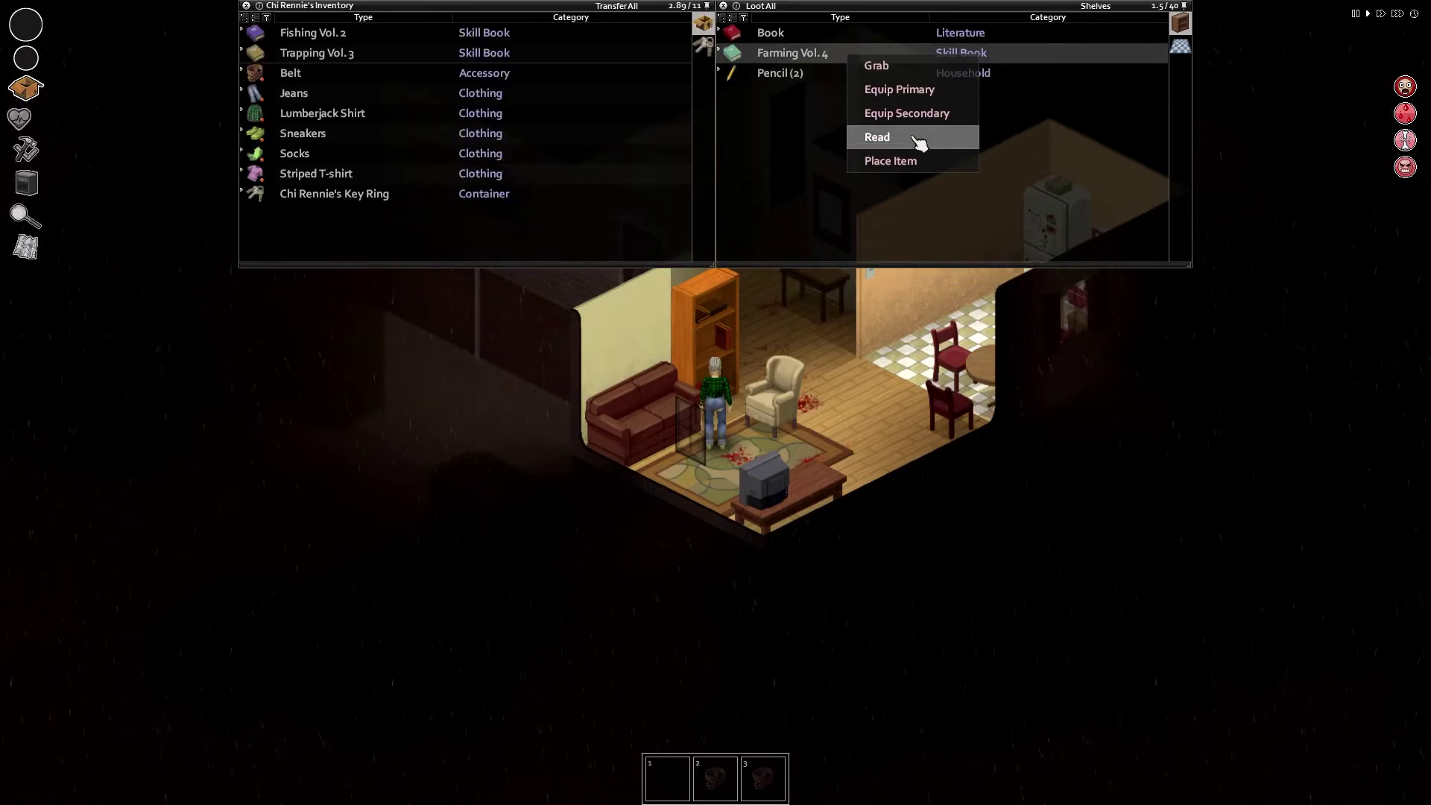
{"action": "left_click", "coordinate": [908, 164]}
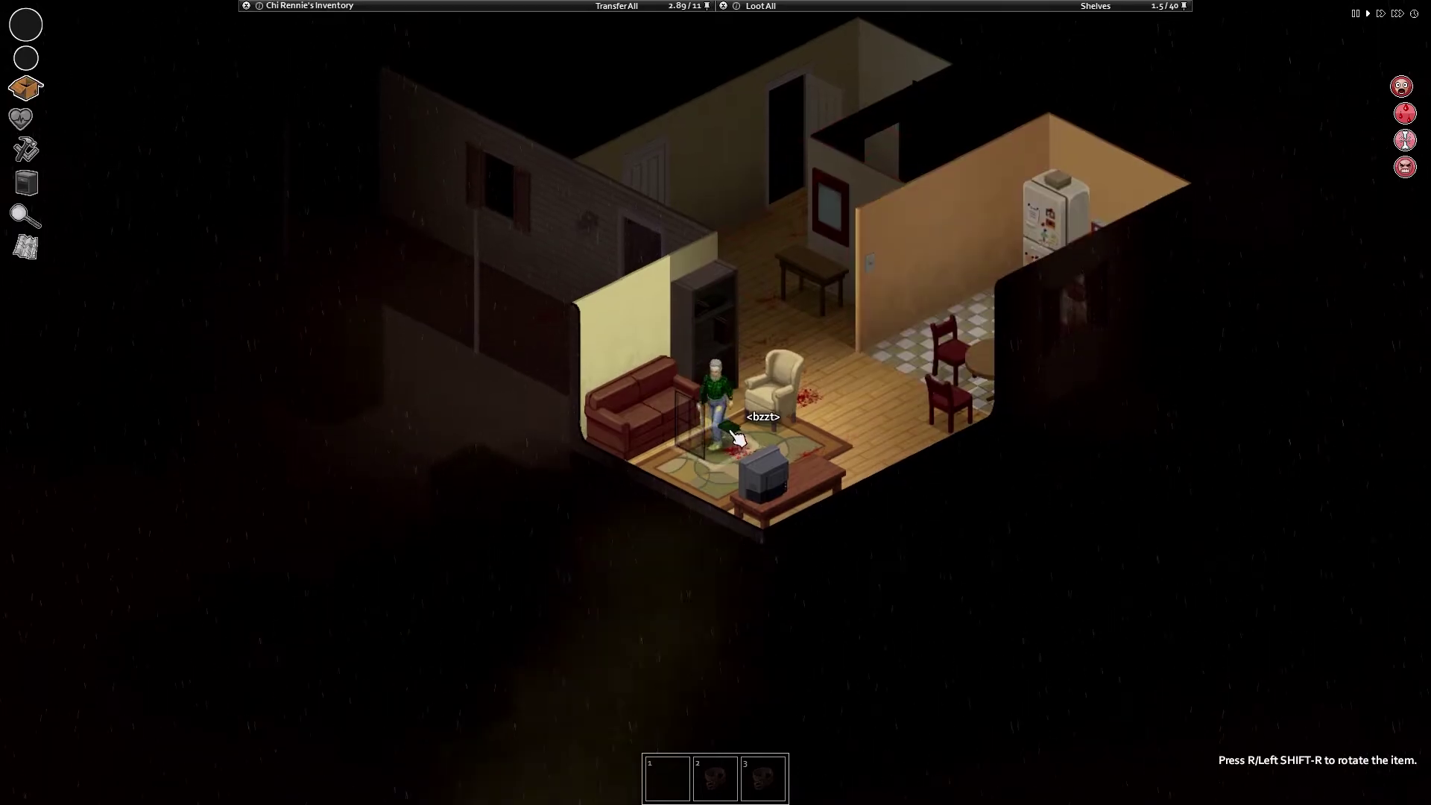
Step: Retreat through the kitchen away from the pursuing zombies and dismiss the ground actions list
{"action": "right_click", "coordinate": [744, 432]}
{"action": "key", "text": "d"}
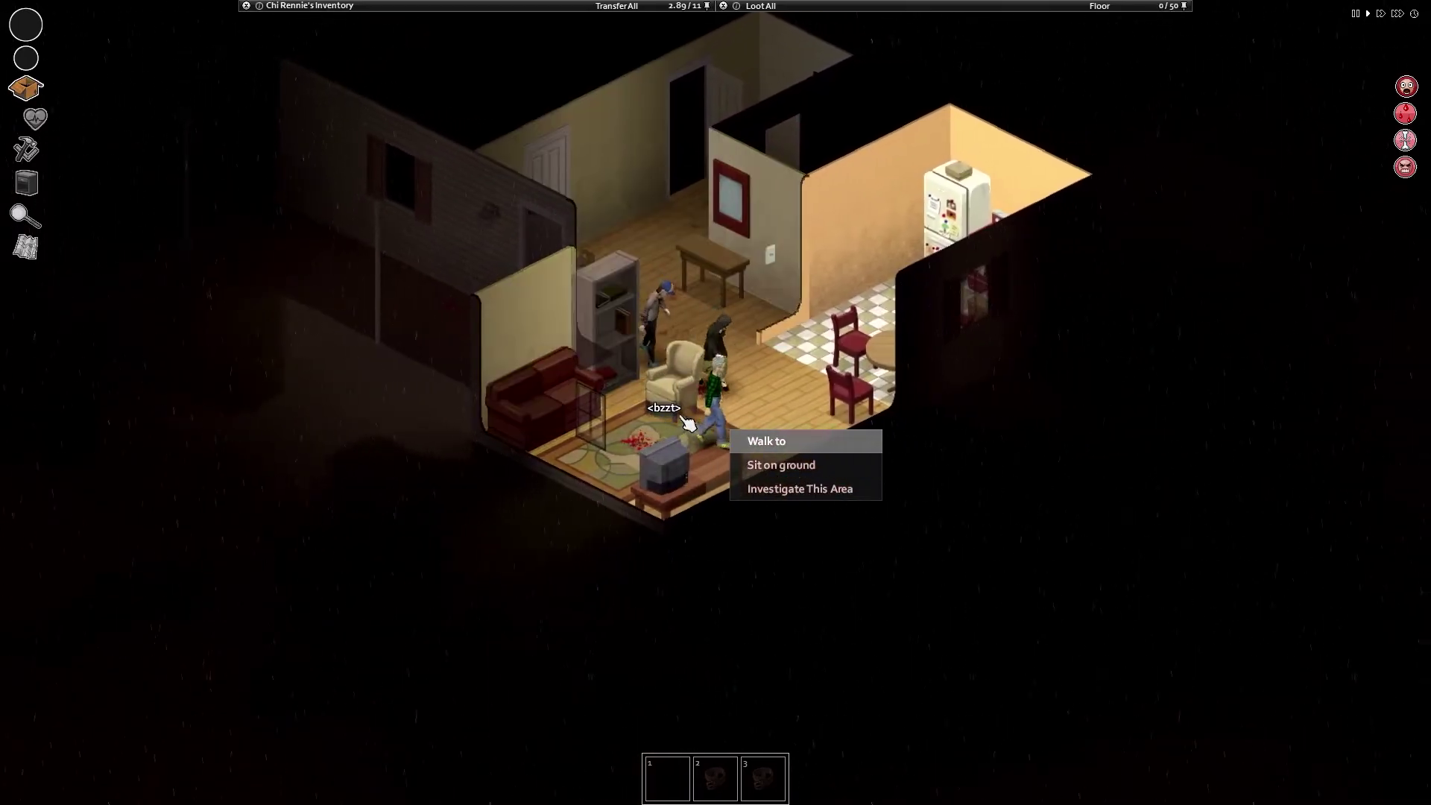
{"action": "key", "text": "a"}
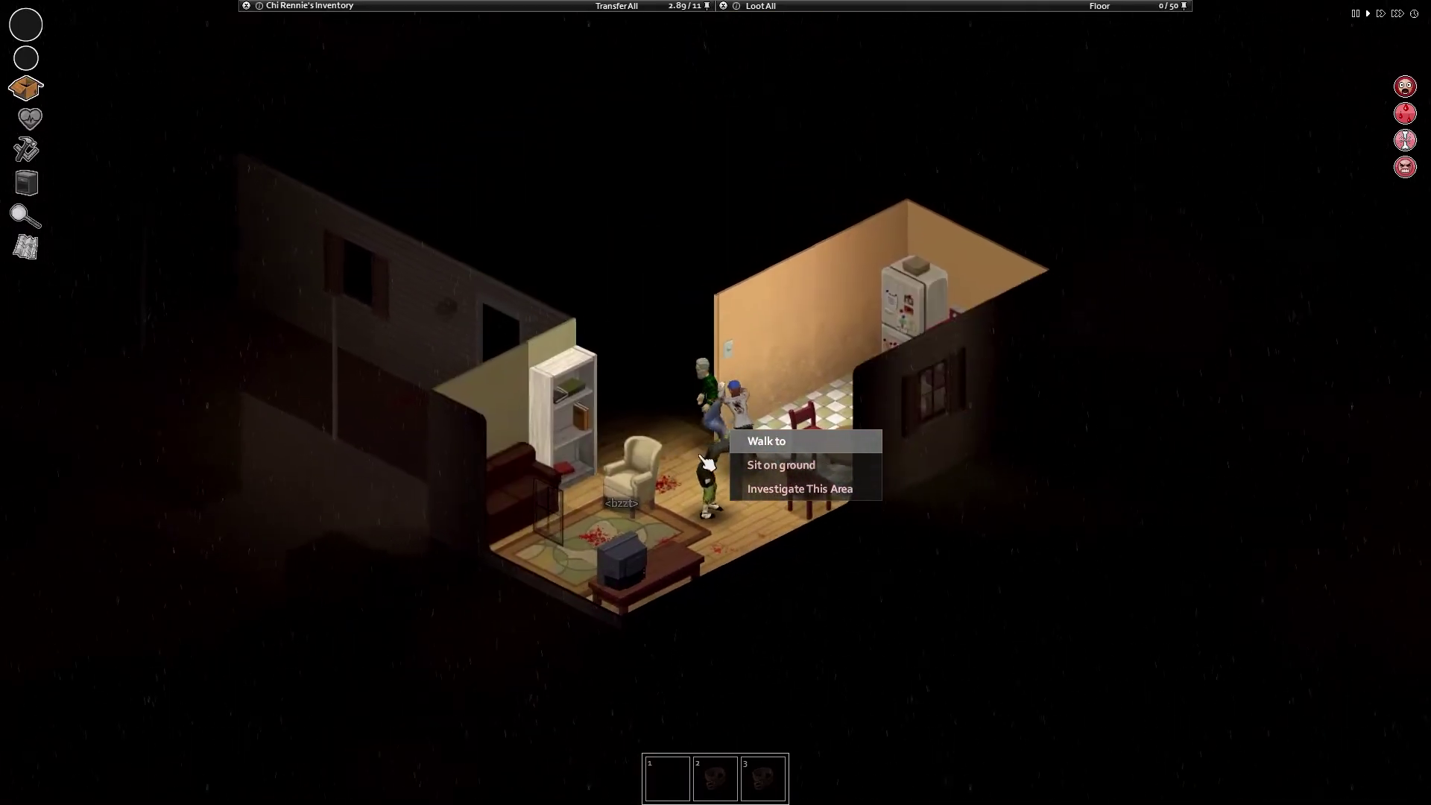
{"action": "key", "text": "d"}
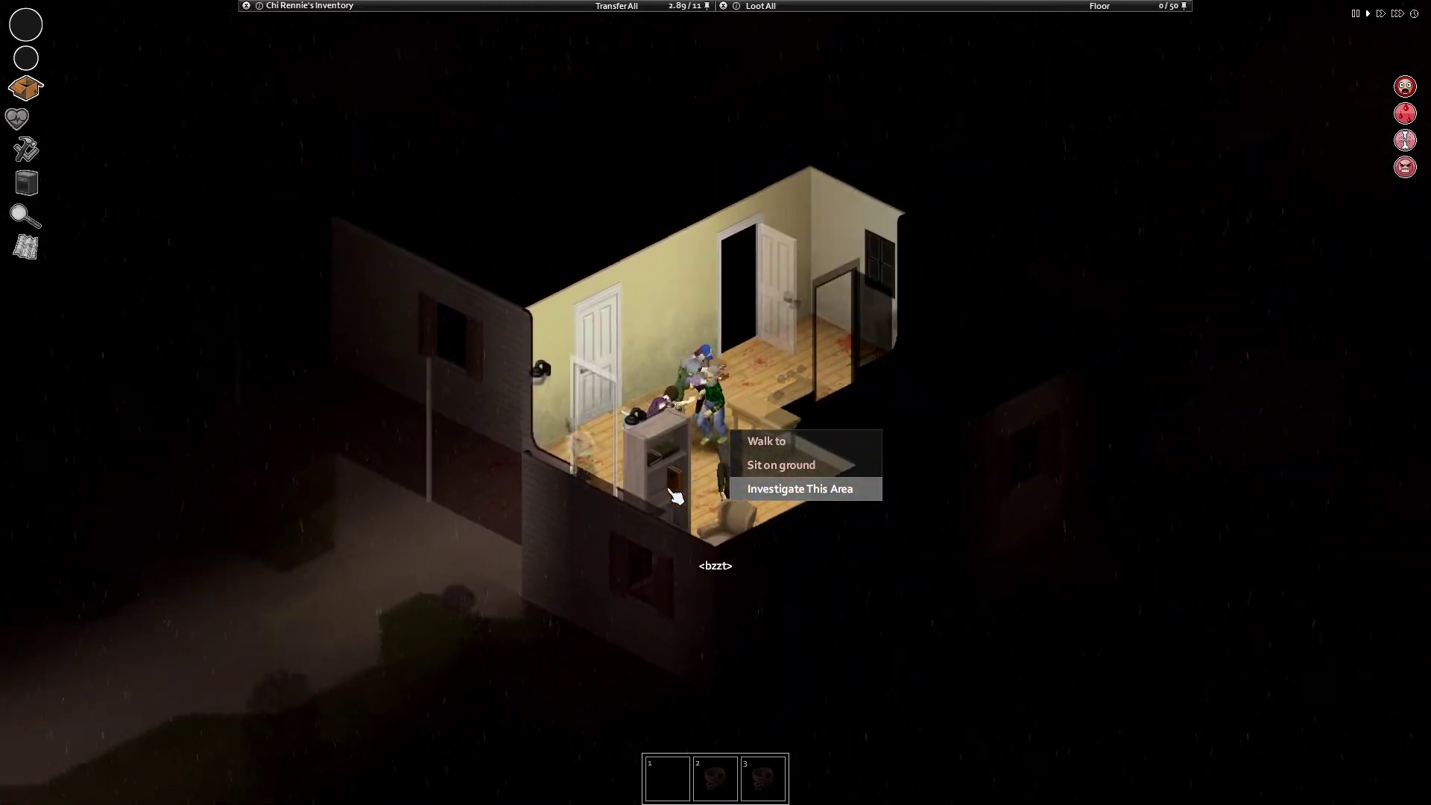
{"action": "key", "text": "s"}
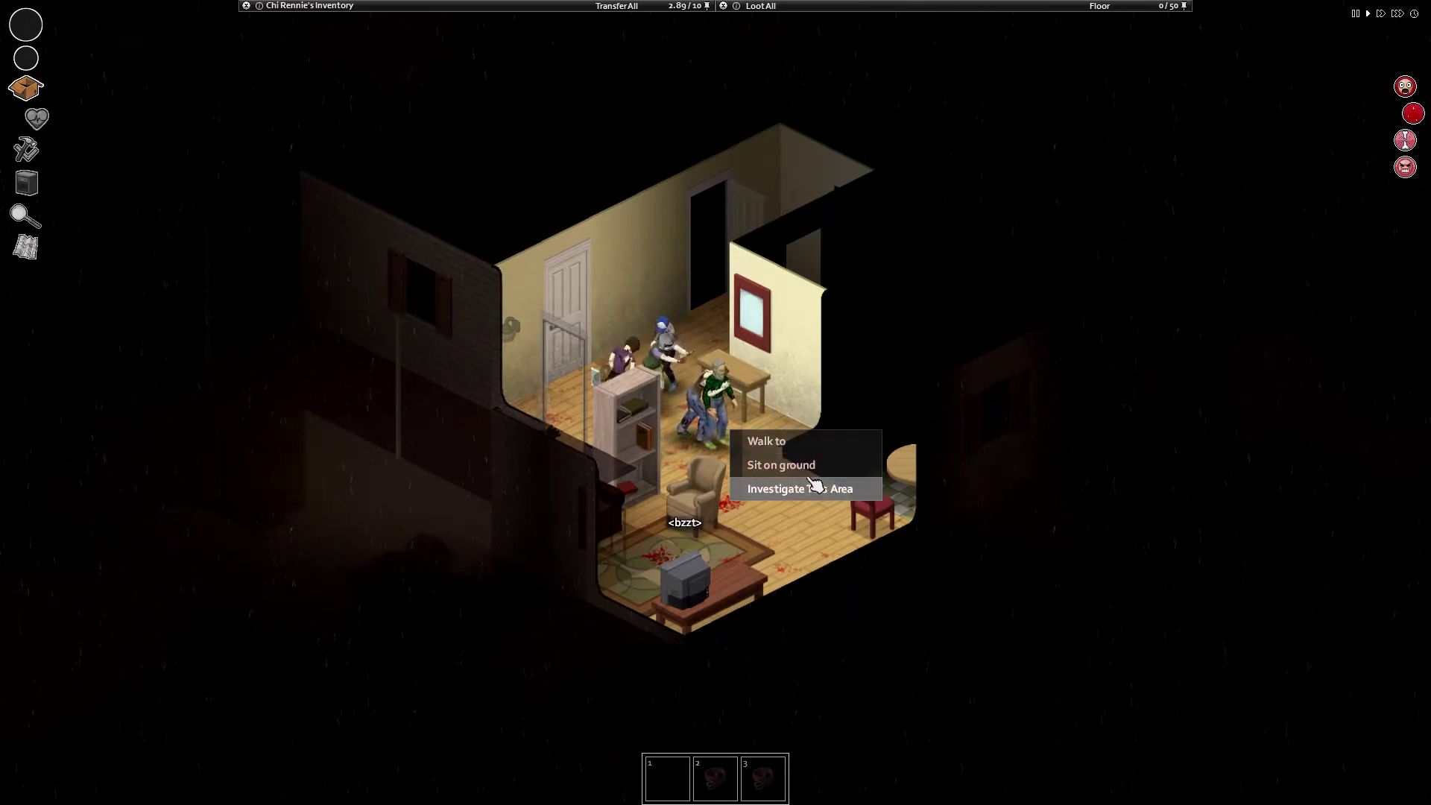
{"action": "left_click", "coordinate": [797, 542]}
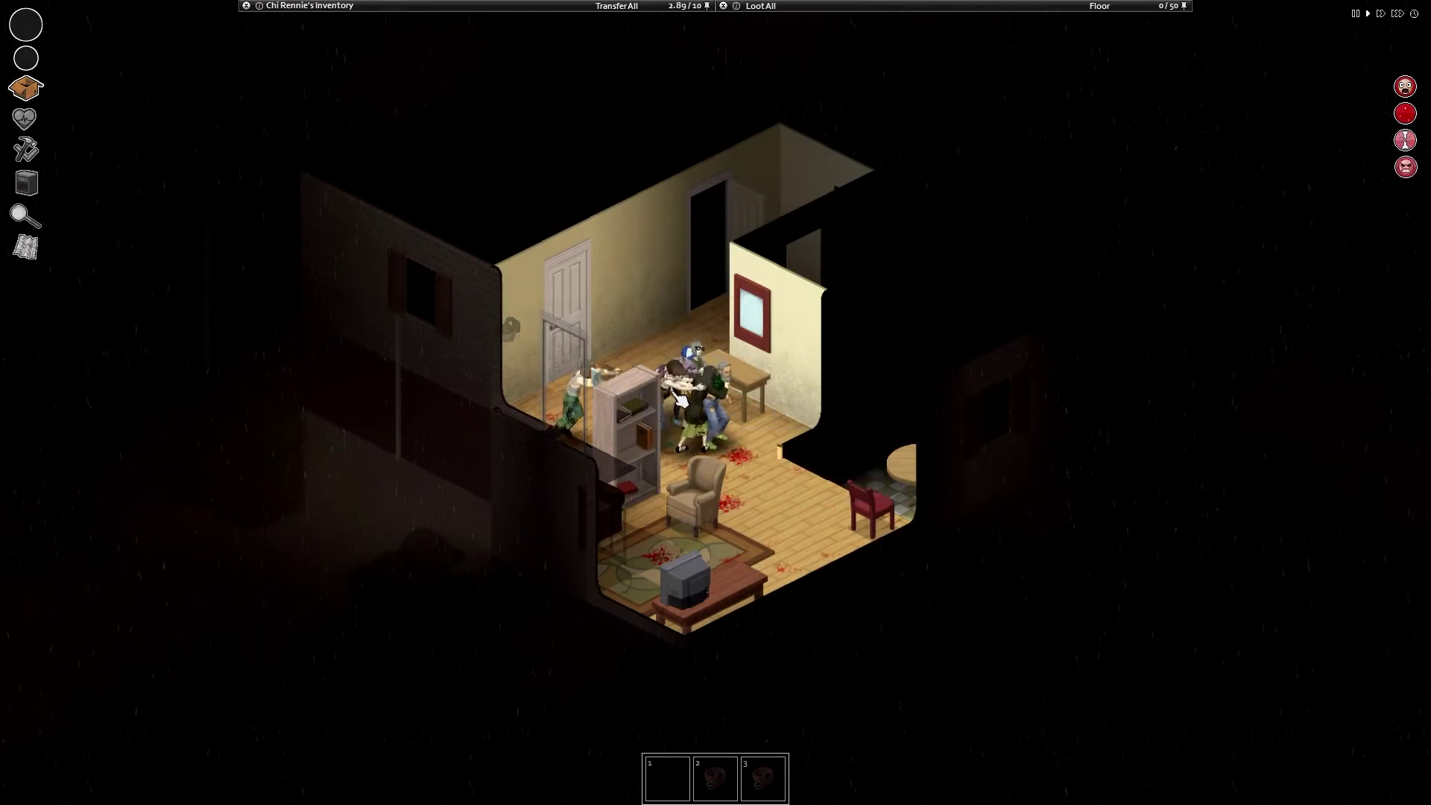